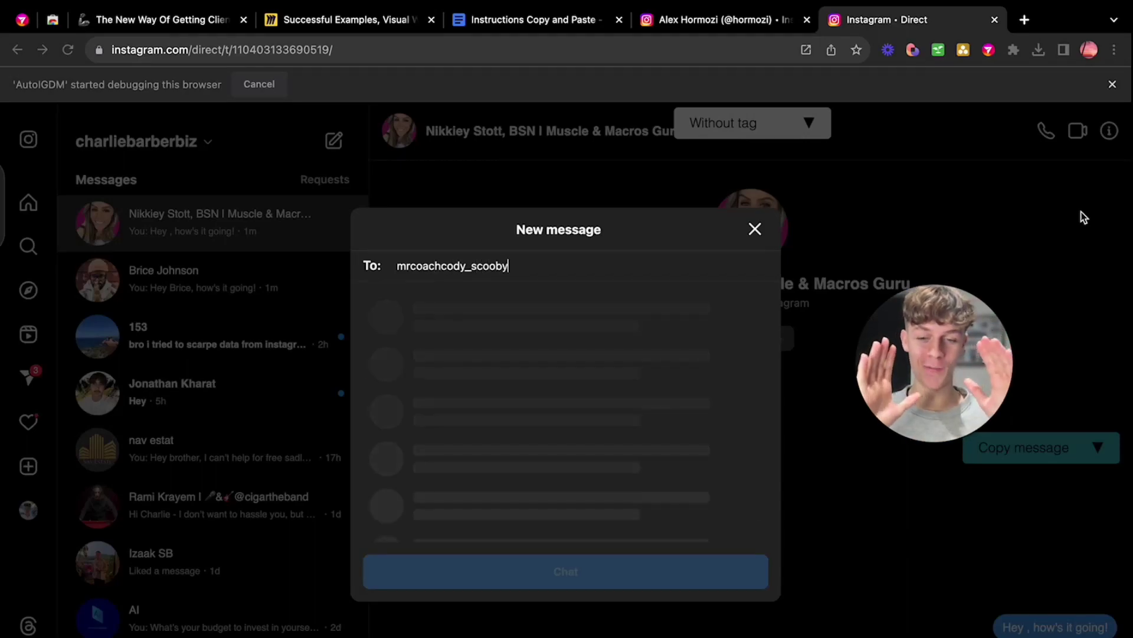
{"action": "type", "text": "prep"}
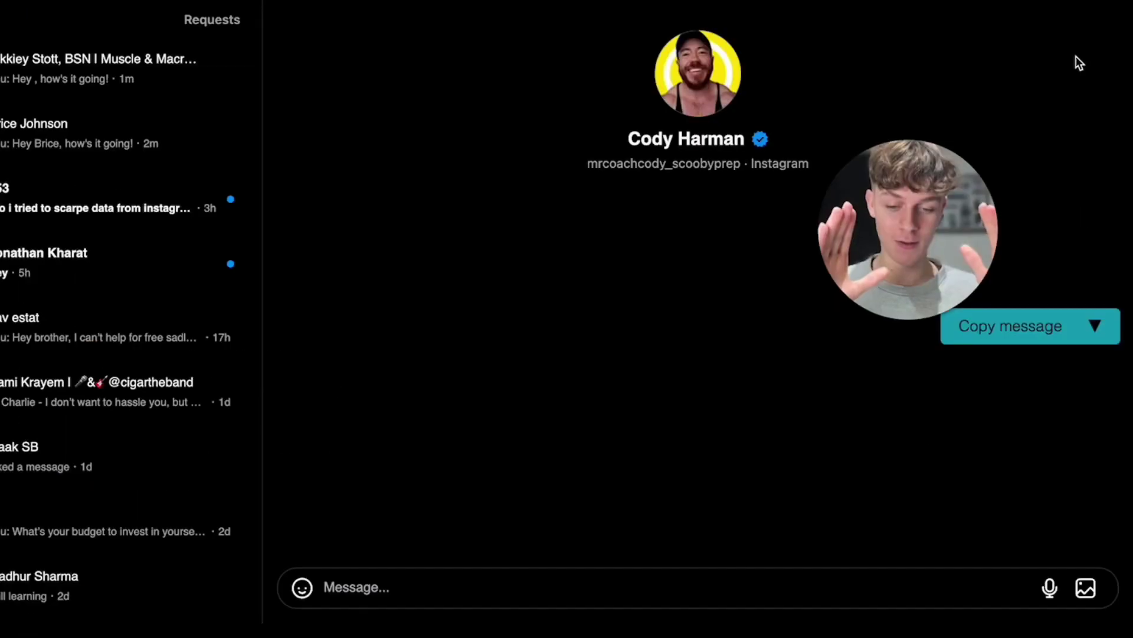
{"action": "type", "text": "Hey Cody,"}
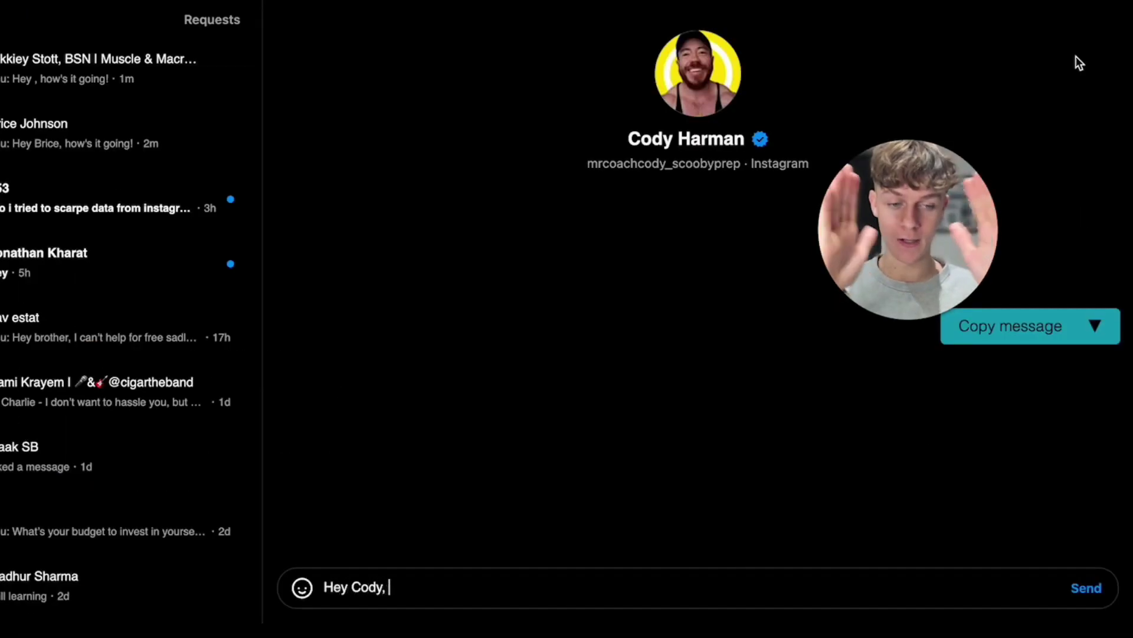
{"action": "type", "text": " how's it going!"}
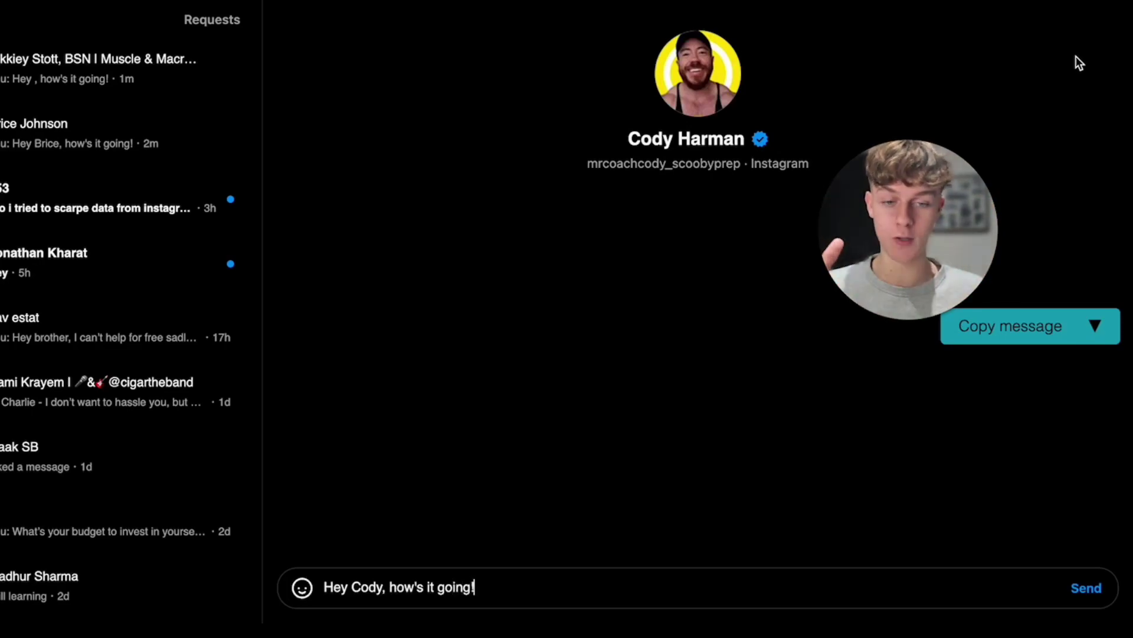
Send the how's-it-going greeting to the fitness coach and view the Successful Examples board.
{"action": "key", "text": "Return"}
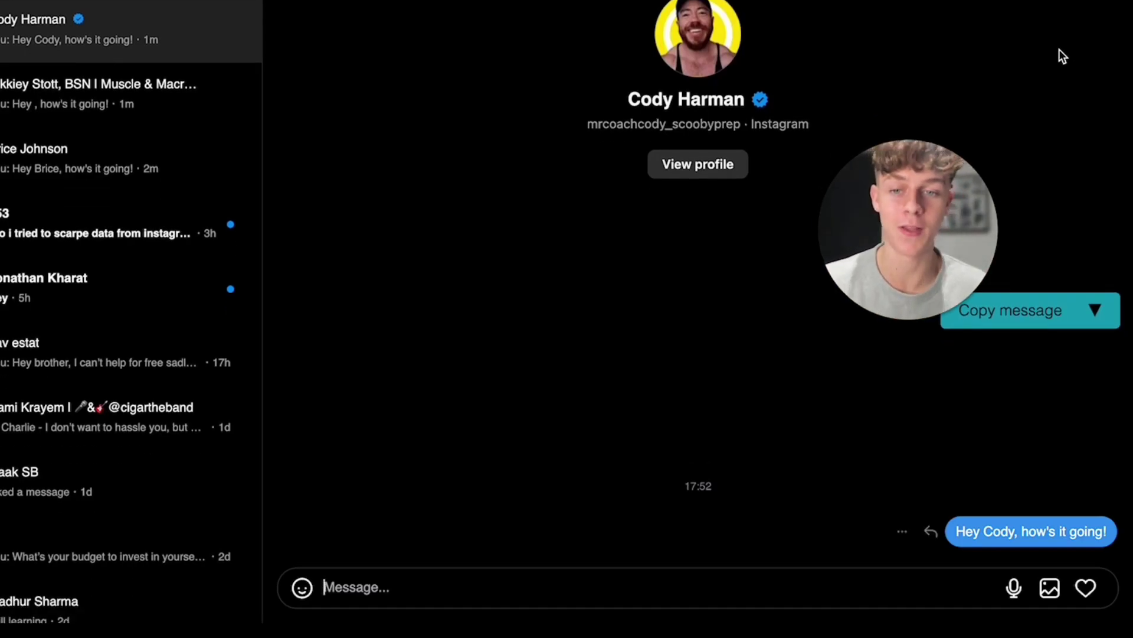
{"action": "left_click", "coordinate": [347, 20]}
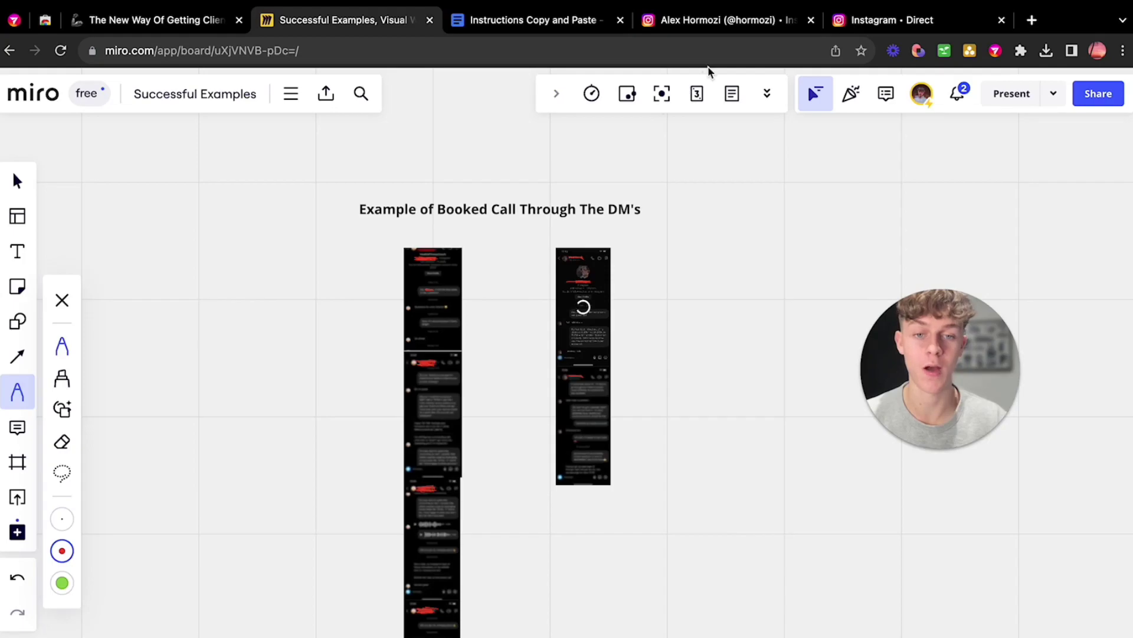
Cycle through the Instagram, Docs and Miro tabs to the Notion Instagram clients guide.
{"action": "left_click", "coordinate": [880, 24]}
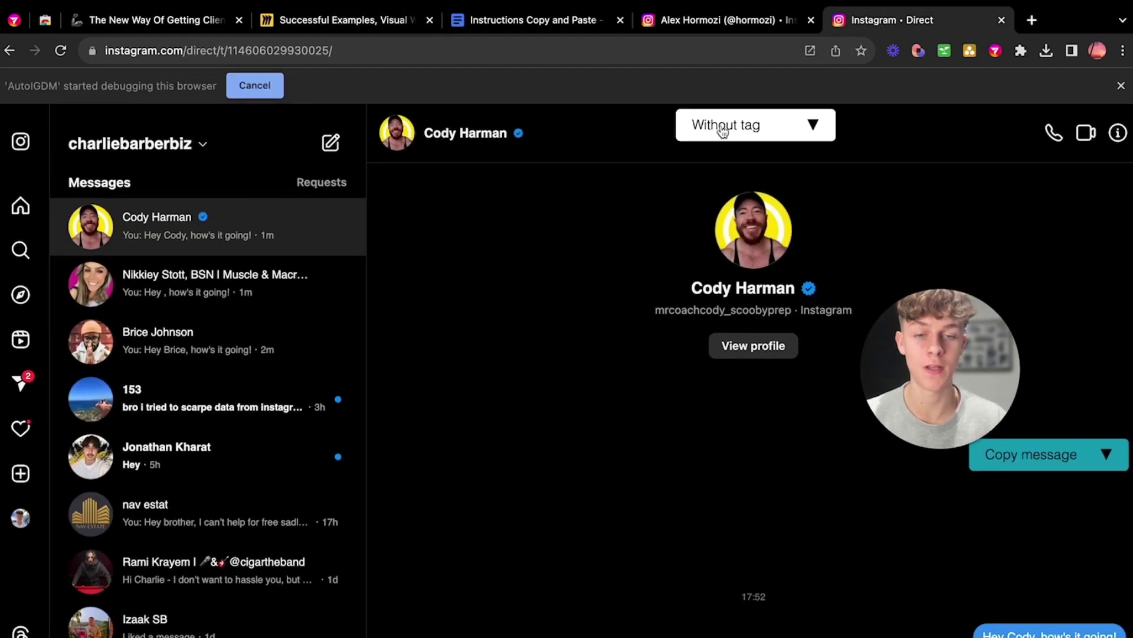
{"action": "left_click", "coordinate": [508, 22]}
{"action": "left_click", "coordinate": [337, 20]}
{"action": "left_click", "coordinate": [173, 21]}
{"action": "scroll", "coordinate": [417, 376], "scroll_direction": "up", "scroll_amount": 3}
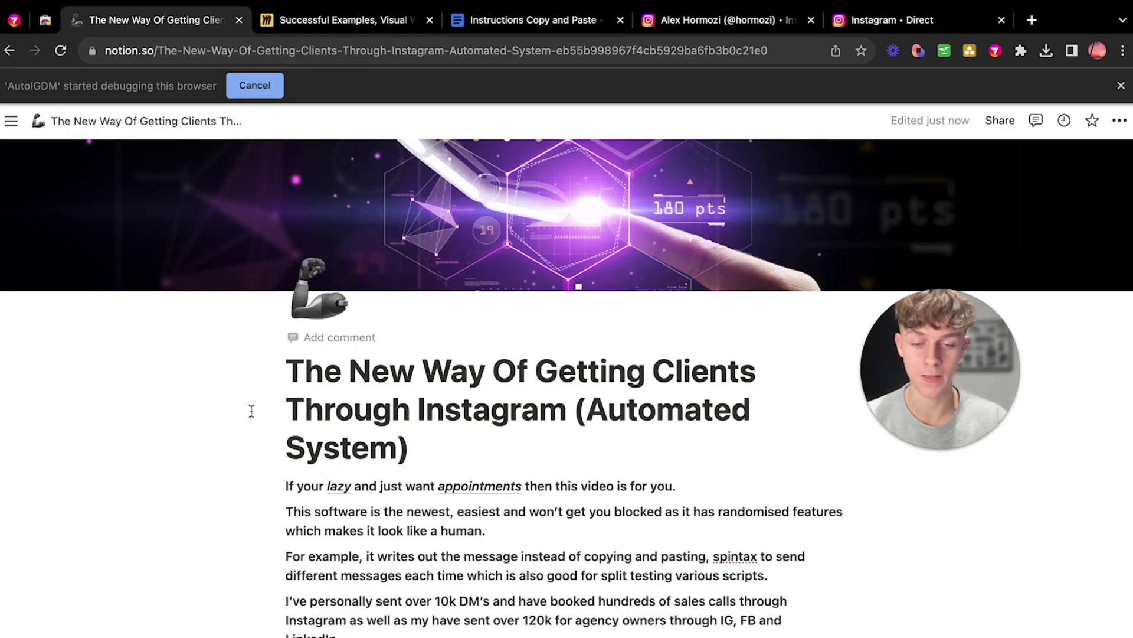
{"action": "scroll", "coordinate": [153, 486], "scroll_direction": "down", "scroll_amount": 2}
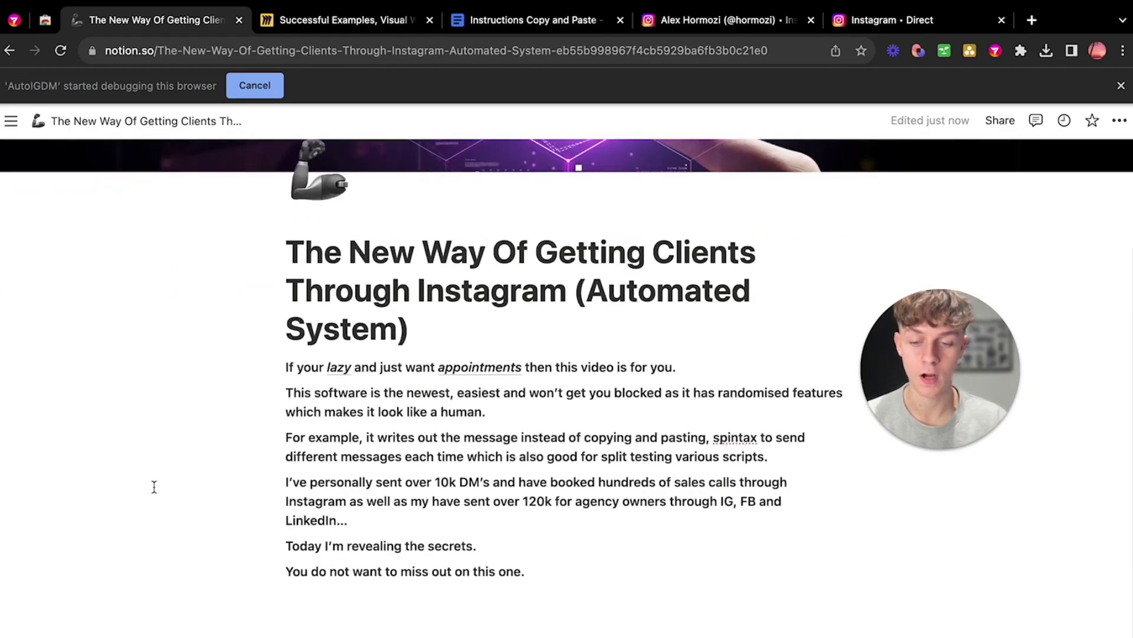
{"action": "scroll", "coordinate": [153, 486], "scroll_direction": "down", "scroll_amount": 1}
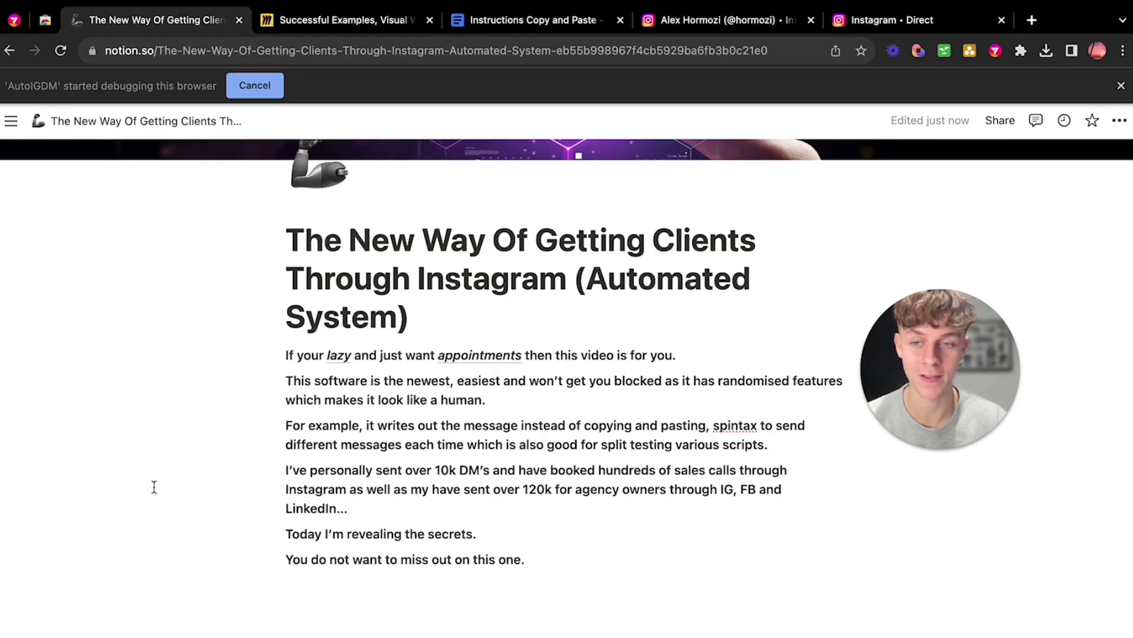
{"action": "left_click", "coordinate": [336, 21]}
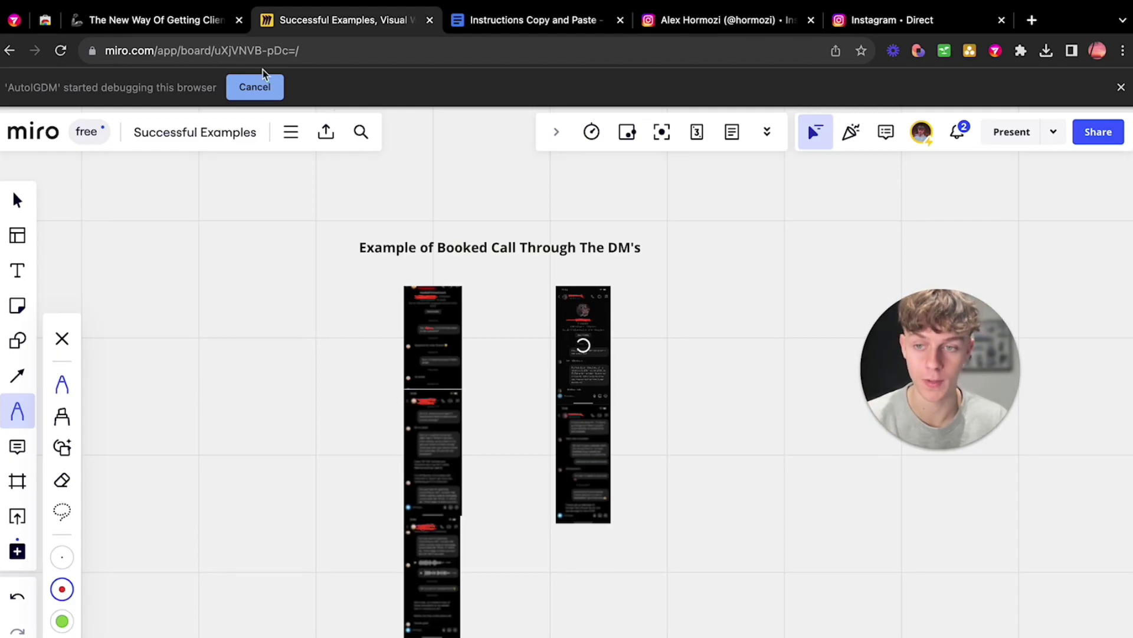
{"action": "left_click", "coordinate": [164, 22]}
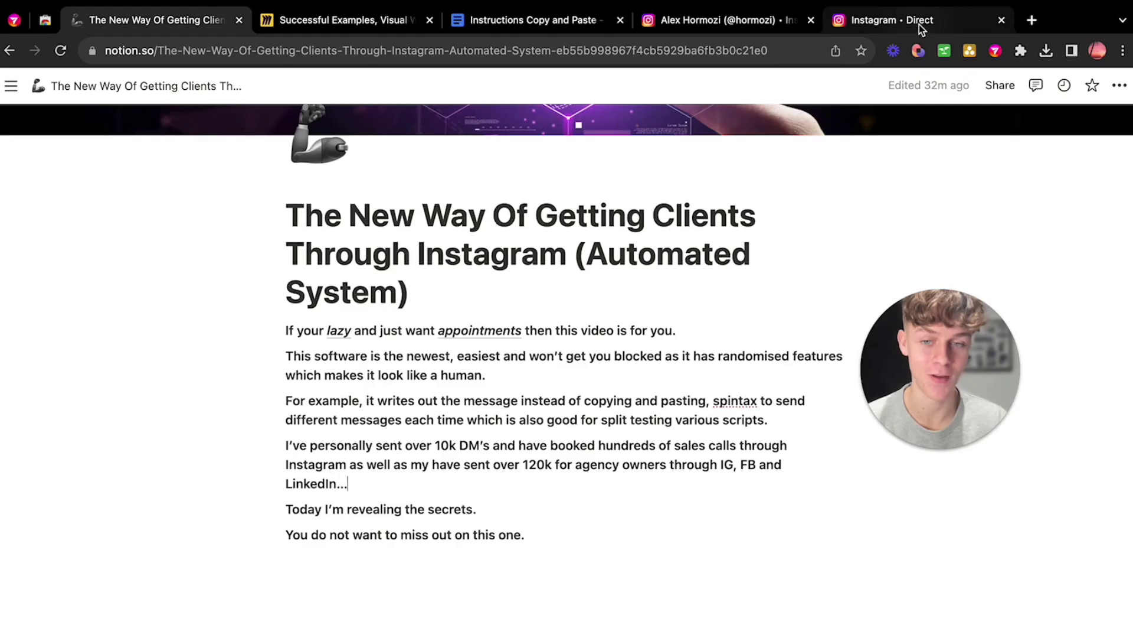
Review the Google Docs setup instructions and their Chrome Store link, then view autoigdm.com.
{"action": "left_click", "coordinate": [528, 22]}
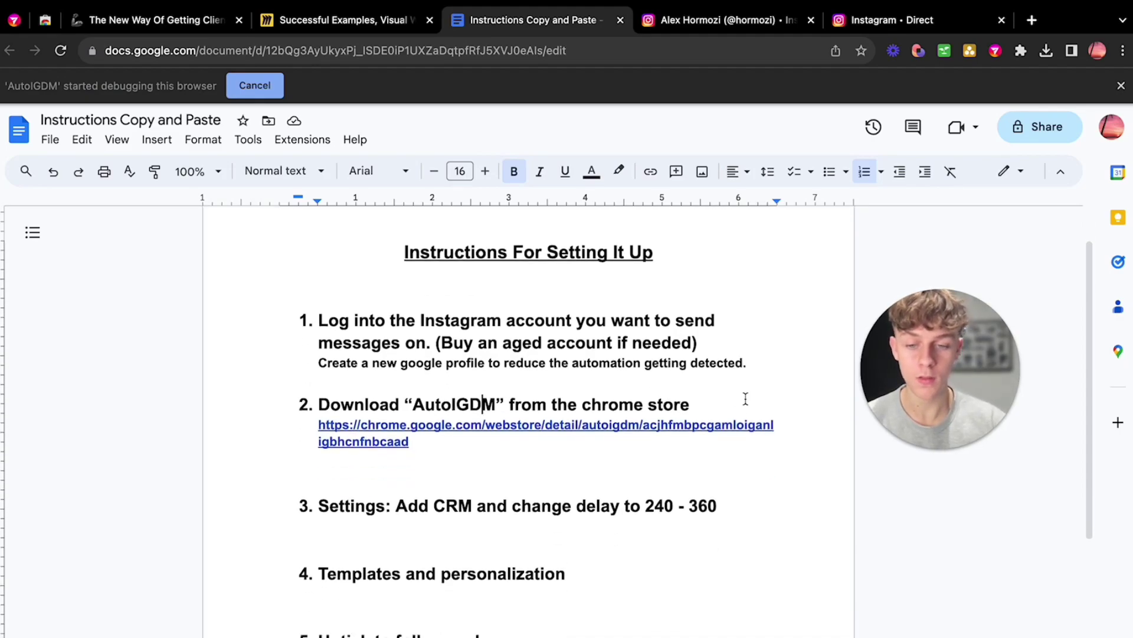
{"action": "scroll", "coordinate": [745, 399], "scroll_direction": "down", "scroll_amount": 2}
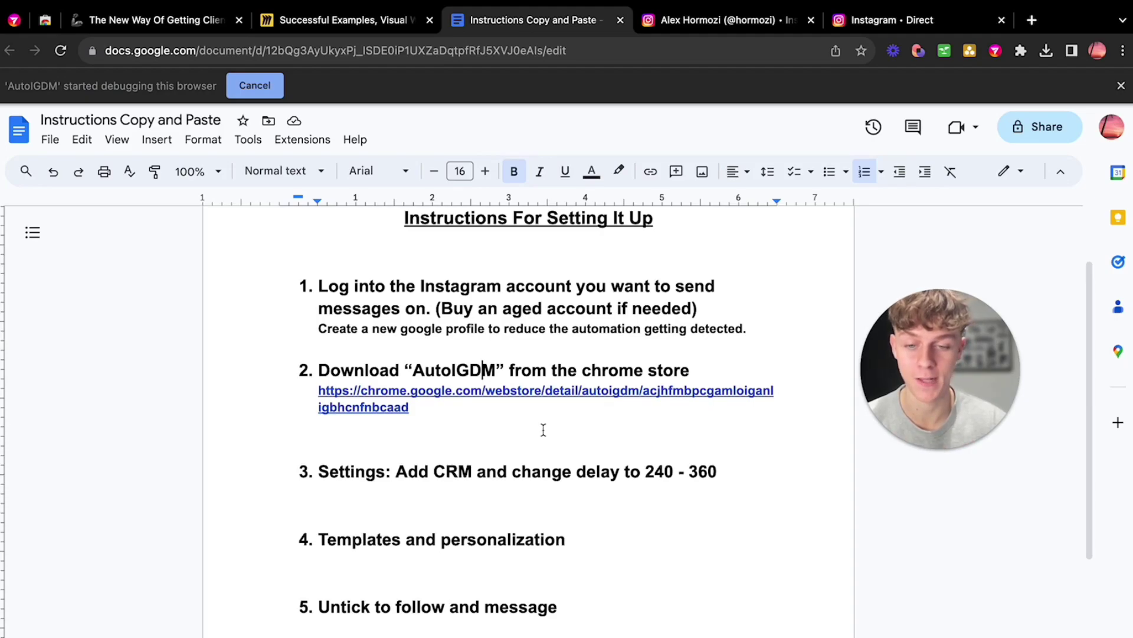
{"action": "left_click", "coordinate": [447, 391]}
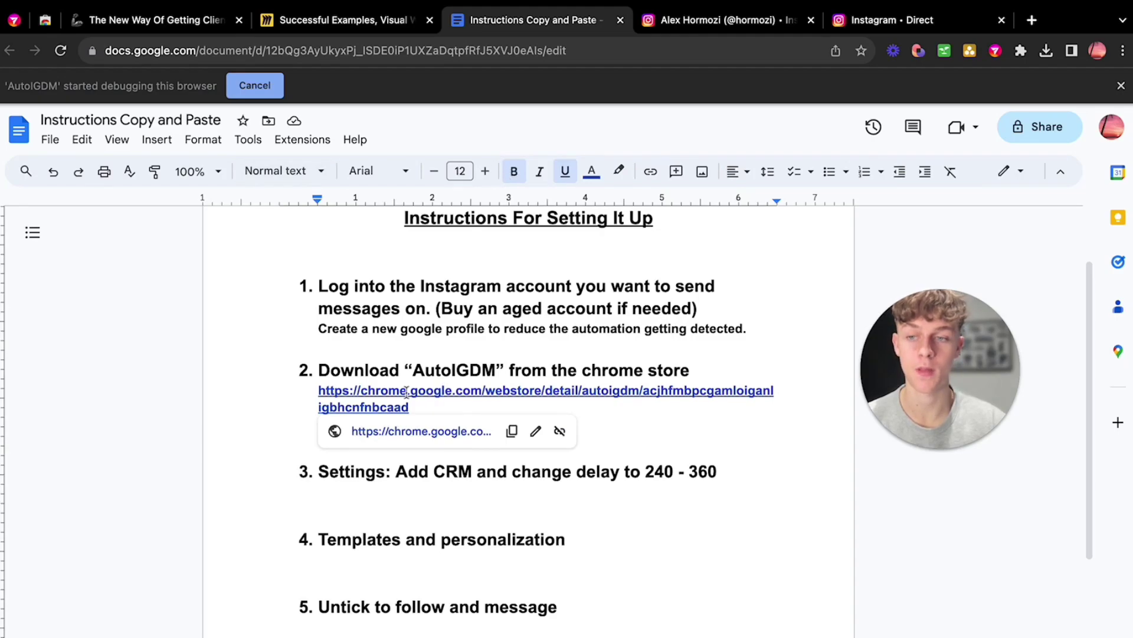
{"action": "left_click", "coordinate": [10, 18]}
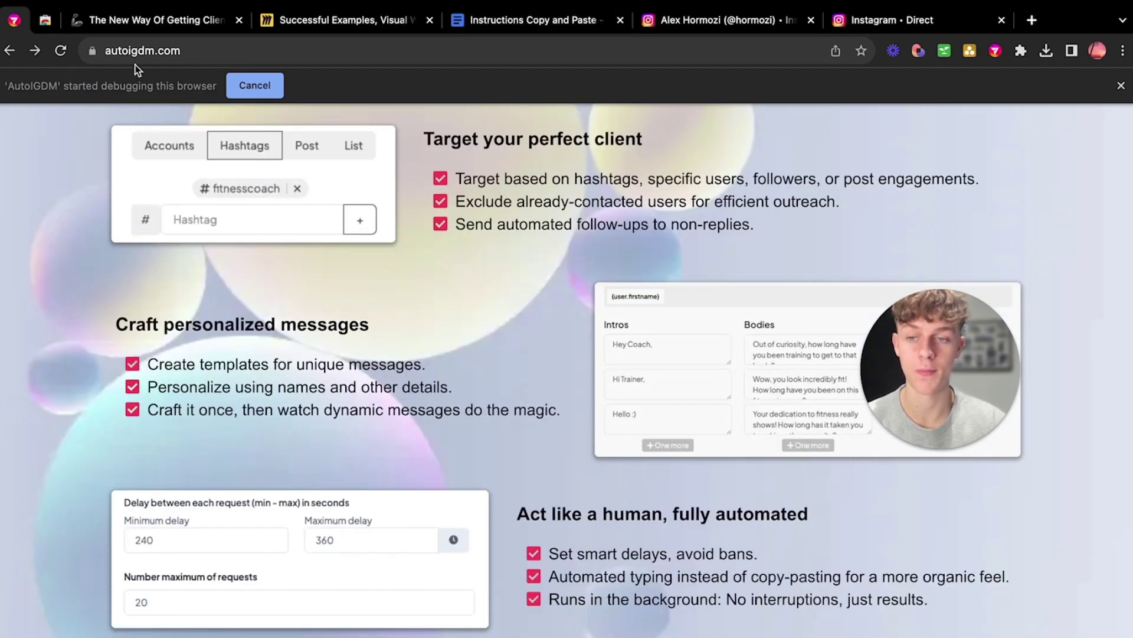
{"action": "scroll", "coordinate": [400, 314], "scroll_direction": "up", "scroll_amount": 10}
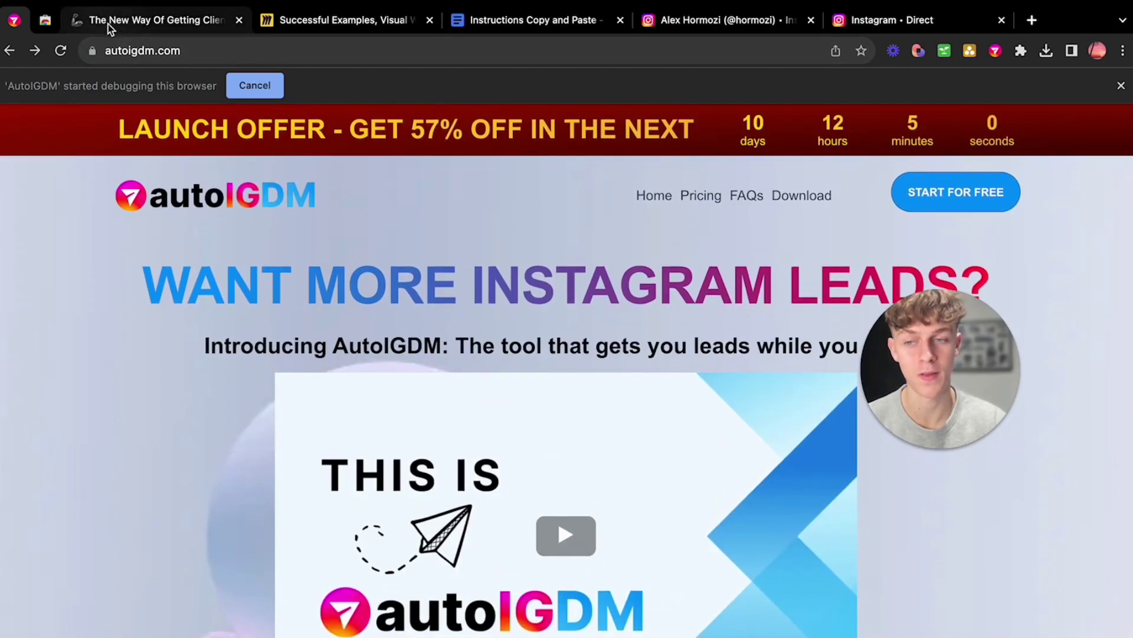
Show the AutoIGDM Chrome Web Store listing, confirming the extension is already added.
{"action": "left_click", "coordinate": [44, 25]}
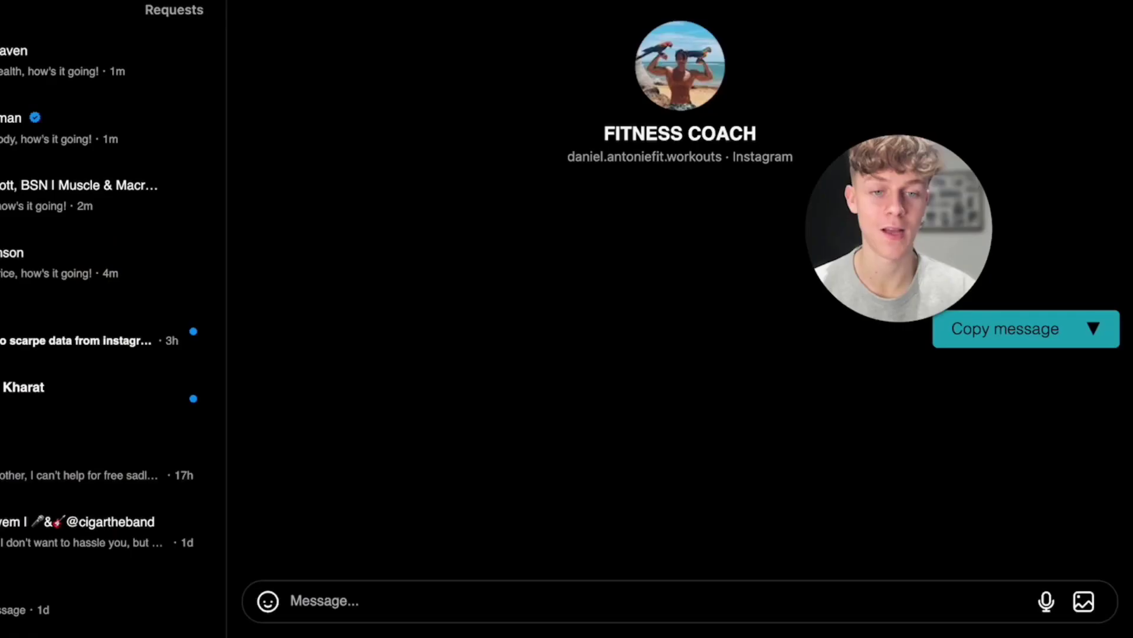
{"action": "type", "text": "Hey FITNESS"}
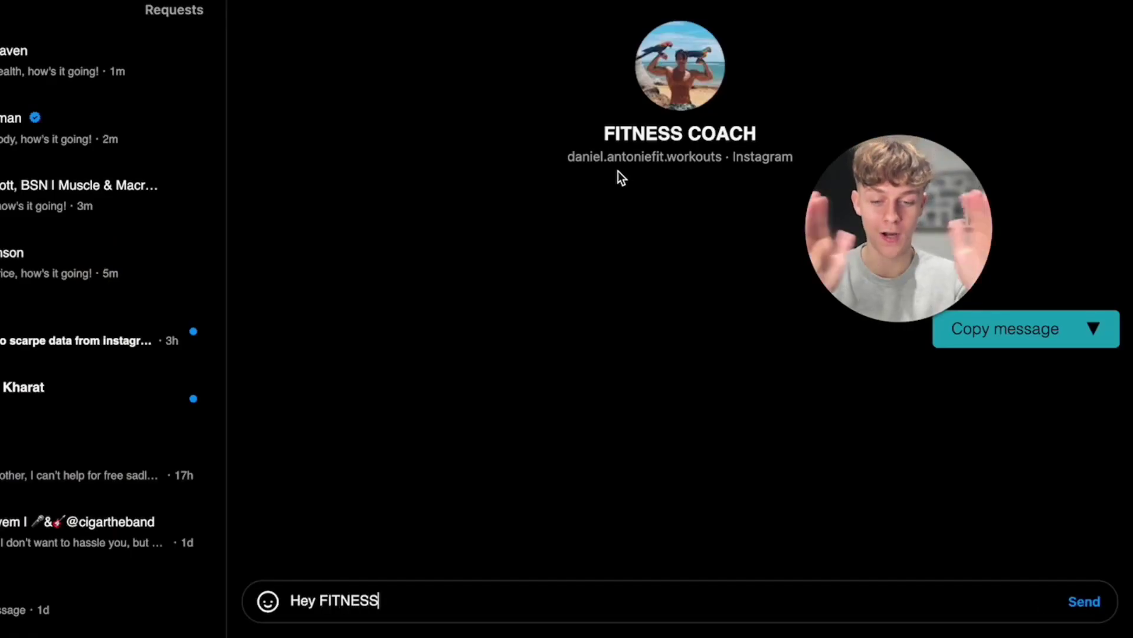
{"action": "type", "text": ", how's it going!"}
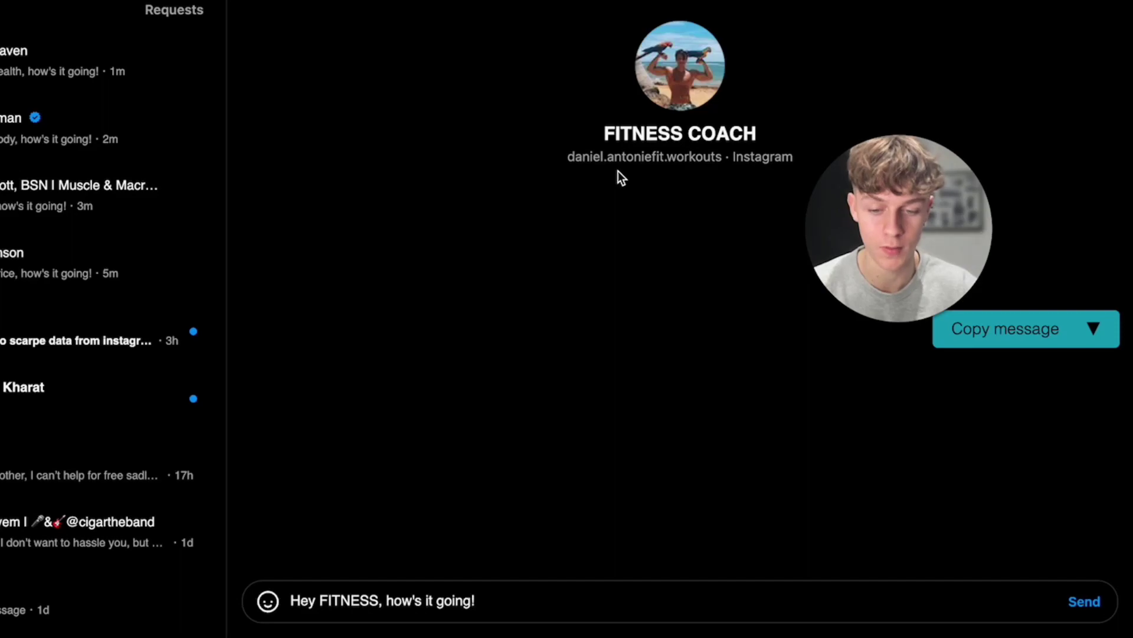
Send the typed greeting to FITNESS COACH and cycle tabs back to the setup instructions.
{"action": "key", "text": "Return"}
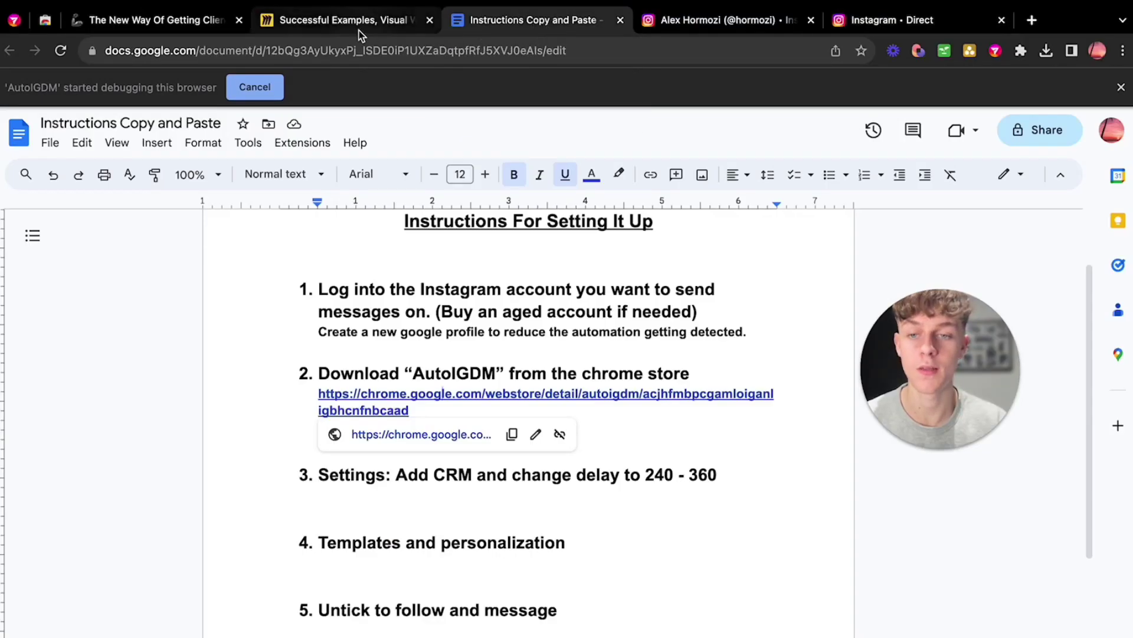
{"action": "left_click", "coordinate": [344, 21]}
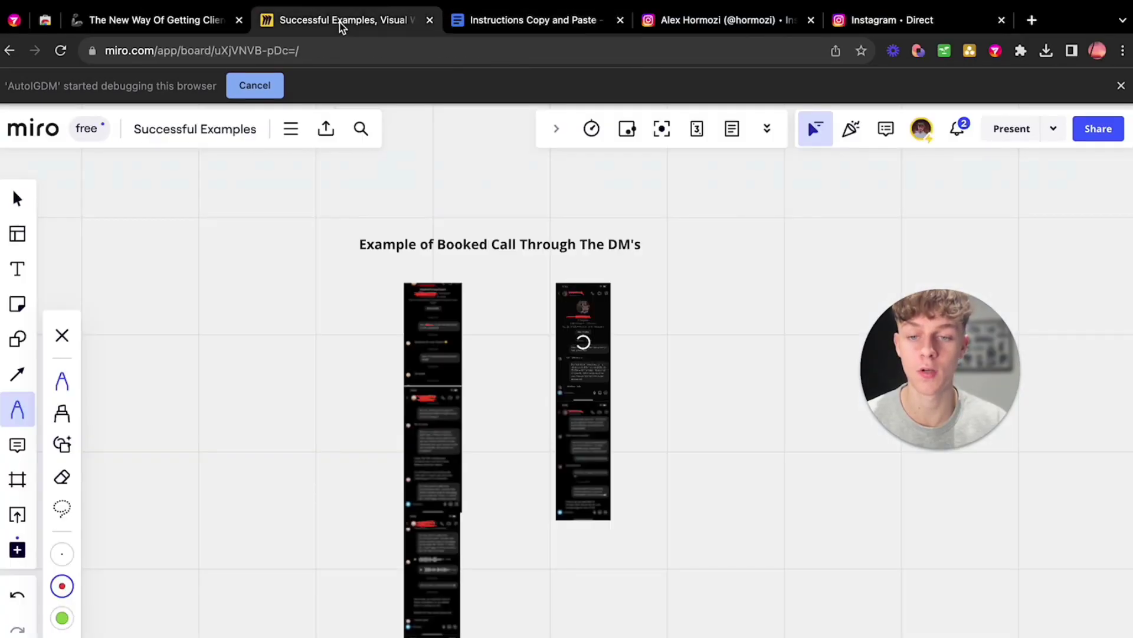
{"action": "left_click", "coordinate": [186, 22]}
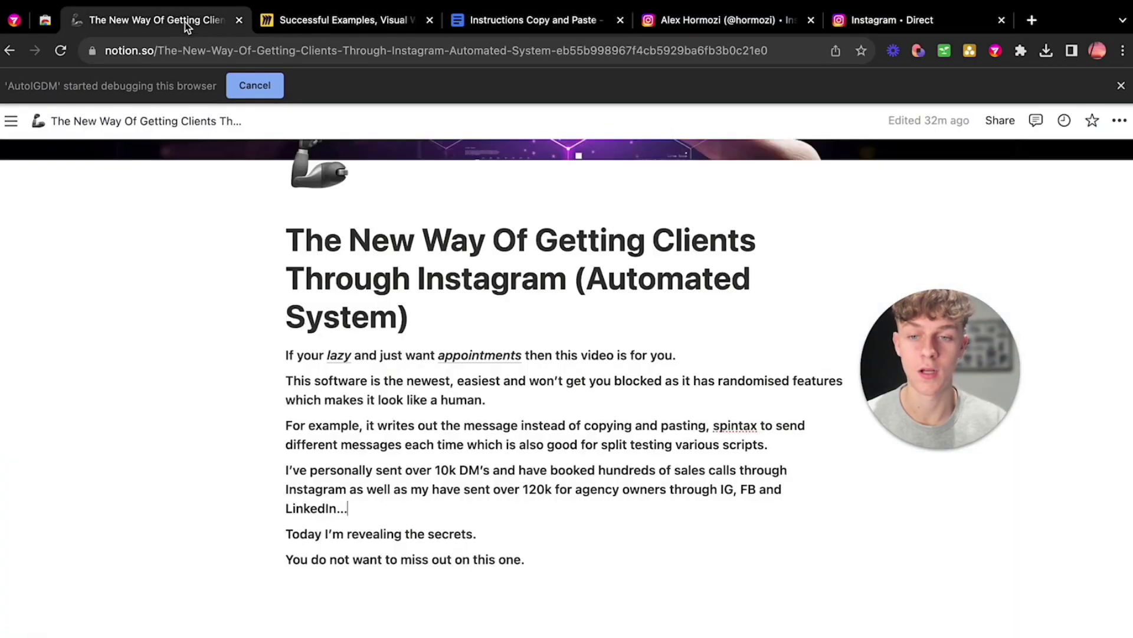
{"action": "left_click", "coordinate": [327, 20]}
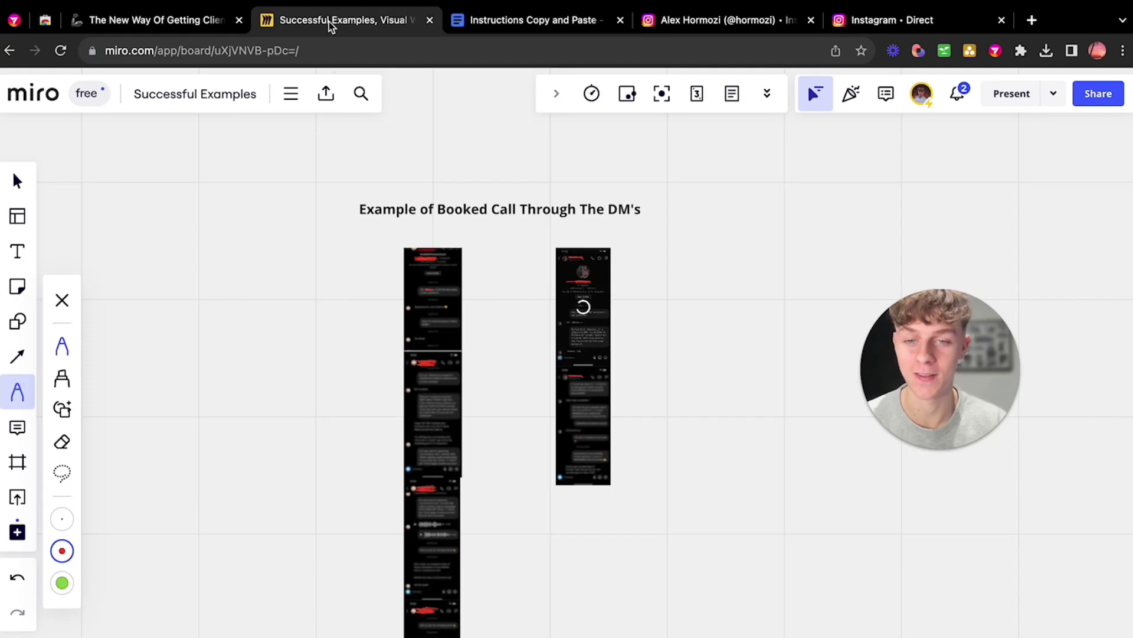
{"action": "left_click", "coordinate": [522, 20]}
{"action": "scroll", "coordinate": [511, 368], "scroll_direction": "down", "scroll_amount": 2}
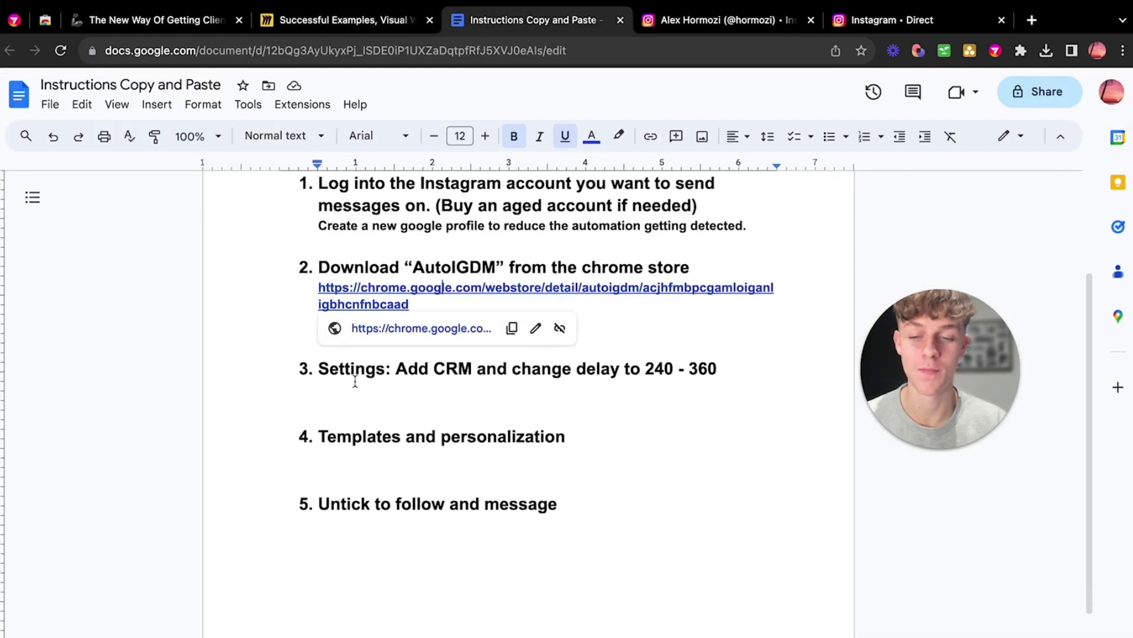
{"action": "left_click", "coordinate": [577, 370]}
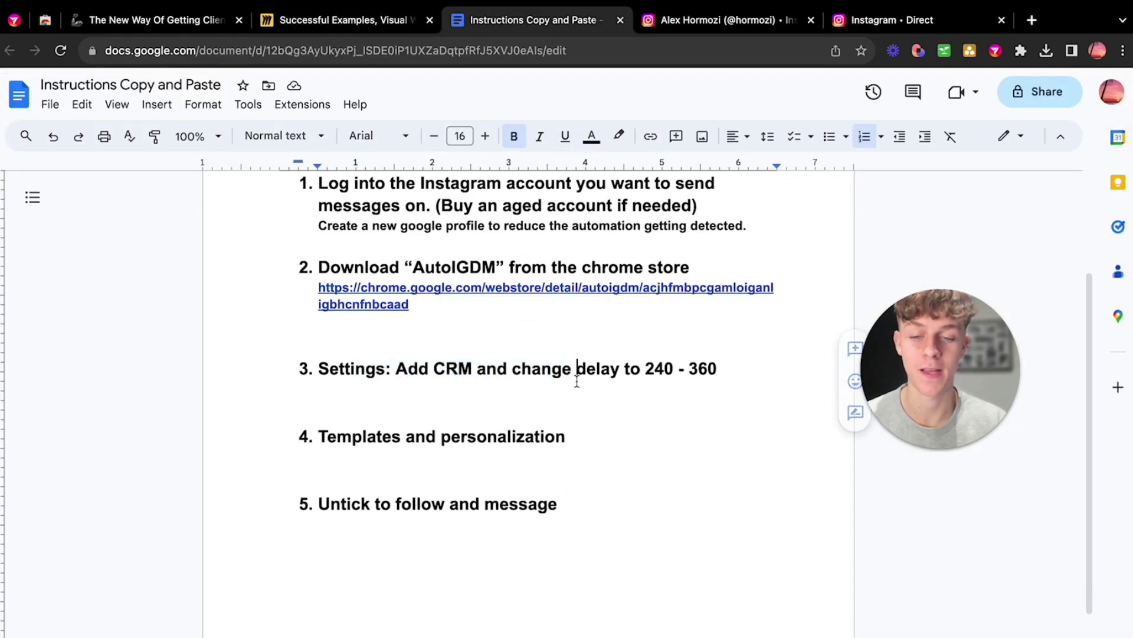
Log in to AutoIGDM from its toolbar panel on the Instagram profile tab.
{"action": "left_click", "coordinate": [744, 28]}
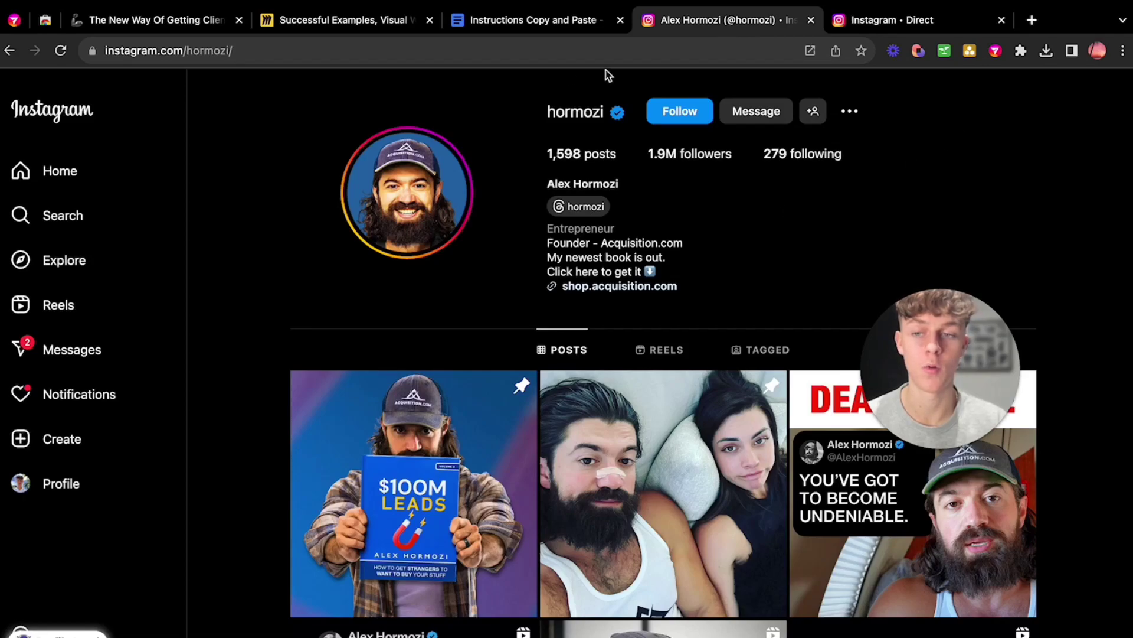
{"action": "left_click", "coordinate": [996, 51]}
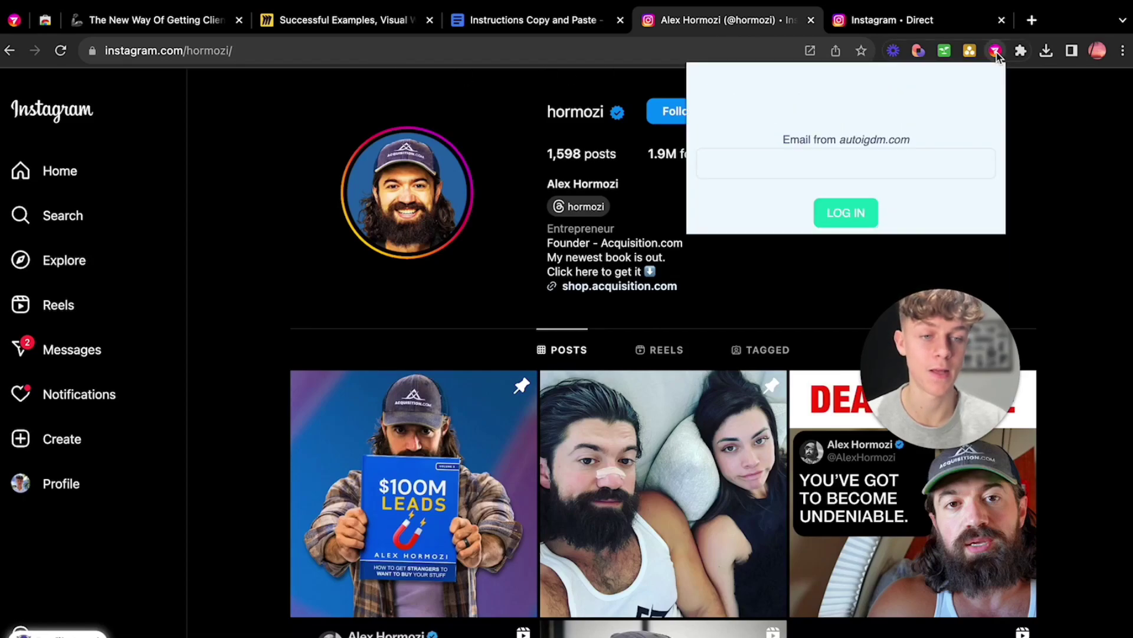
{"action": "left_click", "coordinate": [930, 453]}
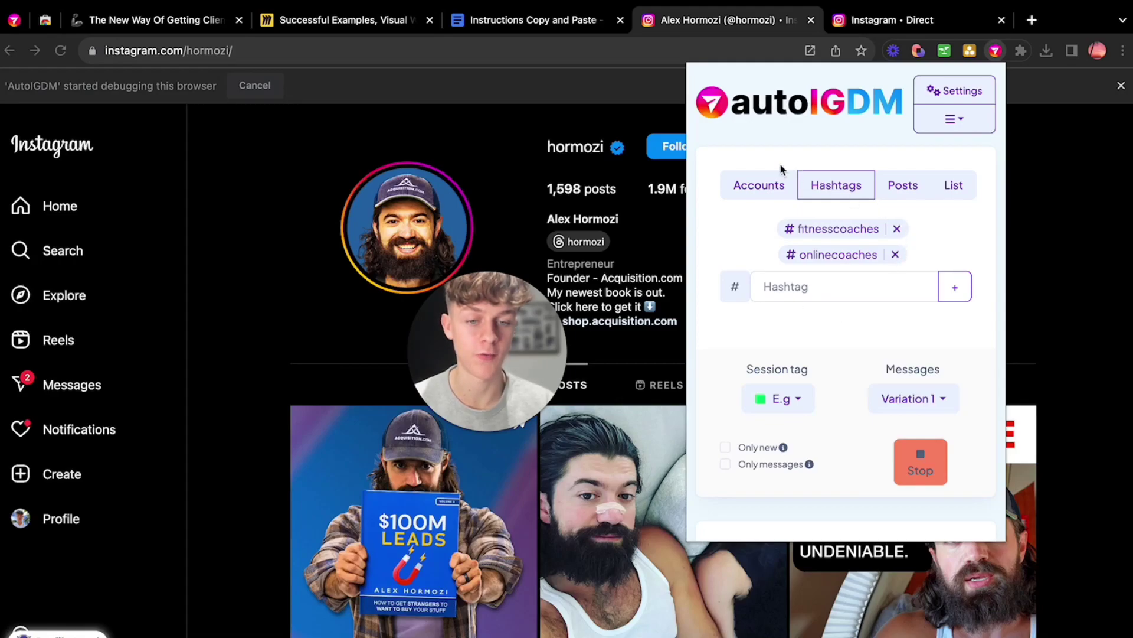
Browse the Accounts, Hashtags, Posts and List targeting options, noting nicknames are comma-separated.
{"action": "left_click", "coordinate": [752, 185]}
{"action": "left_click", "coordinate": [842, 188]}
{"action": "left_click", "coordinate": [912, 193]}
{"action": "left_click", "coordinate": [961, 199]}
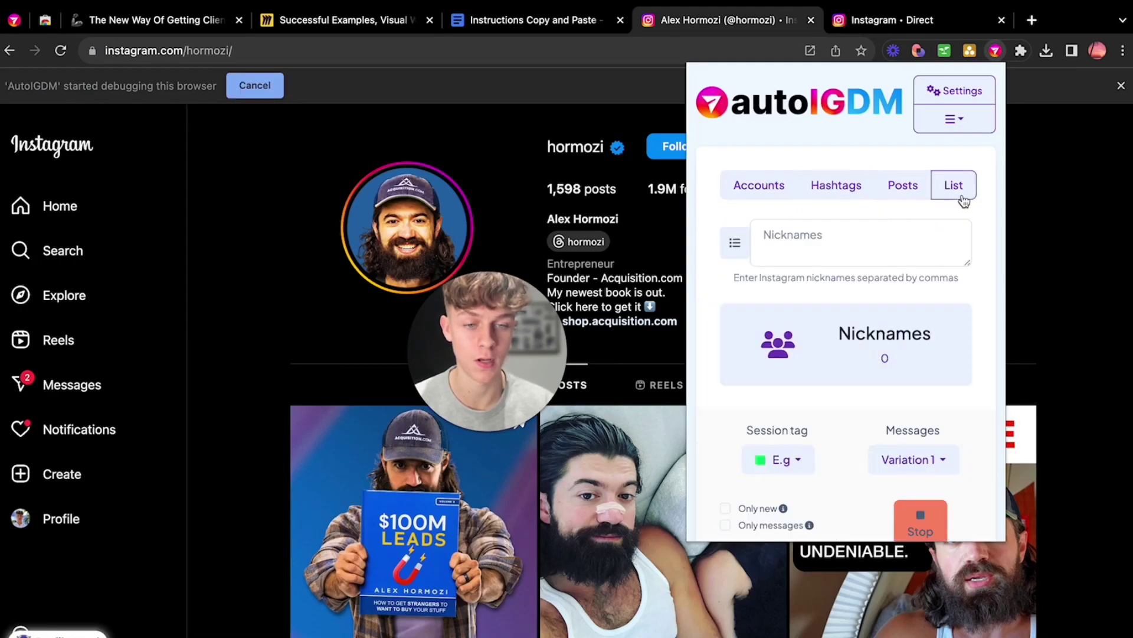
{"action": "left_click", "coordinate": [764, 193]}
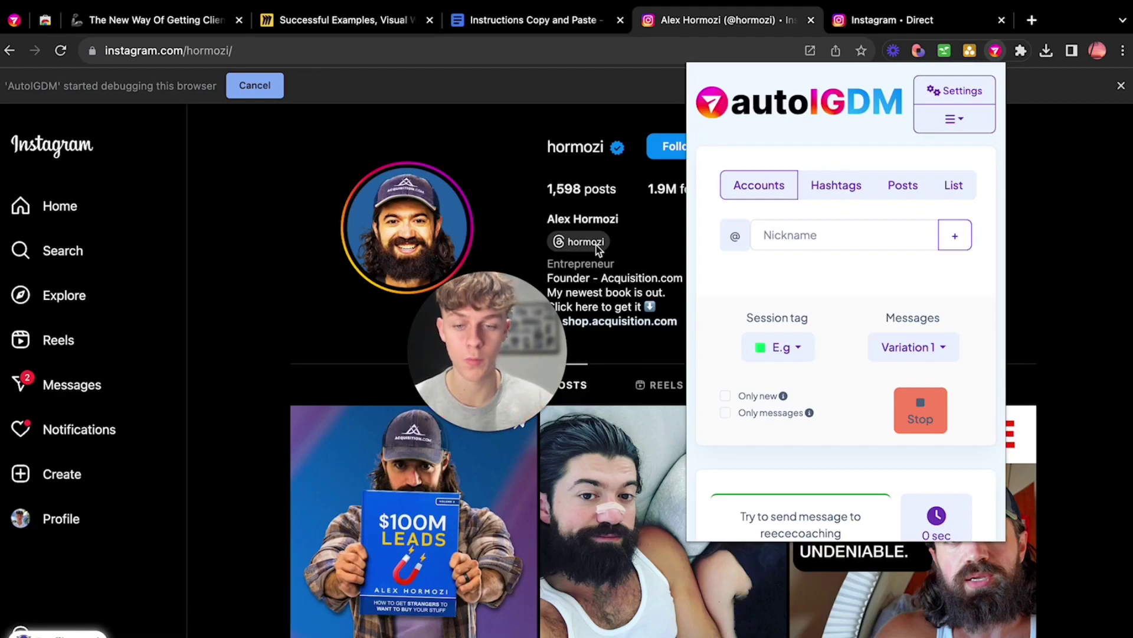
{"action": "left_click", "coordinate": [807, 195]}
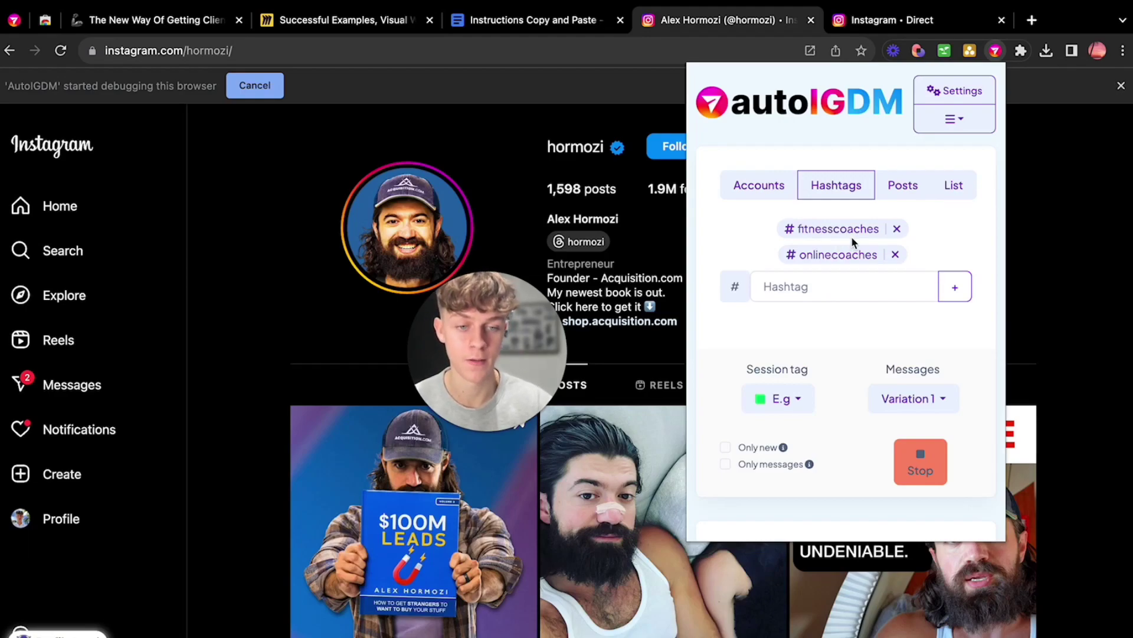
{"action": "left_click", "coordinate": [904, 185]}
{"action": "left_click", "coordinate": [791, 236]}
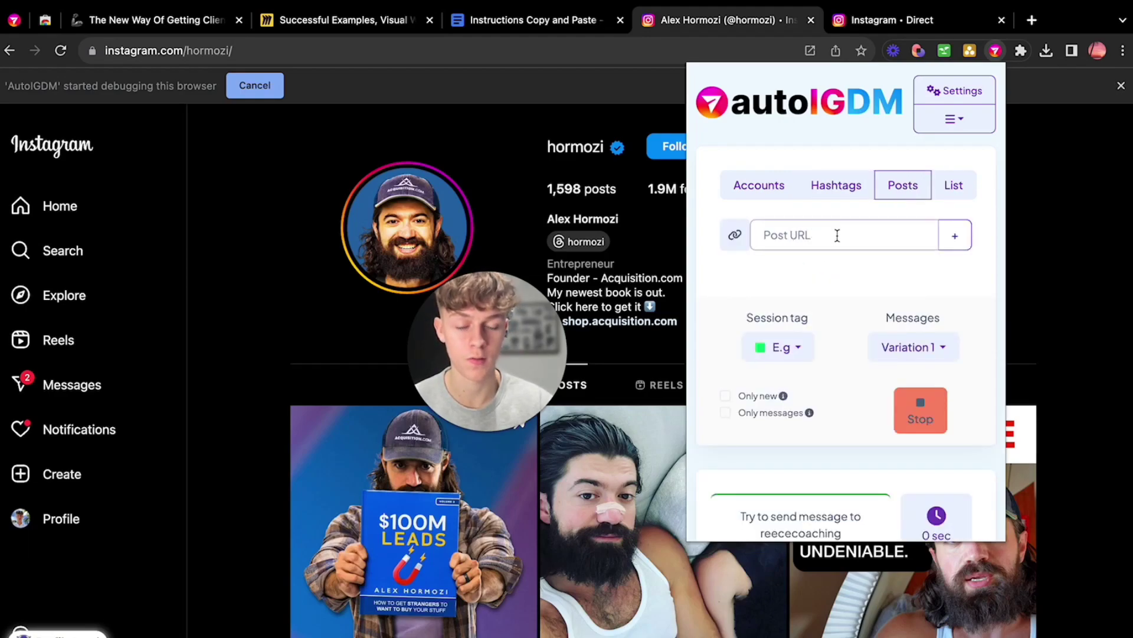
{"action": "left_click", "coordinate": [956, 187]}
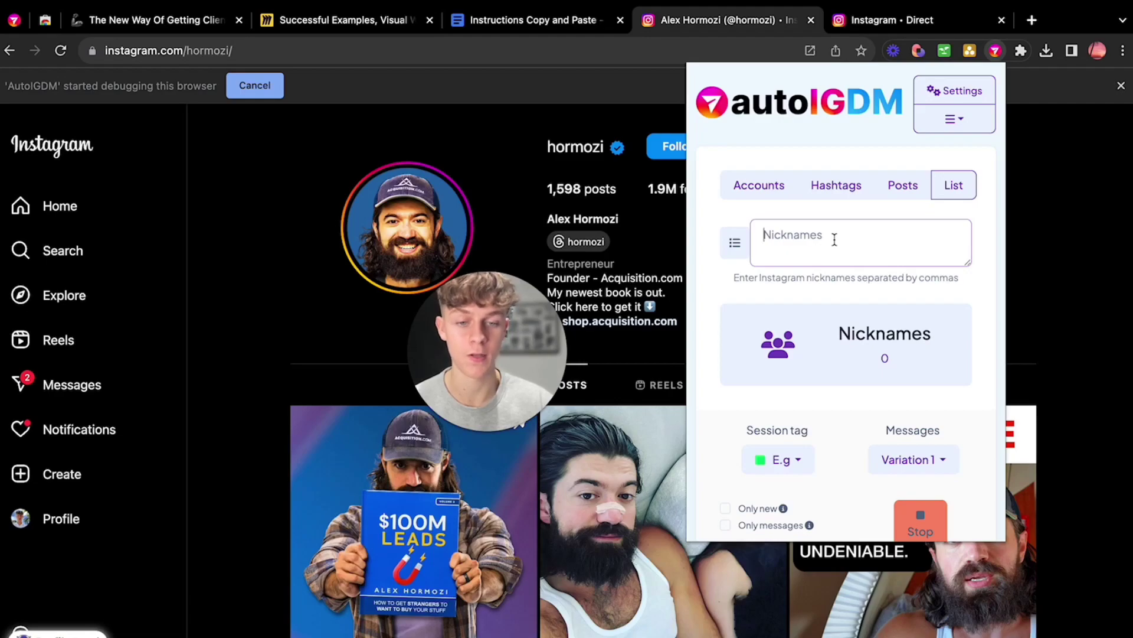
{"action": "left_click_drag", "start_coordinate": [914, 277], "coordinate": [961, 277]}
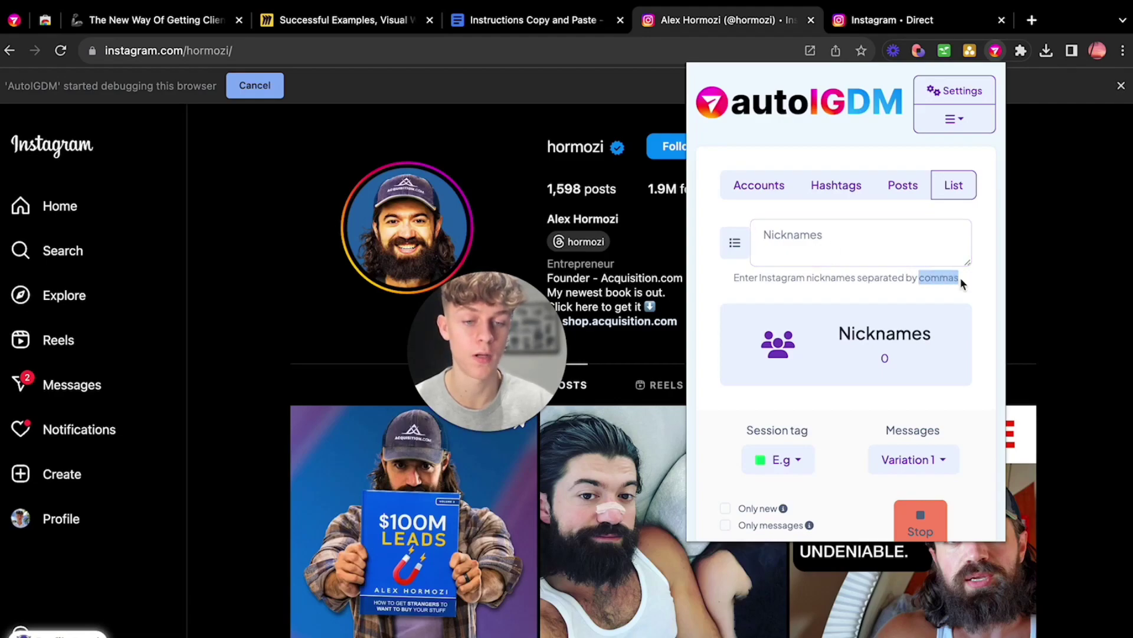
{"action": "left_click", "coordinate": [934, 286]}
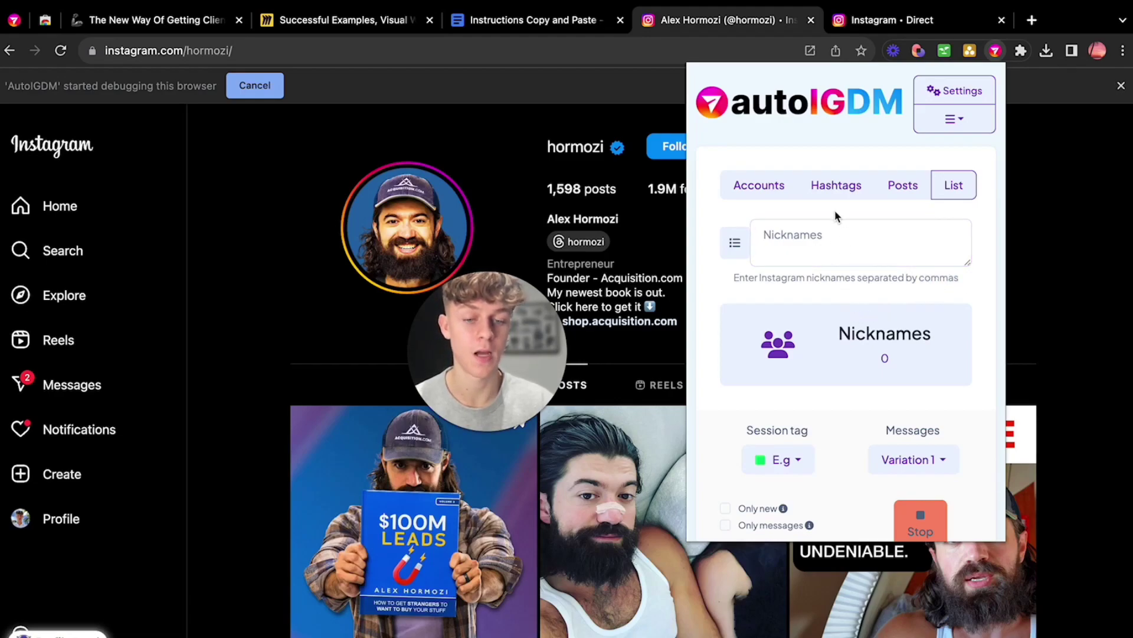
{"action": "scroll", "coordinate": [848, 337], "scroll_direction": "down", "scroll_amount": 1}
{"action": "scroll", "coordinate": [848, 340], "scroll_direction": "down", "scroll_amount": 2}
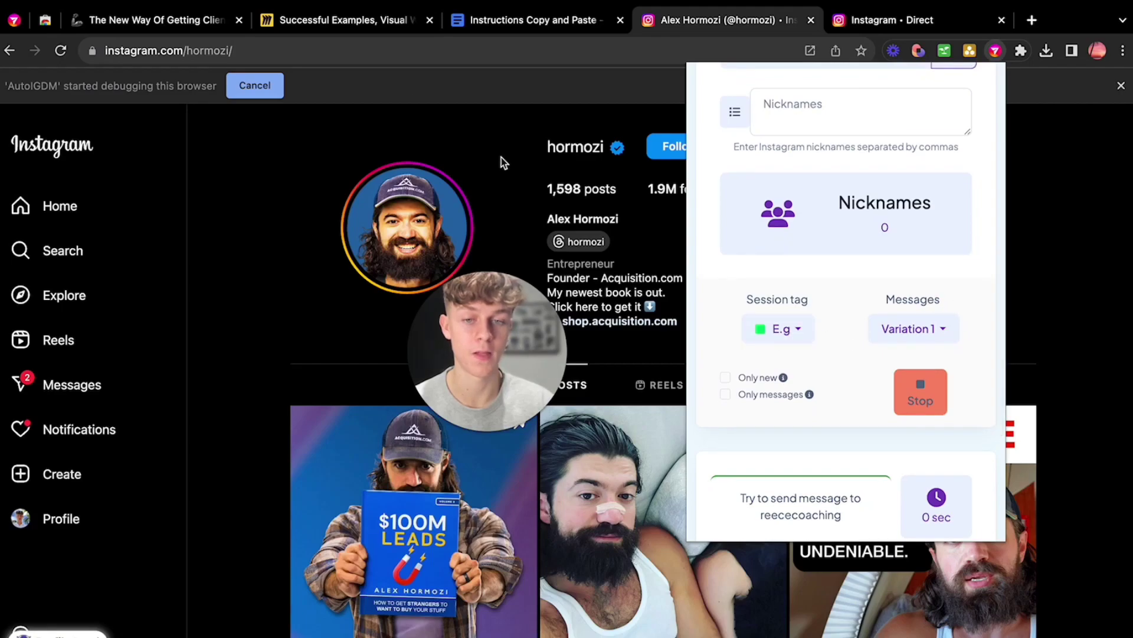
Revisit the autoIGDM site and store listing, then bring up the extension's settings page.
{"action": "left_click", "coordinate": [16, 20]}
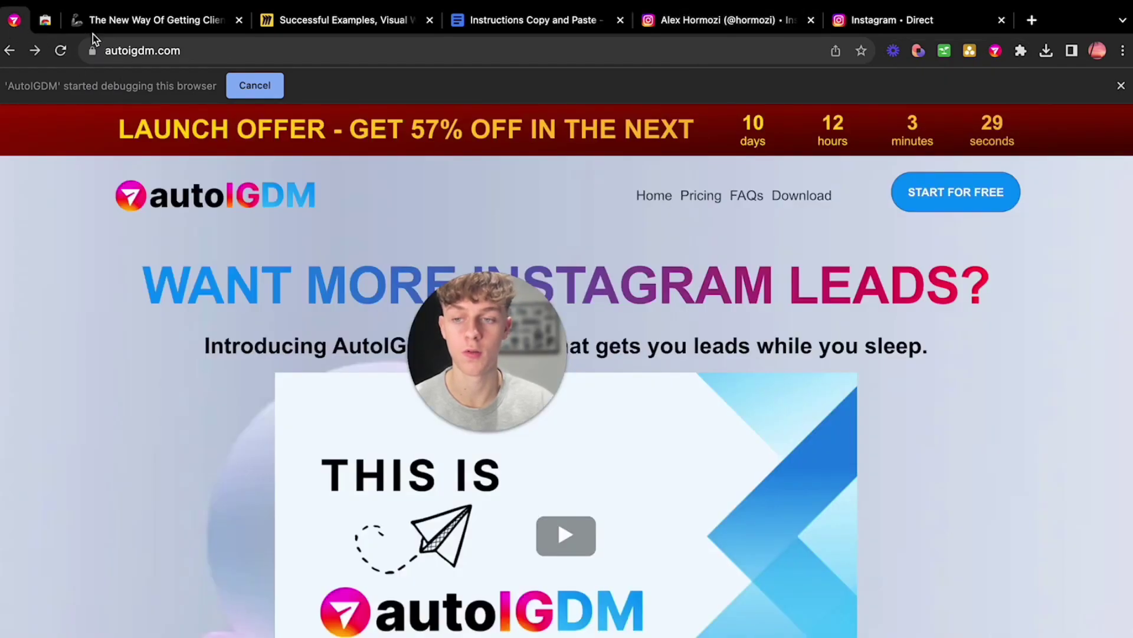
{"action": "left_click", "coordinate": [47, 20]}
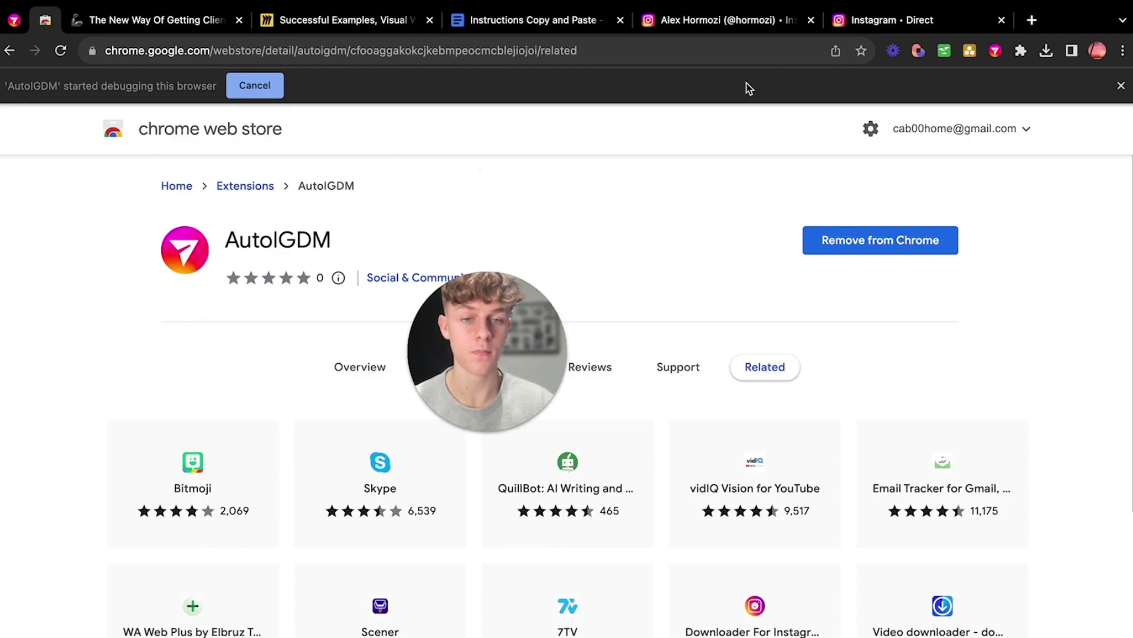
{"action": "left_click", "coordinate": [707, 27]}
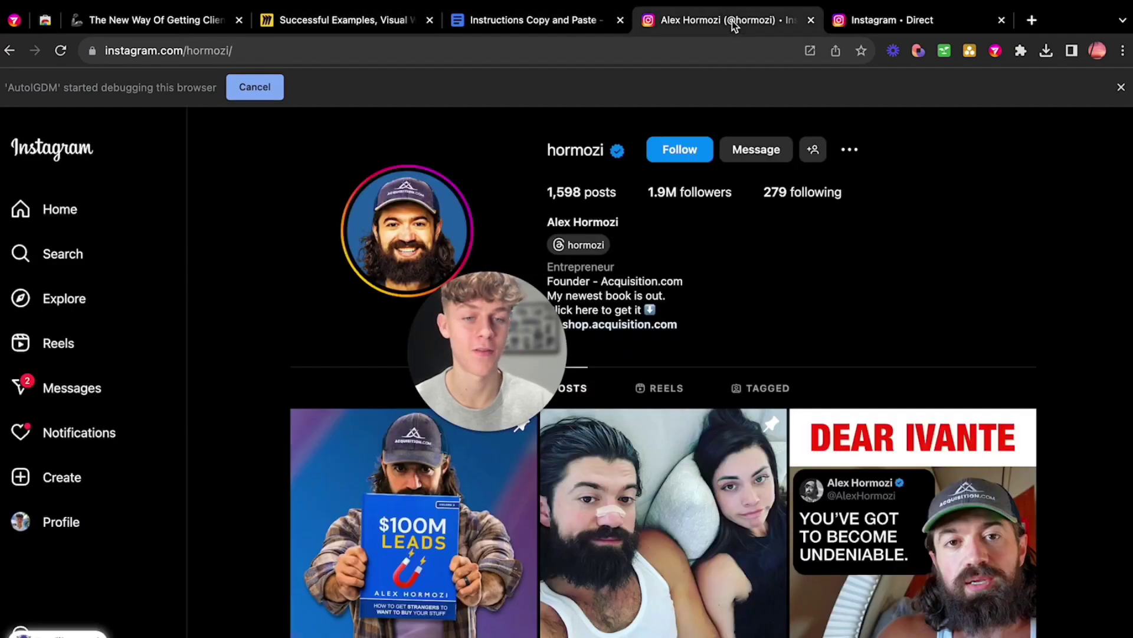
{"action": "left_click", "coordinate": [995, 51]}
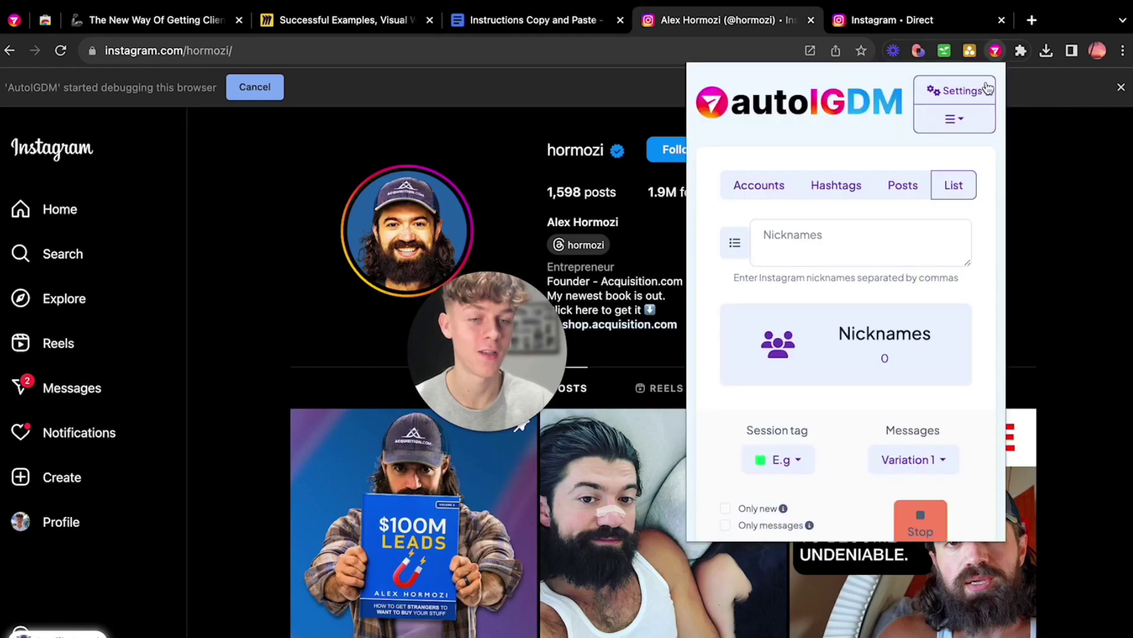
{"action": "left_click", "coordinate": [972, 87]}
Enter a 240-second minimum and 360-second maximum delay between requests.
{"action": "left_click_drag", "start_coordinate": [483, 283], "coordinate": [873, 221]}
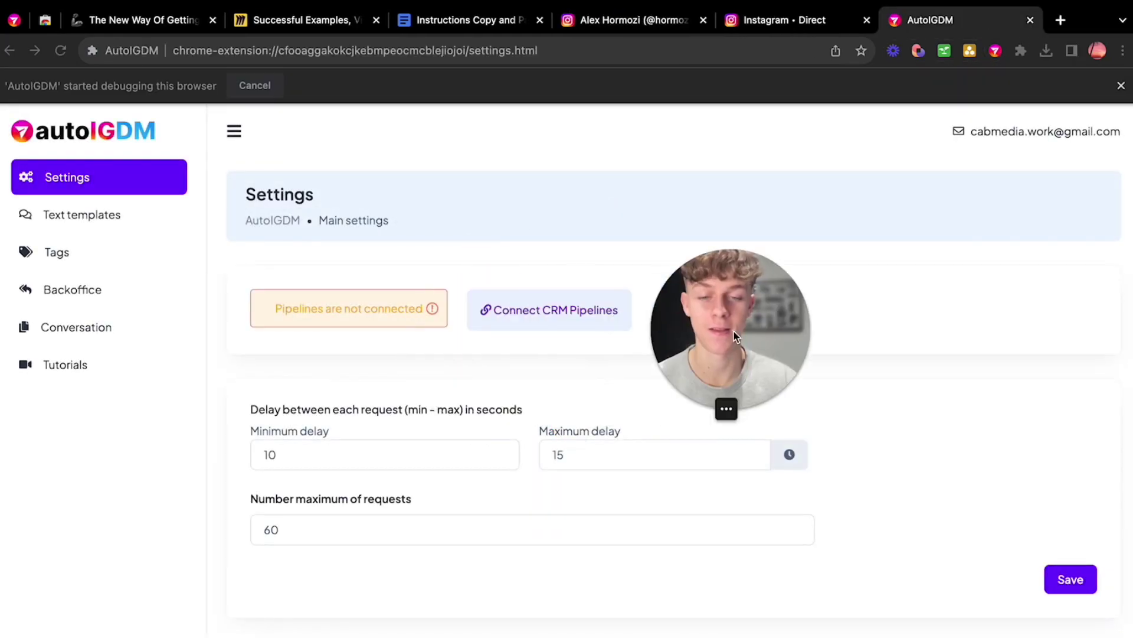
{"action": "scroll", "coordinate": [359, 483], "scroll_direction": "down", "scroll_amount": 1}
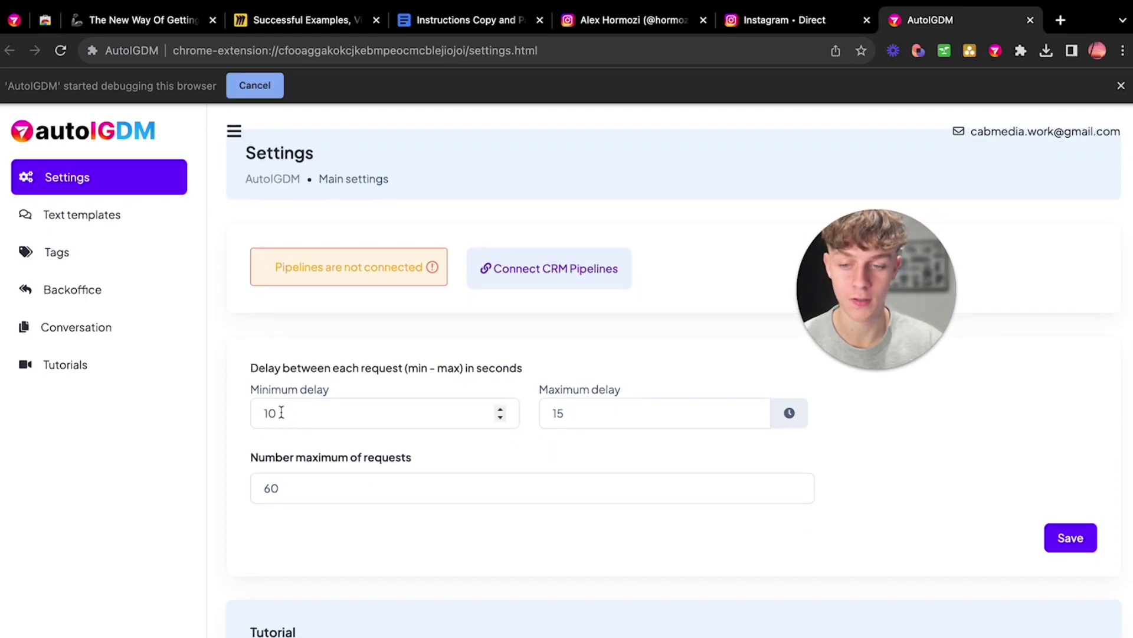
{"action": "mouse_move", "coordinate": [384, 413]}
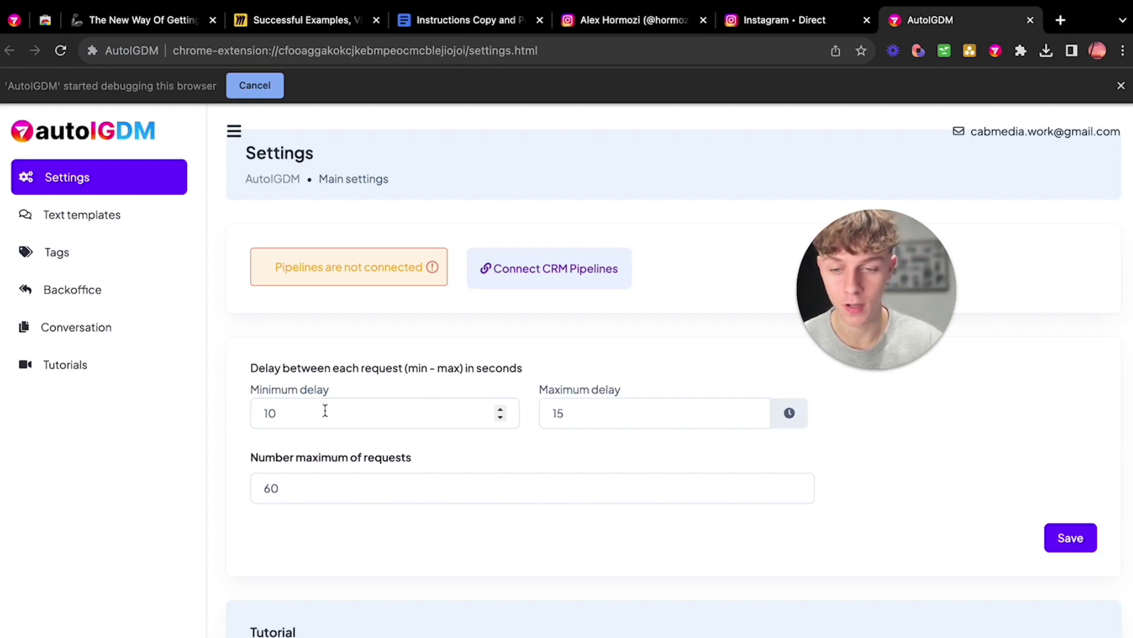
{"action": "left_click", "coordinate": [264, 412]}
{"action": "double_click", "coordinate": [269, 413]}
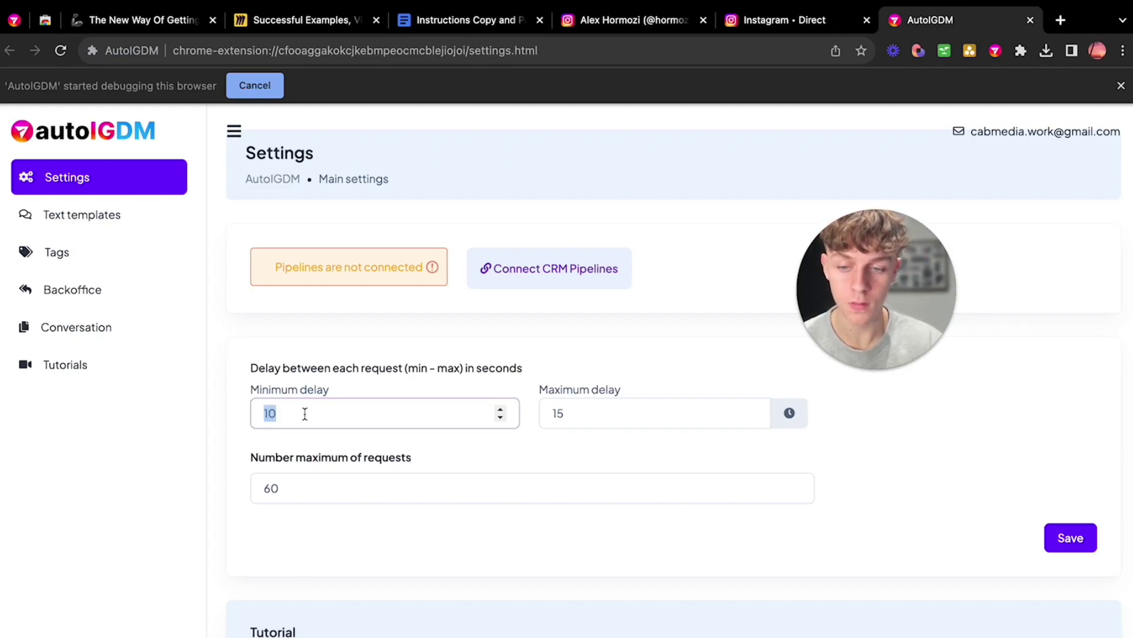
{"action": "type", "text": "240"}
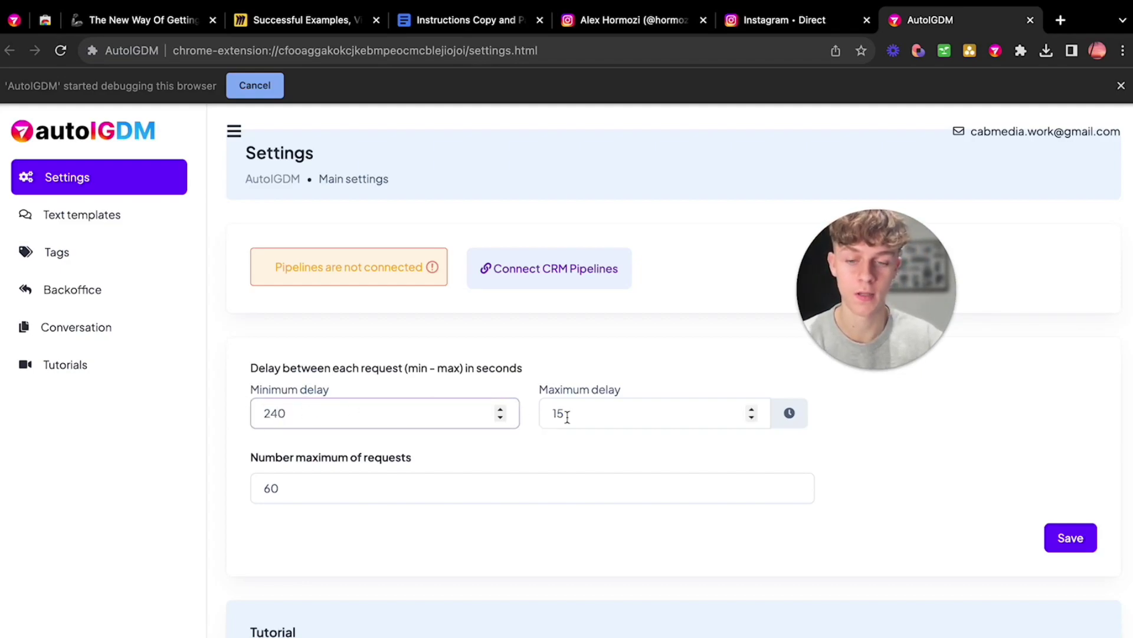
{"action": "double_click", "coordinate": [560, 414]}
{"action": "type", "text": "360"}
{"action": "left_click", "coordinate": [505, 448]}
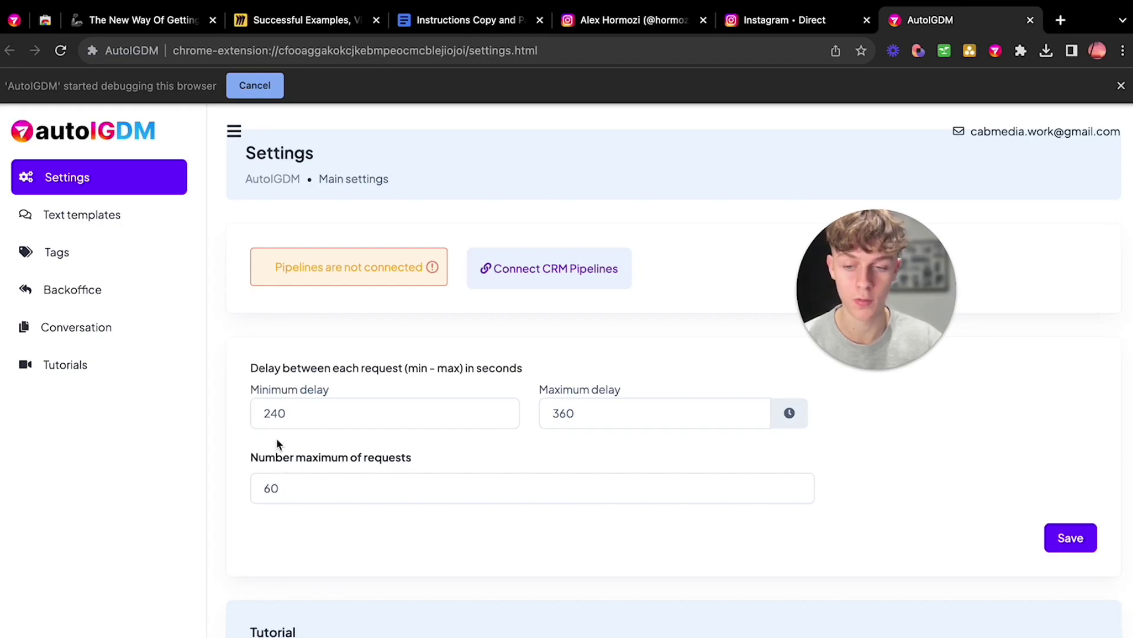
{"action": "left_click_drag", "start_coordinate": [267, 412], "coordinate": [302, 413]}
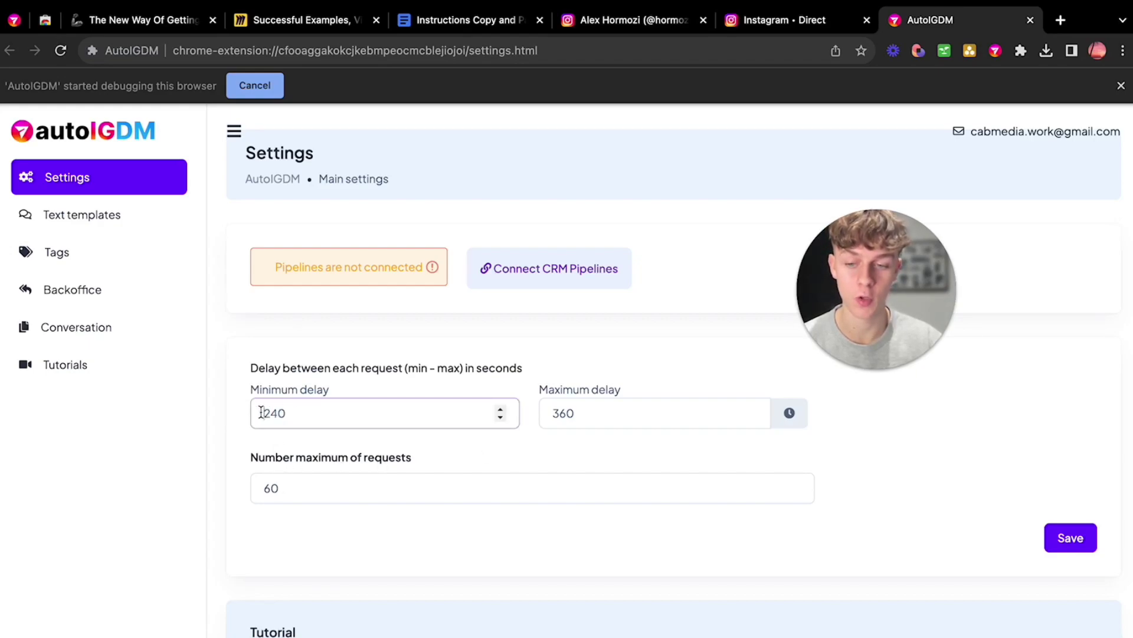
{"action": "left_click_drag", "start_coordinate": [476, 367], "coordinate": [541, 371]}
{"action": "left_click", "coordinate": [541, 371]}
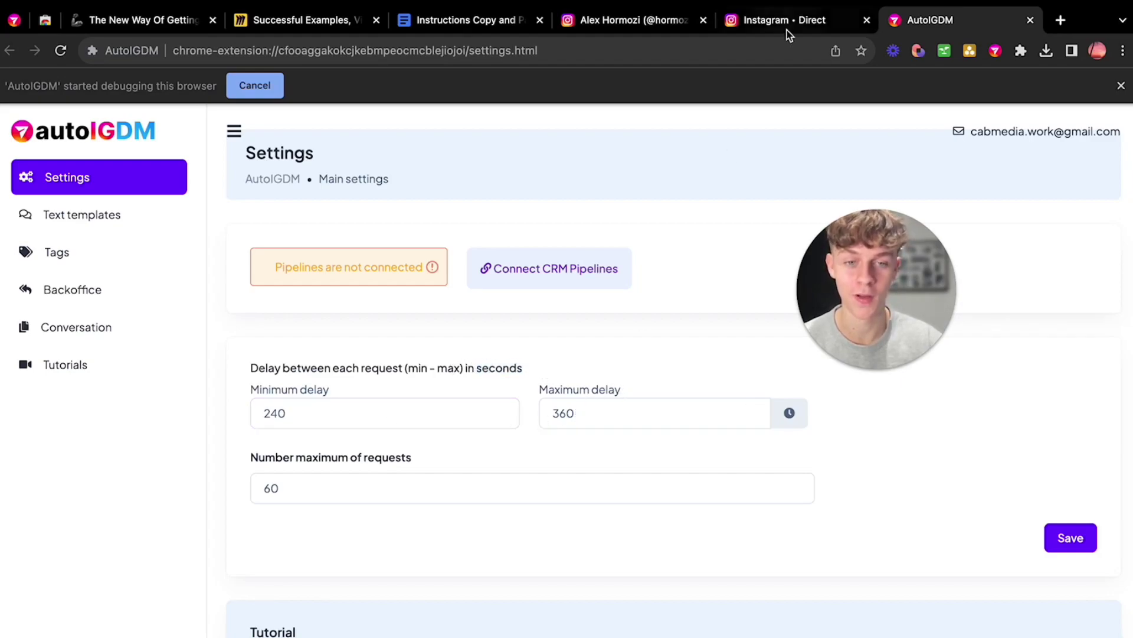
Check the reececoaching DM thread via the extension panel, then return to AutoIGDM settings.
{"action": "left_click", "coordinate": [655, 27]}
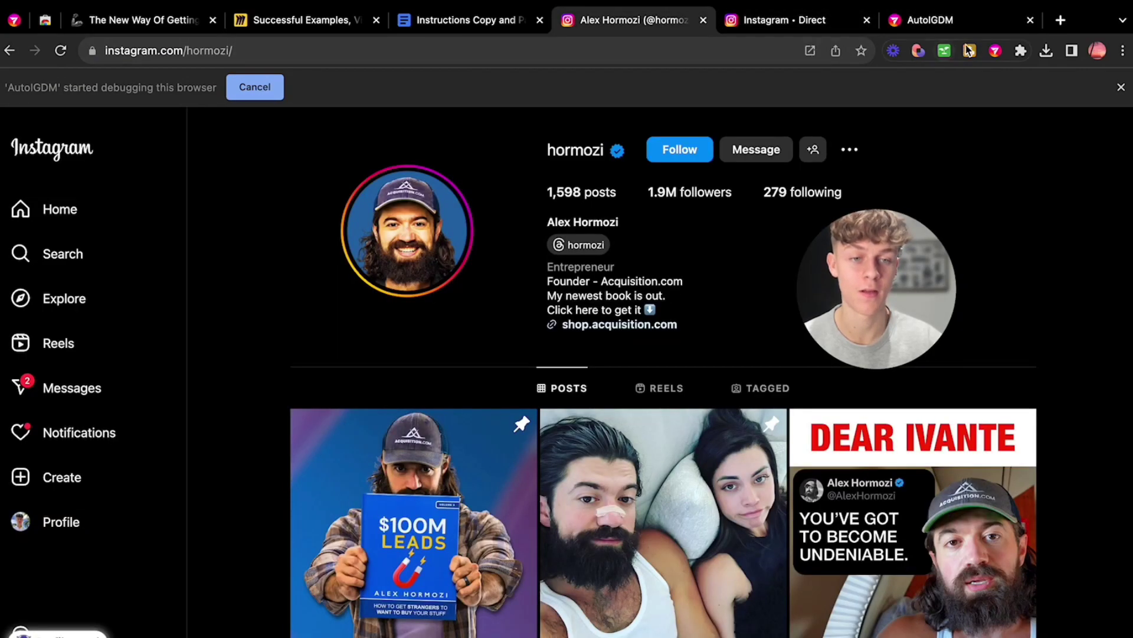
{"action": "left_click", "coordinate": [994, 52]}
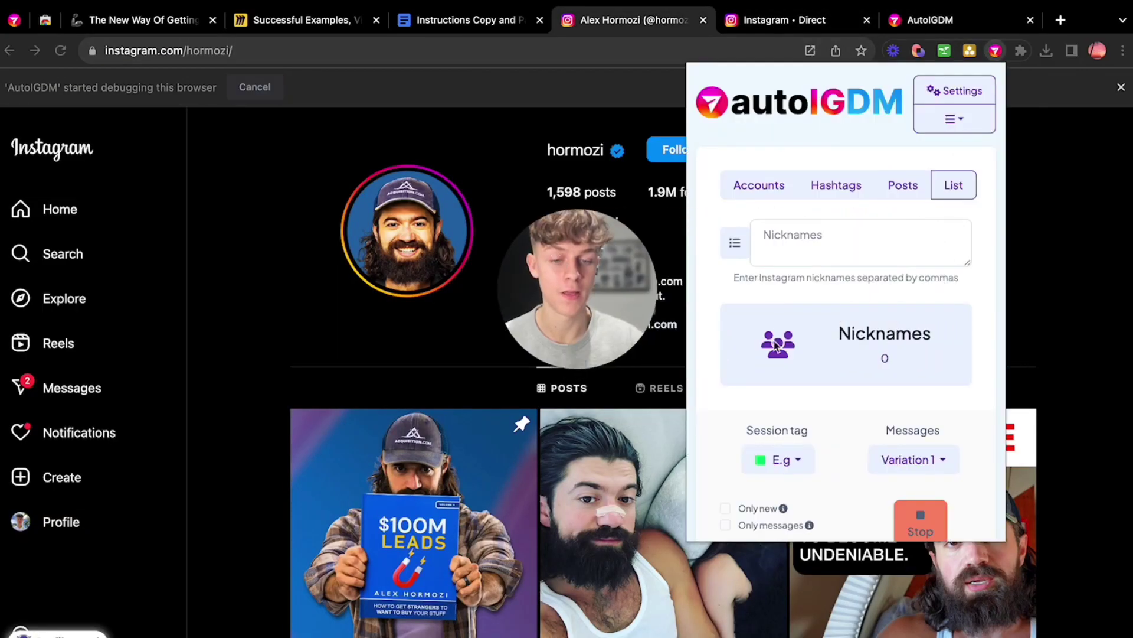
{"action": "scroll", "coordinate": [808, 401], "scroll_direction": "down", "scroll_amount": 2}
{"action": "scroll", "coordinate": [809, 400], "scroll_direction": "down", "scroll_amount": 1}
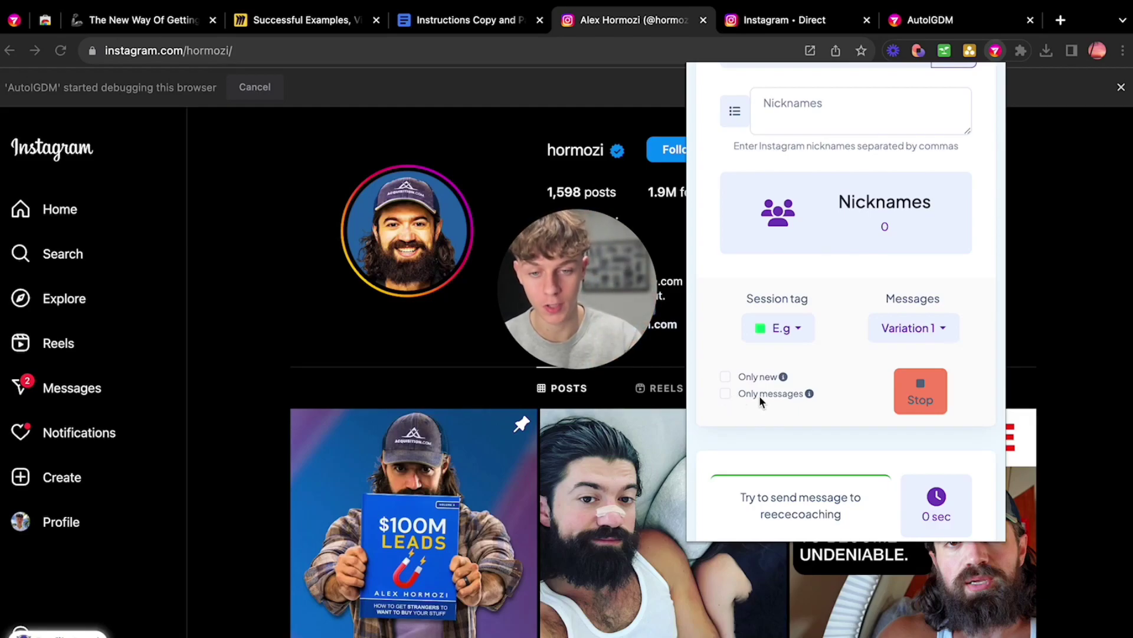
{"action": "left_click", "coordinate": [797, 20]}
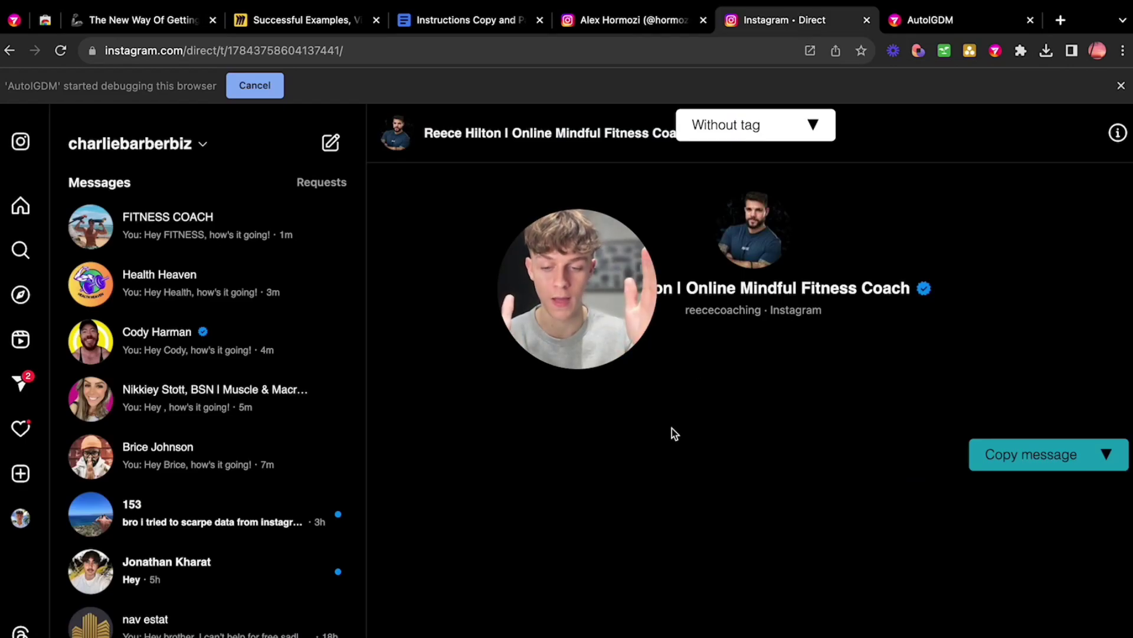
{"action": "left_click", "coordinate": [622, 26]}
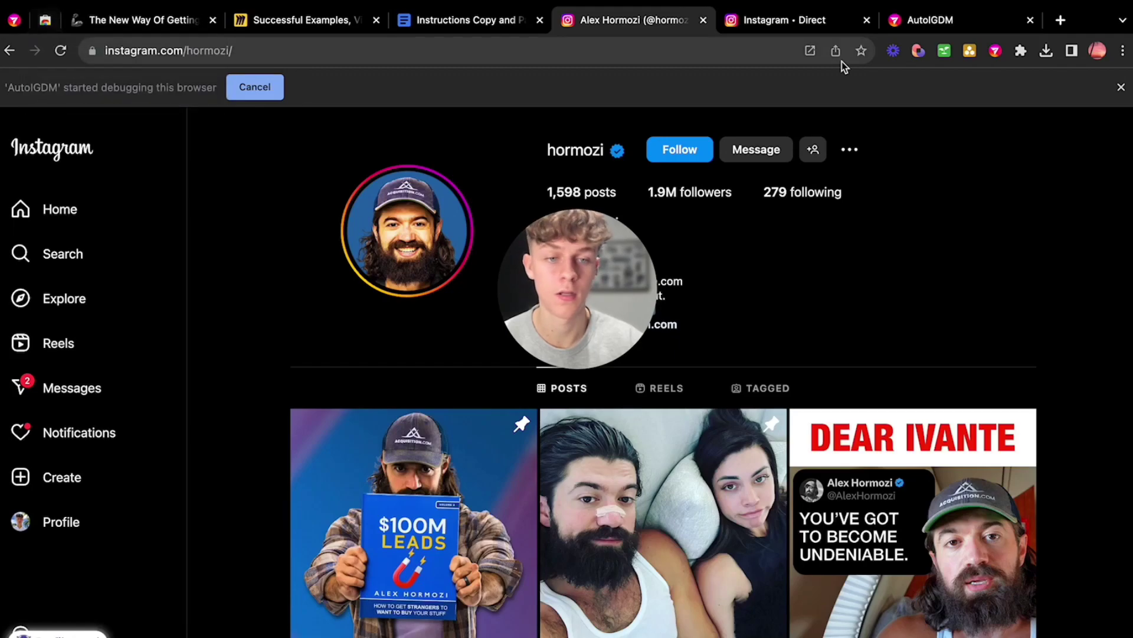
{"action": "left_click", "coordinate": [958, 27]}
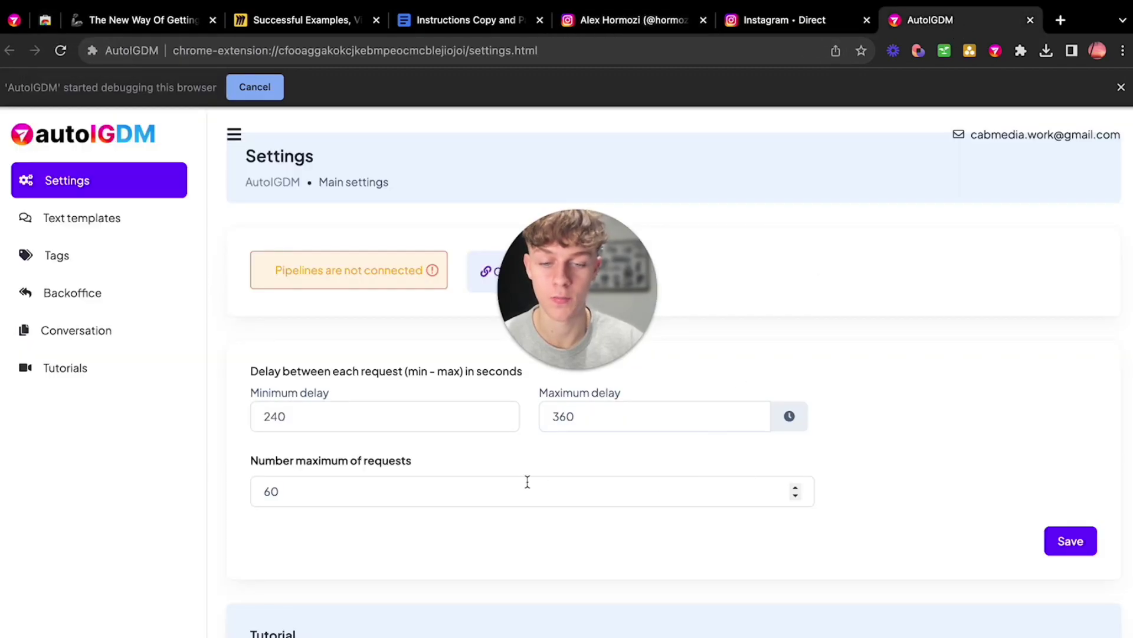
Save the 240–360 second delay and review the how's-it-going Intro template before Tags.
{"action": "left_click", "coordinate": [1090, 542]}
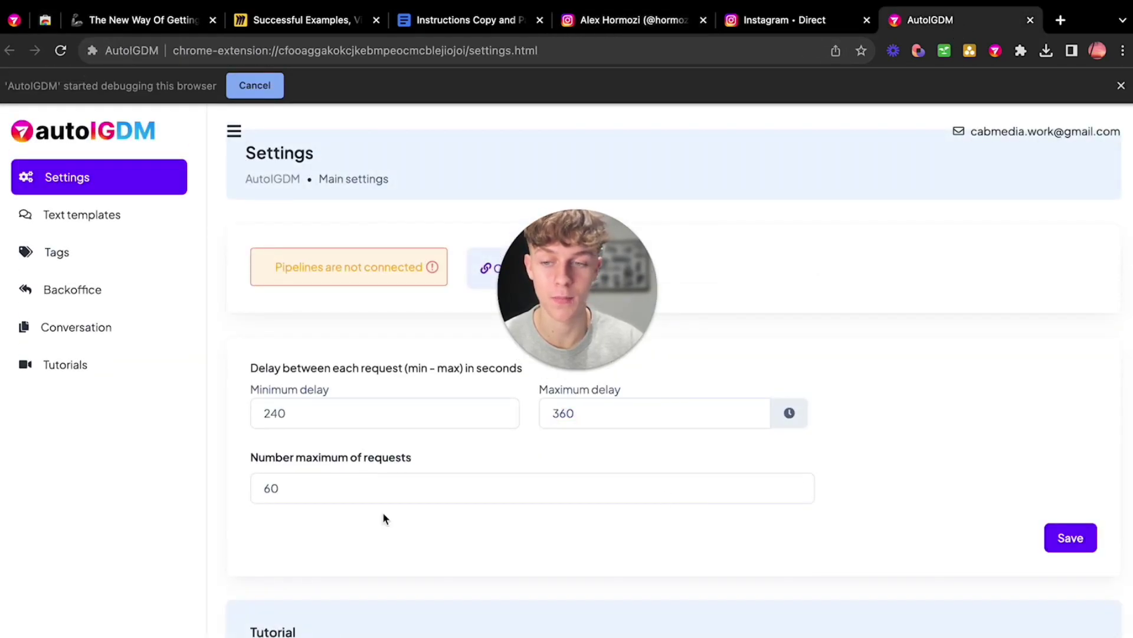
{"action": "left_click", "coordinate": [93, 185]}
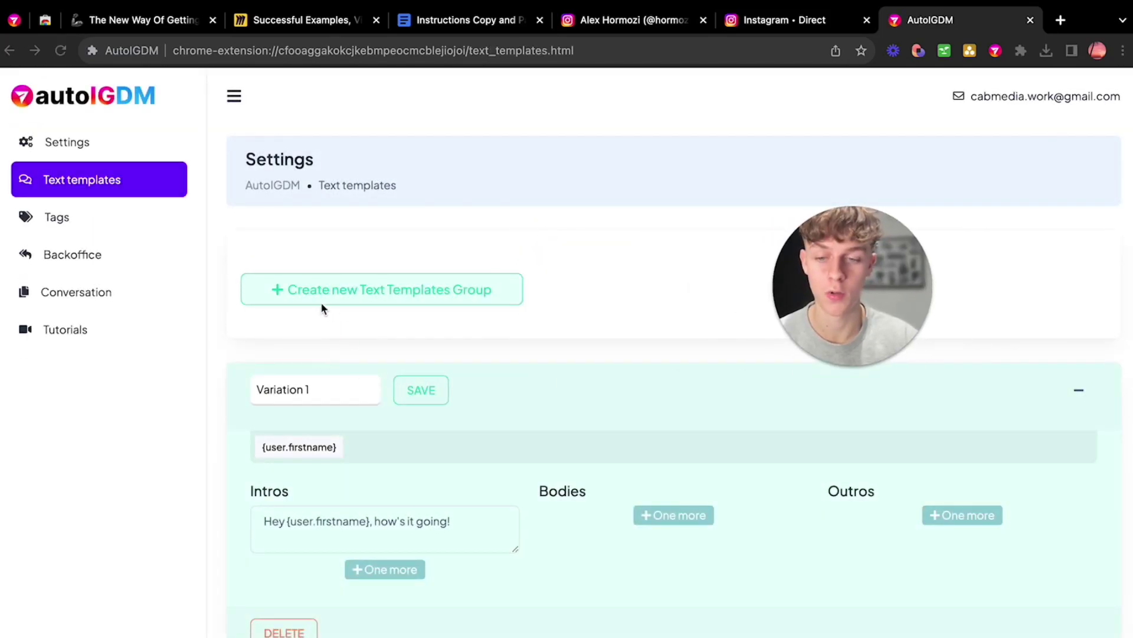
{"action": "scroll", "coordinate": [503, 447], "scroll_direction": "down", "scroll_amount": 1}
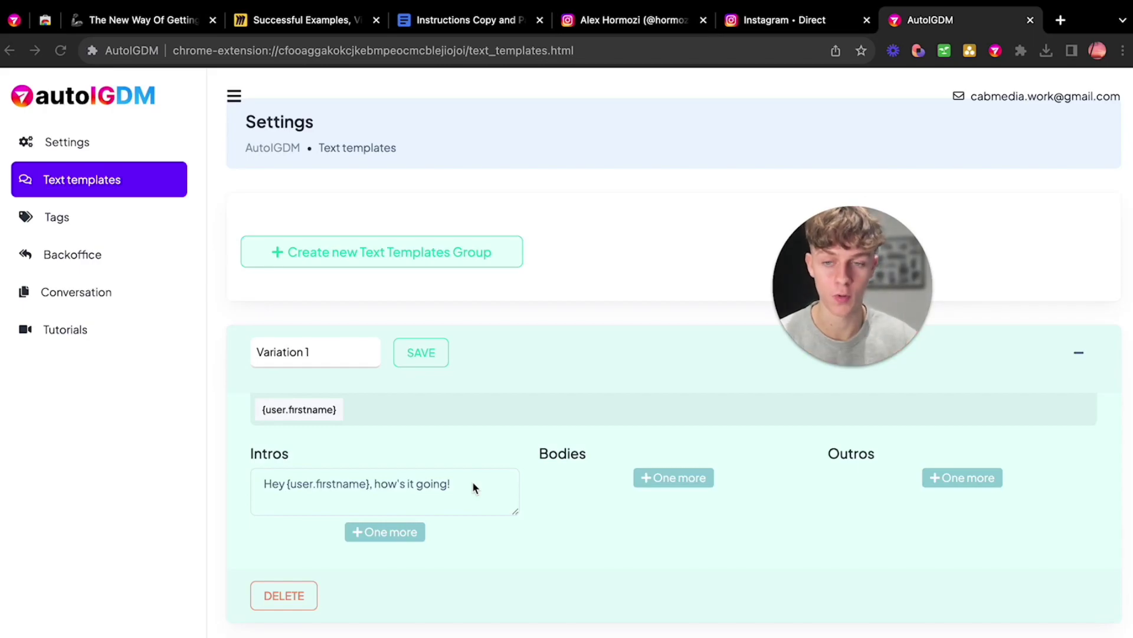
{"action": "left_click", "coordinate": [272, 22]}
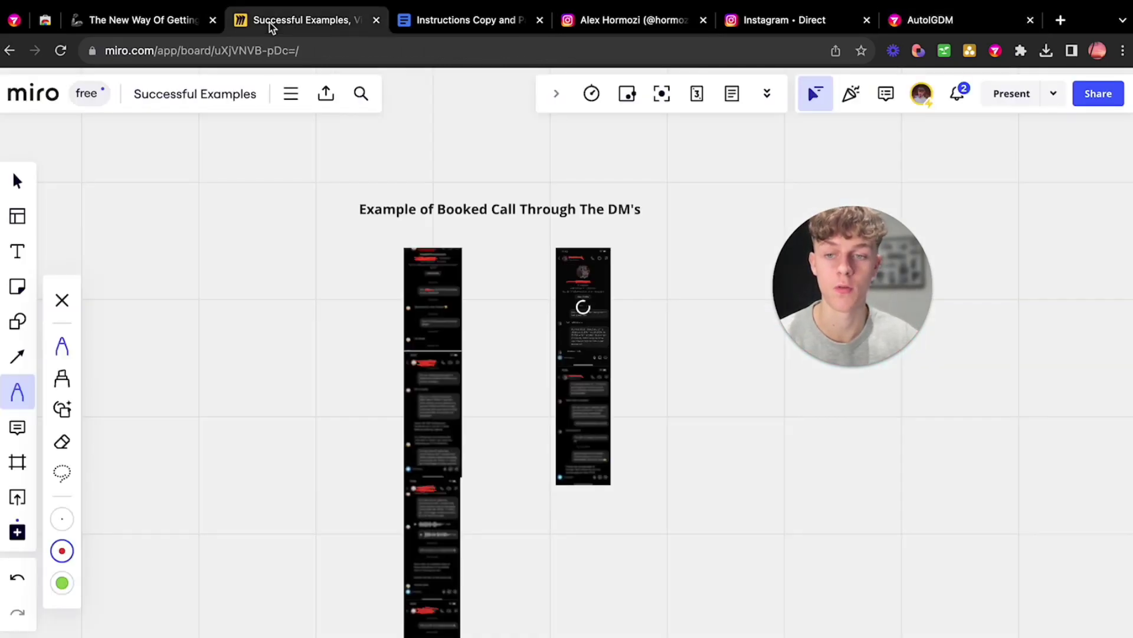
{"action": "left_click", "coordinate": [164, 27]}
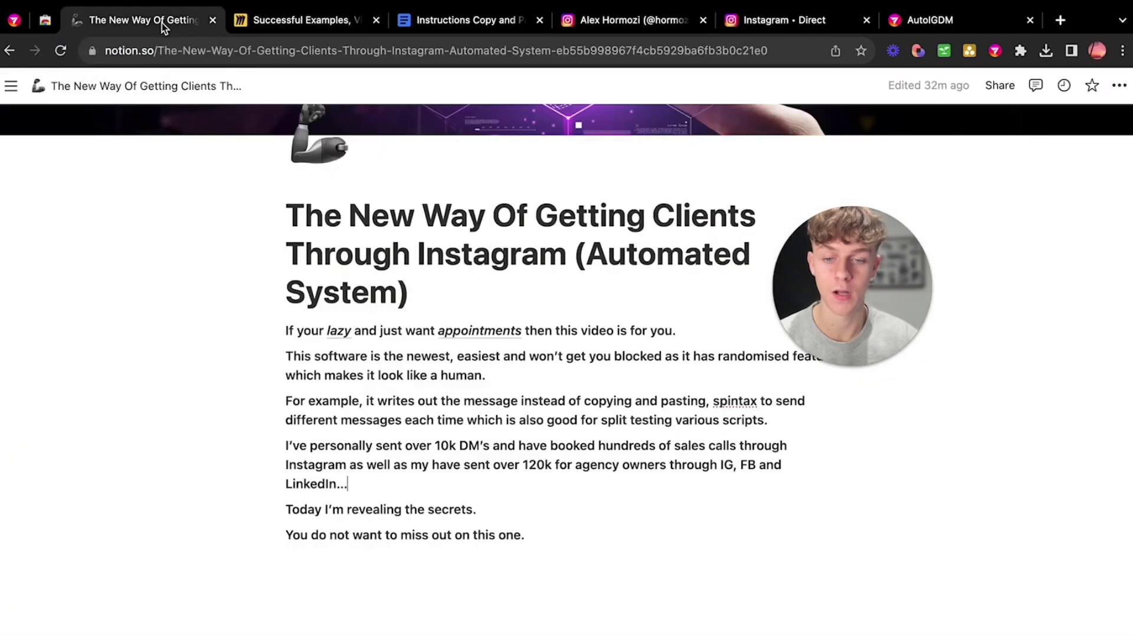
{"action": "left_click", "coordinate": [664, 26]}
{"action": "left_click", "coordinate": [930, 19]}
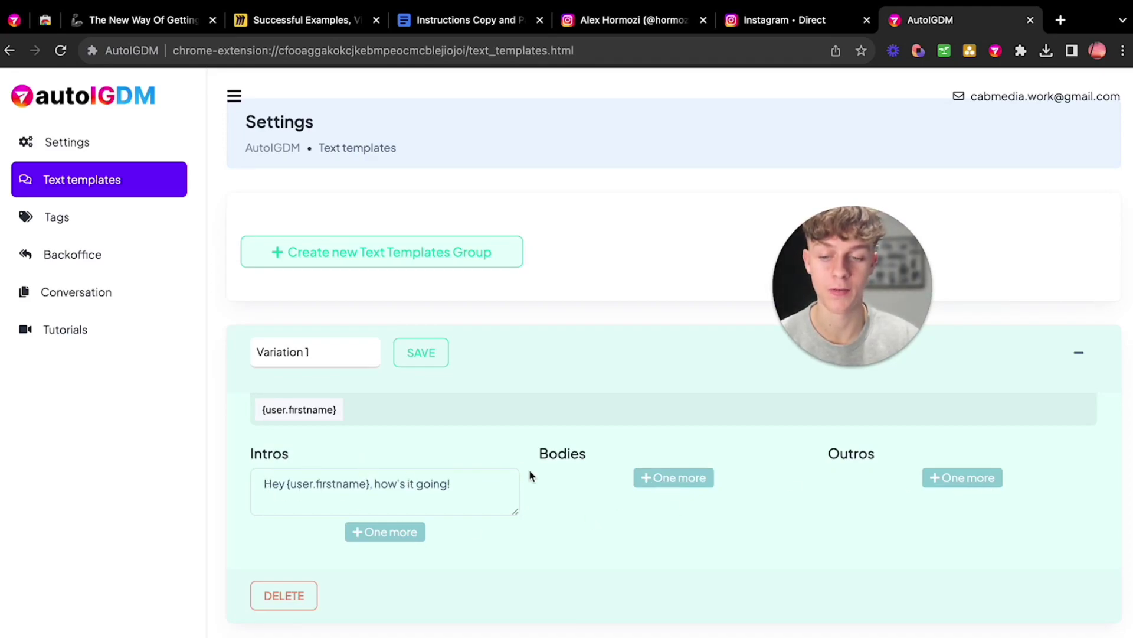
{"action": "left_click", "coordinate": [63, 221]}
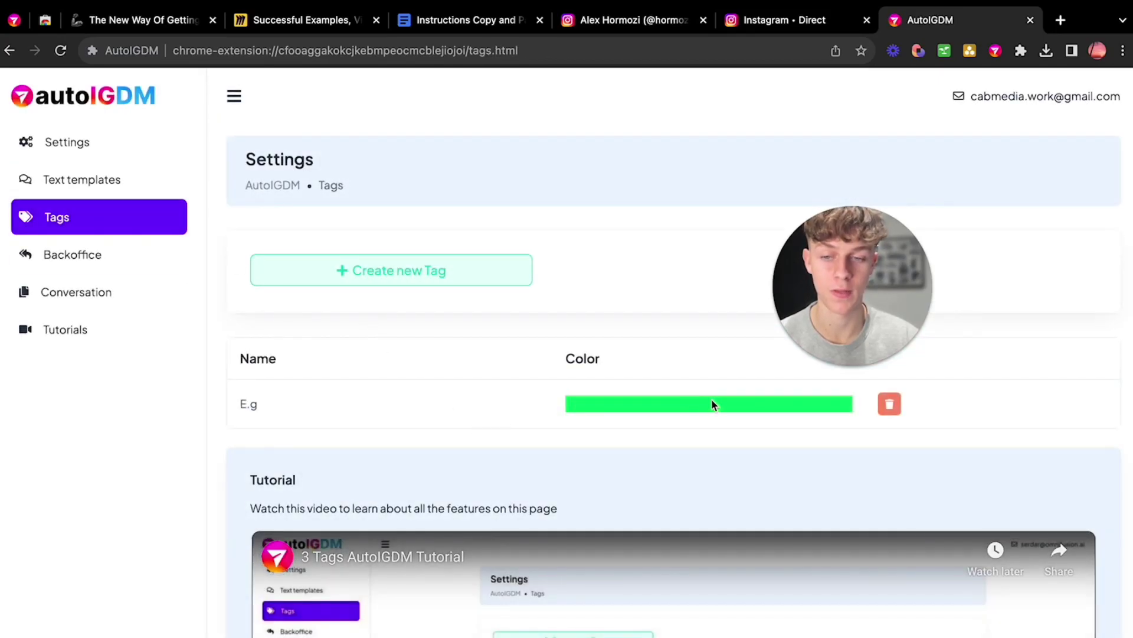
Start and cancel a new tag, view Conversation and Tutorials, then return to Settings.
{"action": "left_click", "coordinate": [418, 276]}
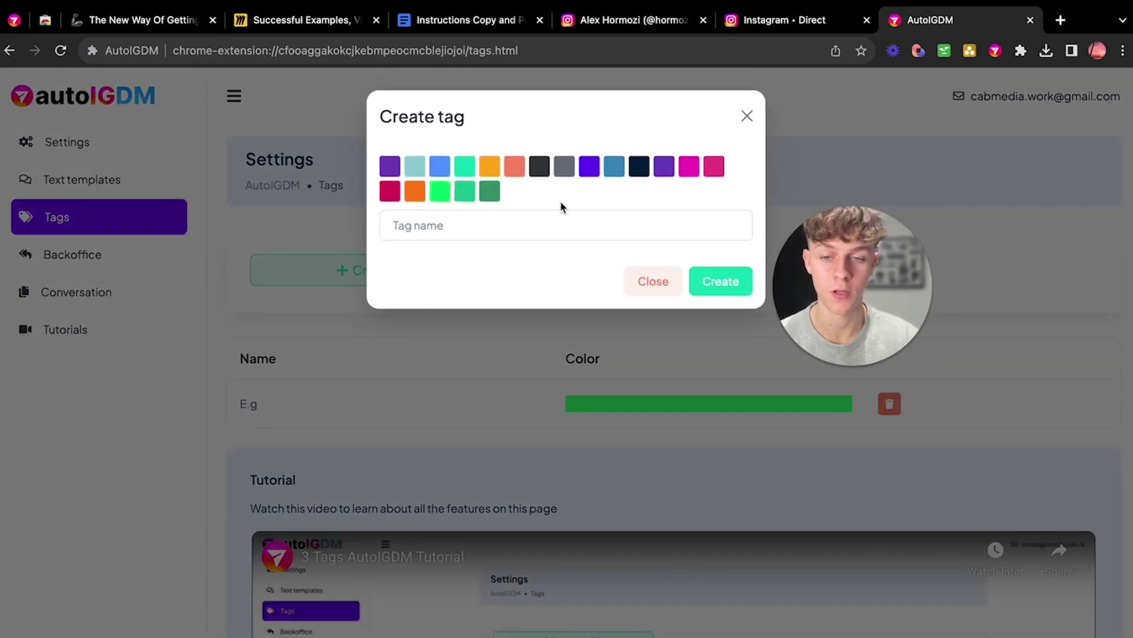
{"action": "left_click", "coordinate": [656, 282]}
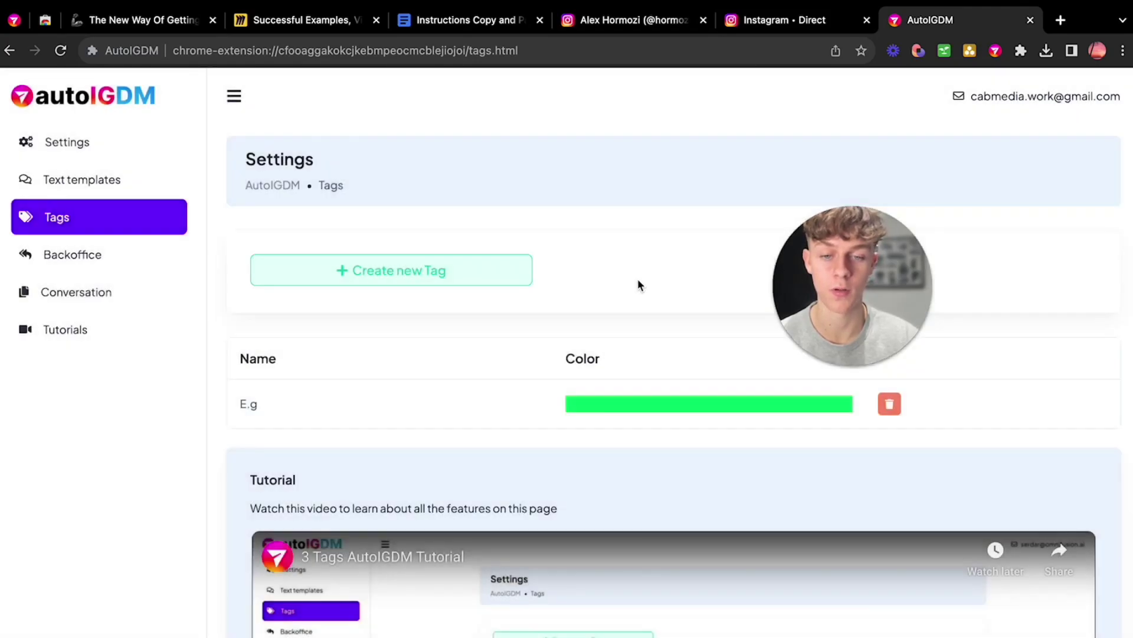
{"action": "left_click", "coordinate": [88, 300]}
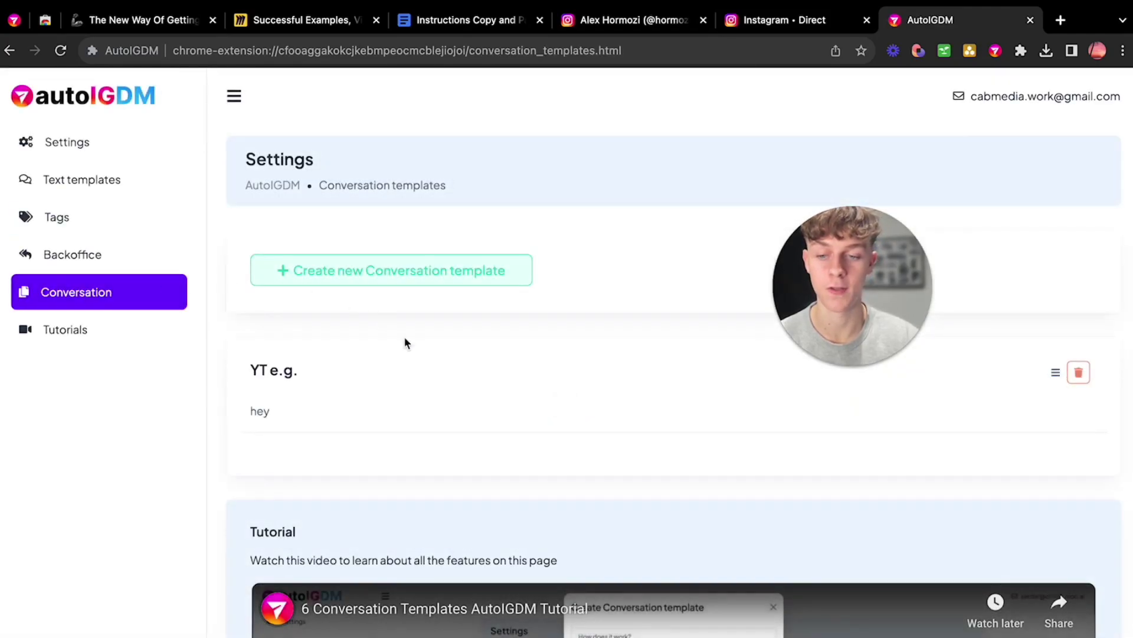
{"action": "scroll", "coordinate": [335, 454], "scroll_direction": "down", "scroll_amount": 3}
{"action": "left_click", "coordinate": [71, 335]}
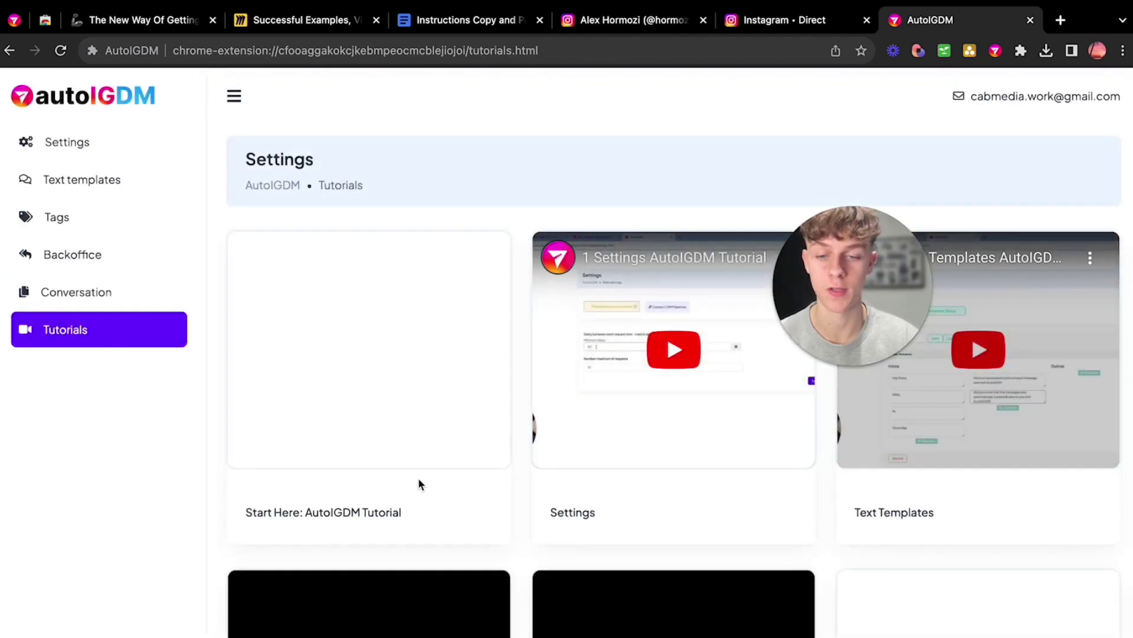
{"action": "scroll", "coordinate": [418, 481], "scroll_direction": "down", "scroll_amount": 3}
{"action": "scroll", "coordinate": [419, 484], "scroll_direction": "down", "scroll_amount": 3}
{"action": "scroll", "coordinate": [418, 483], "scroll_direction": "up", "scroll_amount": 5}
{"action": "scroll", "coordinate": [419, 484], "scroll_direction": "up", "scroll_amount": 2}
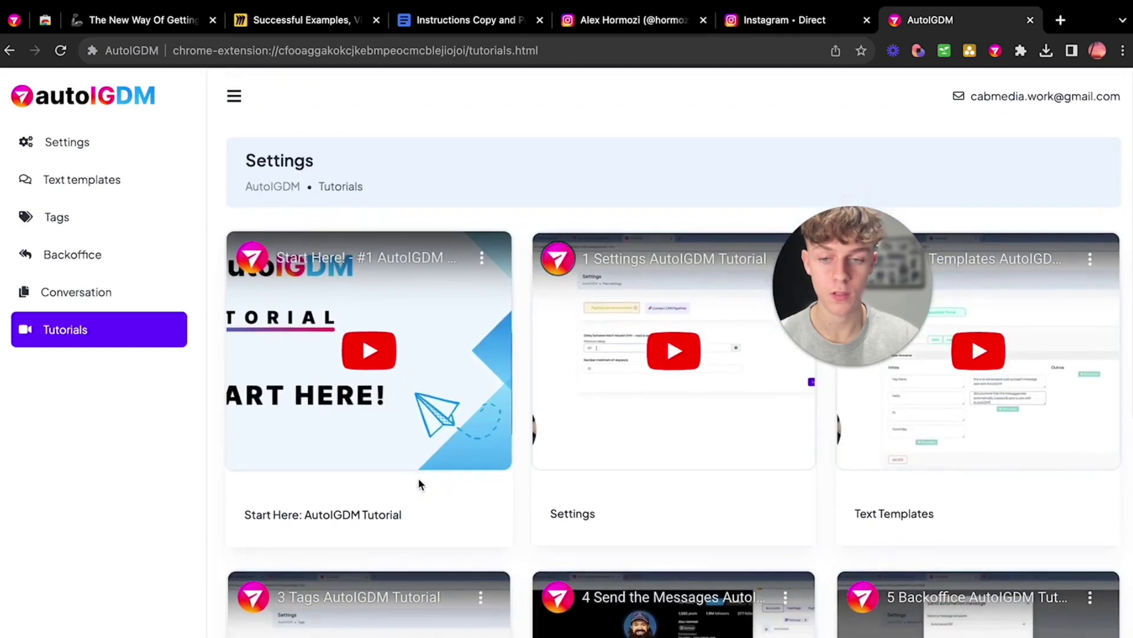
{"action": "left_click", "coordinate": [115, 149]}
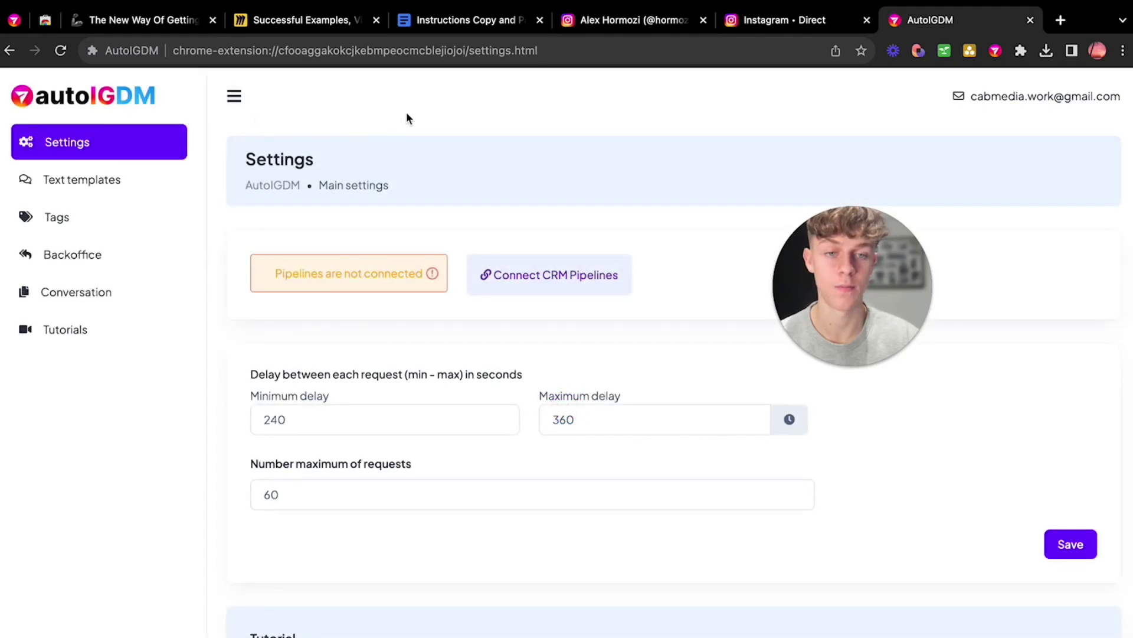
Check the how's-it-going greetings sent to fitness prospects in Instagram Direct, then close that tab.
{"action": "left_click", "coordinate": [794, 25]}
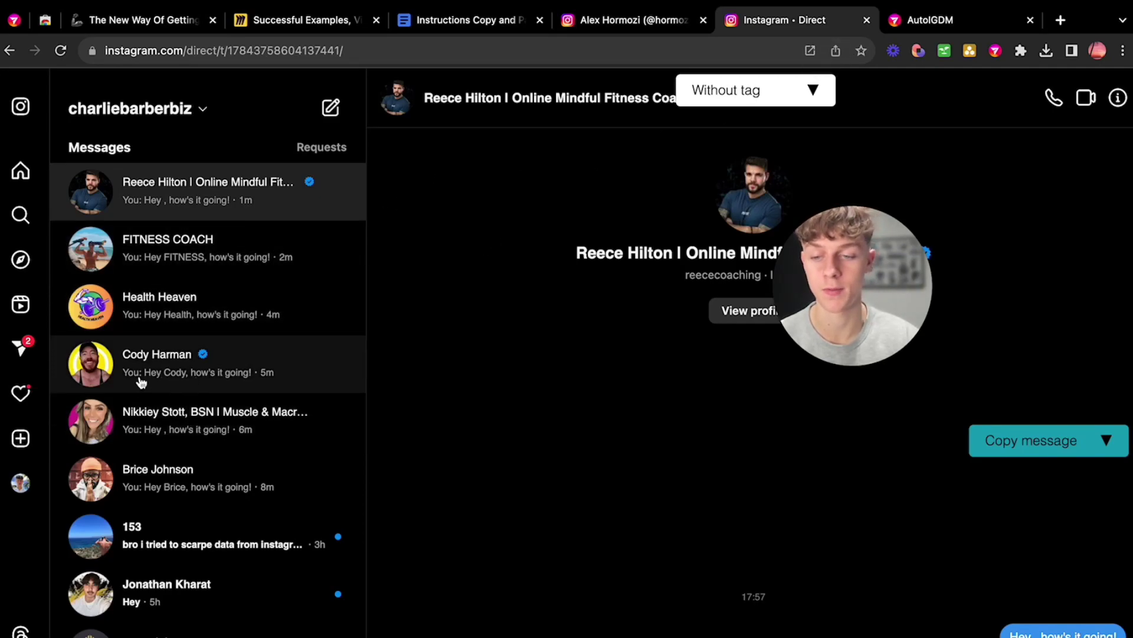
{"action": "left_click", "coordinate": [183, 488]}
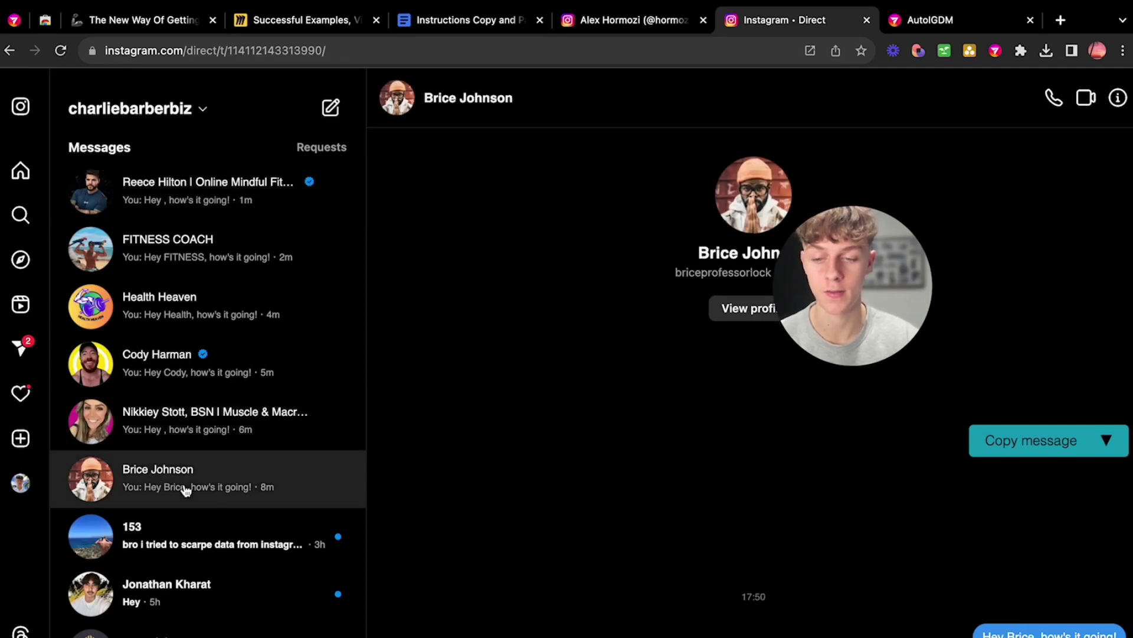
{"action": "left_click", "coordinate": [866, 19]}
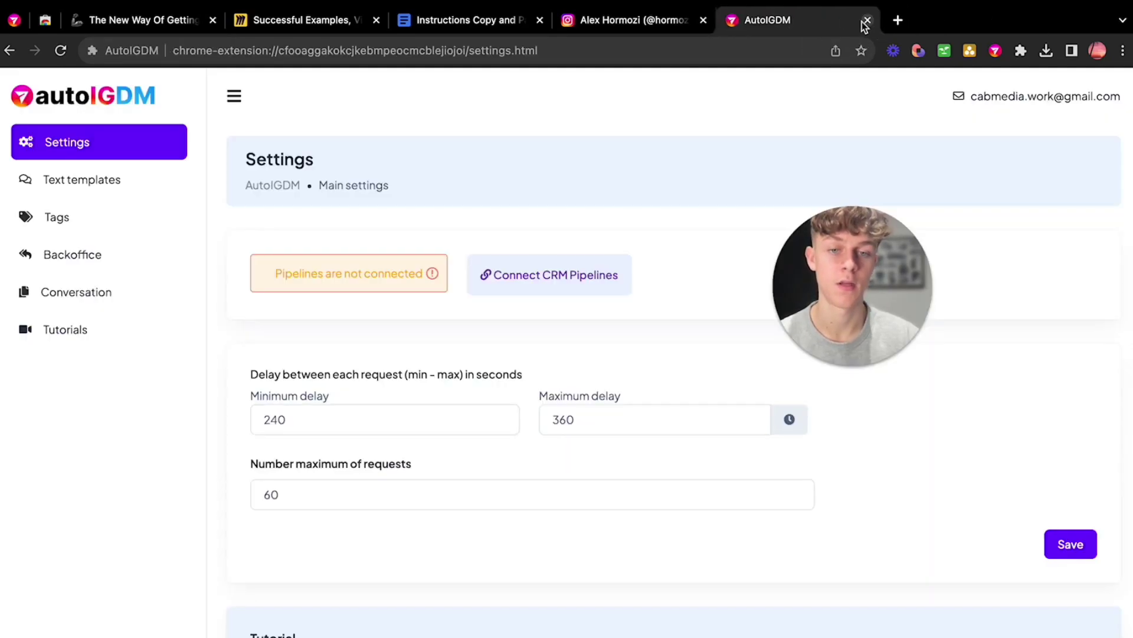
Close the Instagram profile tab and point out the 240 delay value in step 3 of the instructions.
{"action": "left_click", "coordinate": [703, 20]}
{"action": "left_click", "coordinate": [482, 22]}
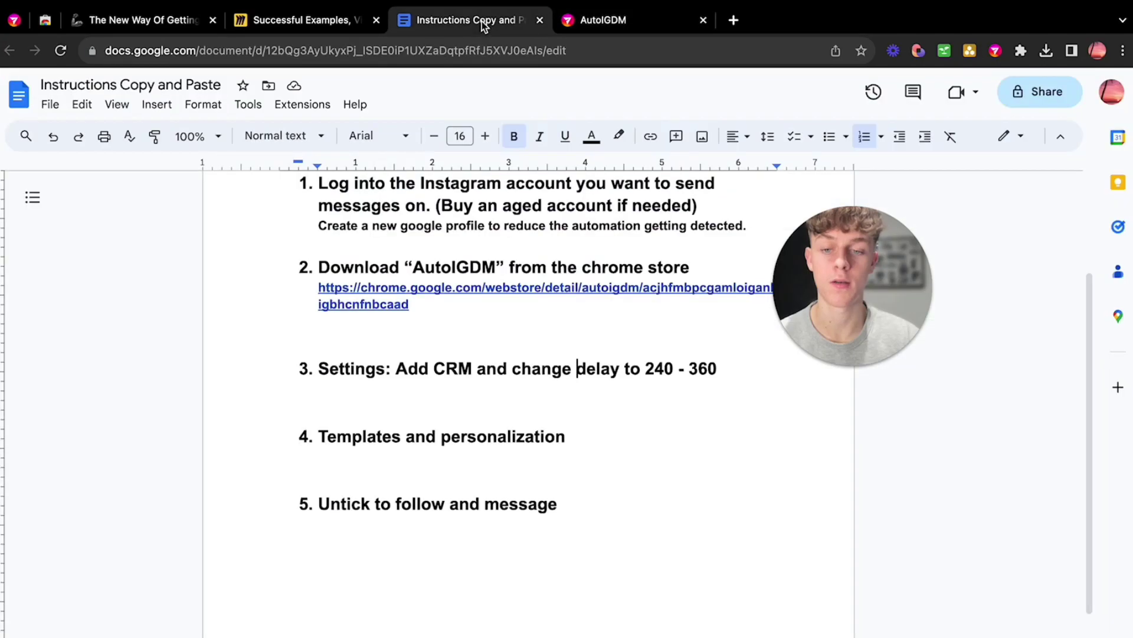
{"action": "scroll", "coordinate": [396, 390], "scroll_direction": "down", "scroll_amount": 1}
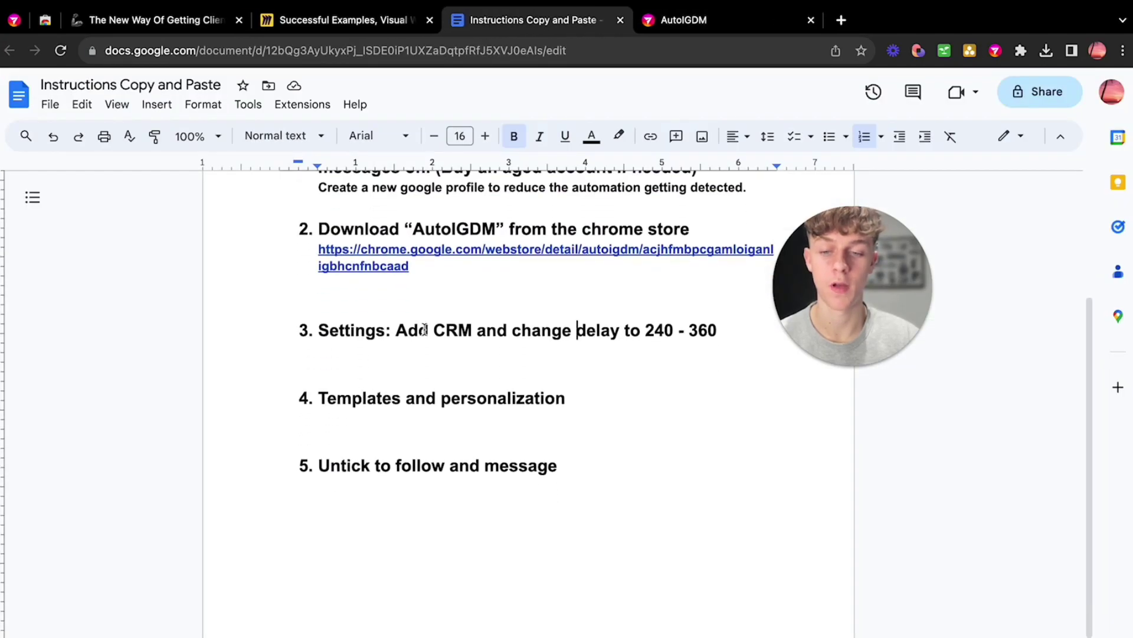
{"action": "left_click_drag", "start_coordinate": [418, 331], "coordinate": [676, 330]}
{"action": "left_click", "coordinate": [646, 329]}
{"action": "left_click", "coordinate": [675, 330]}
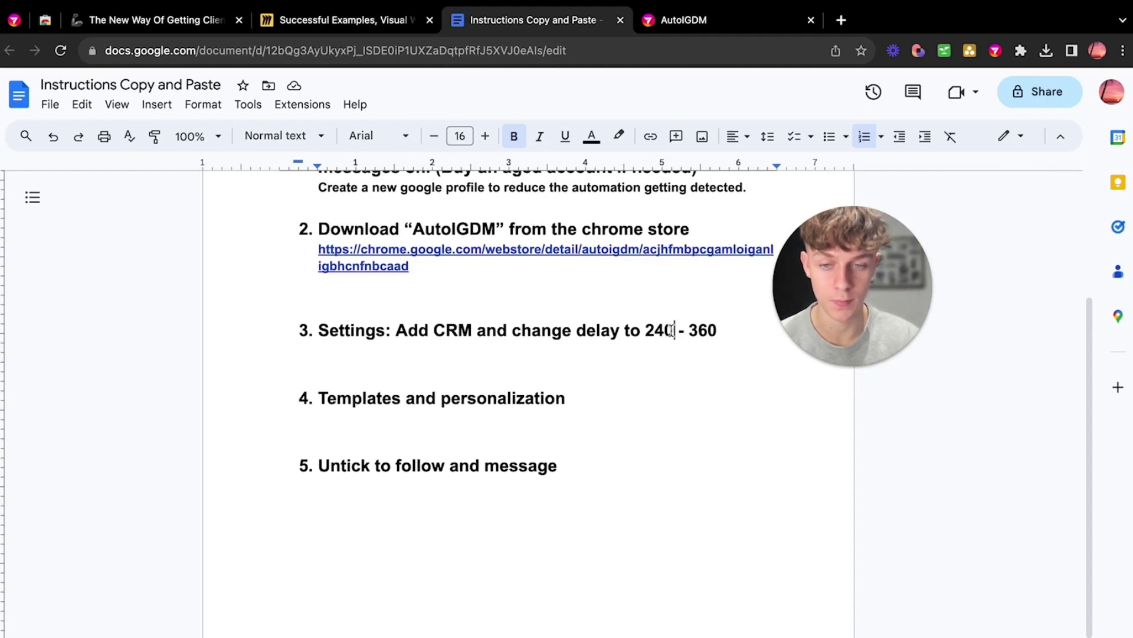
{"action": "scroll", "coordinate": [567, 319], "scroll_direction": "up", "scroll_amount": 2}
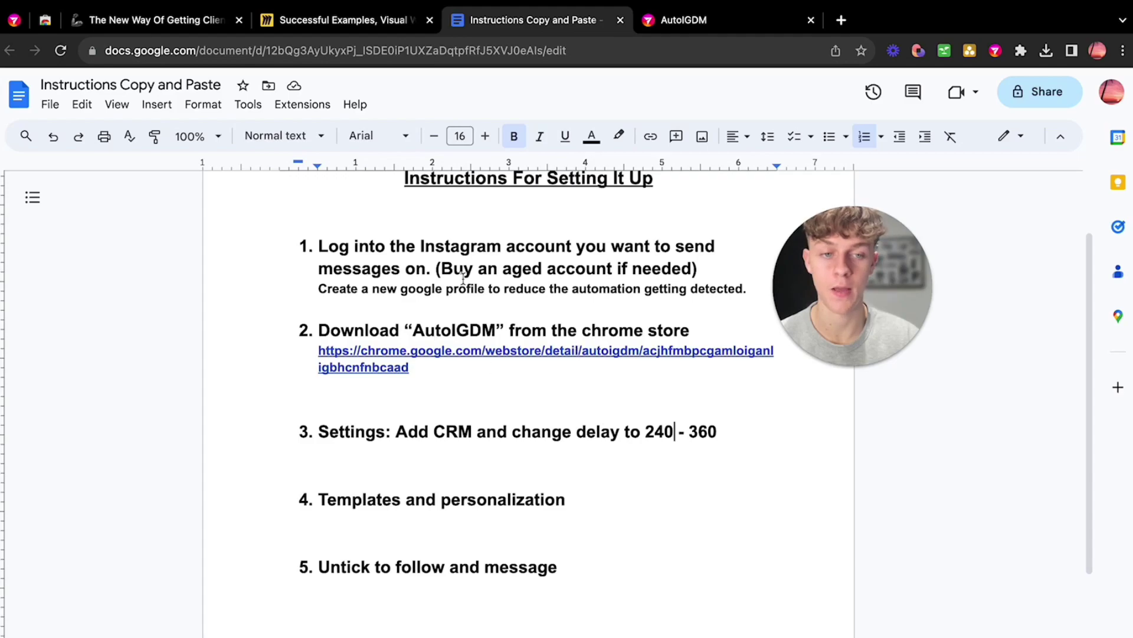
Highlight the extension name in step 2 and the untick-follow note in step 5.
{"action": "left_click_drag", "start_coordinate": [410, 329], "coordinate": [506, 329]}
{"action": "left_click", "coordinate": [507, 329]}
{"action": "scroll", "coordinate": [505, 330], "scroll_direction": "down", "scroll_amount": 1}
{"action": "scroll", "coordinate": [443, 373], "scroll_direction": "down", "scroll_amount": 1}
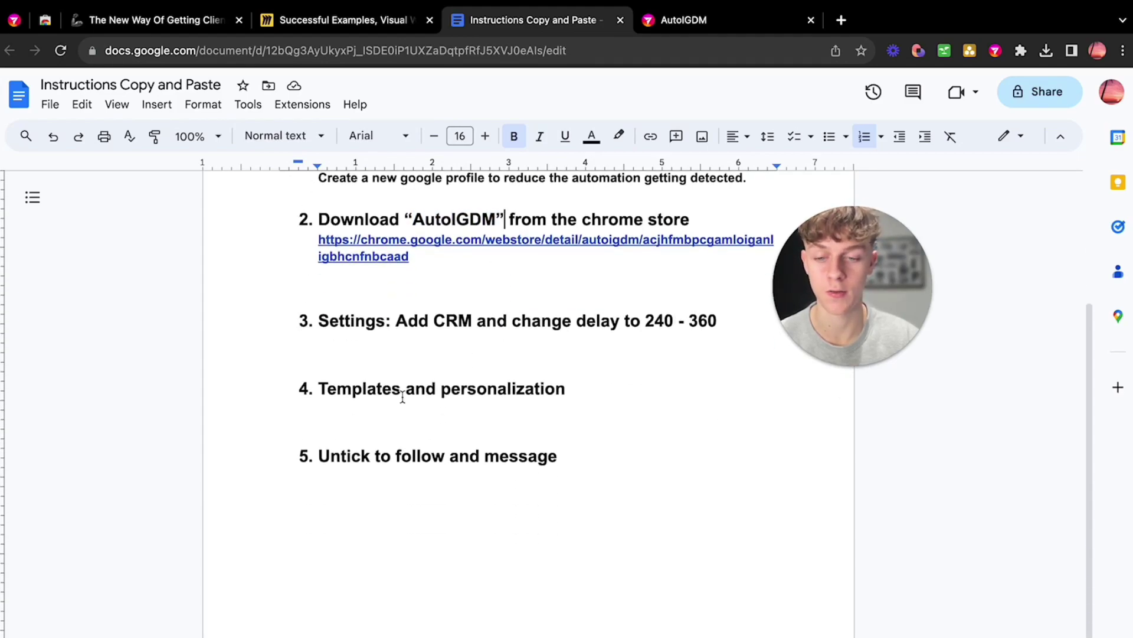
{"action": "left_click_drag", "start_coordinate": [320, 456], "coordinate": [537, 456]}
{"action": "left_click", "coordinate": [537, 456]}
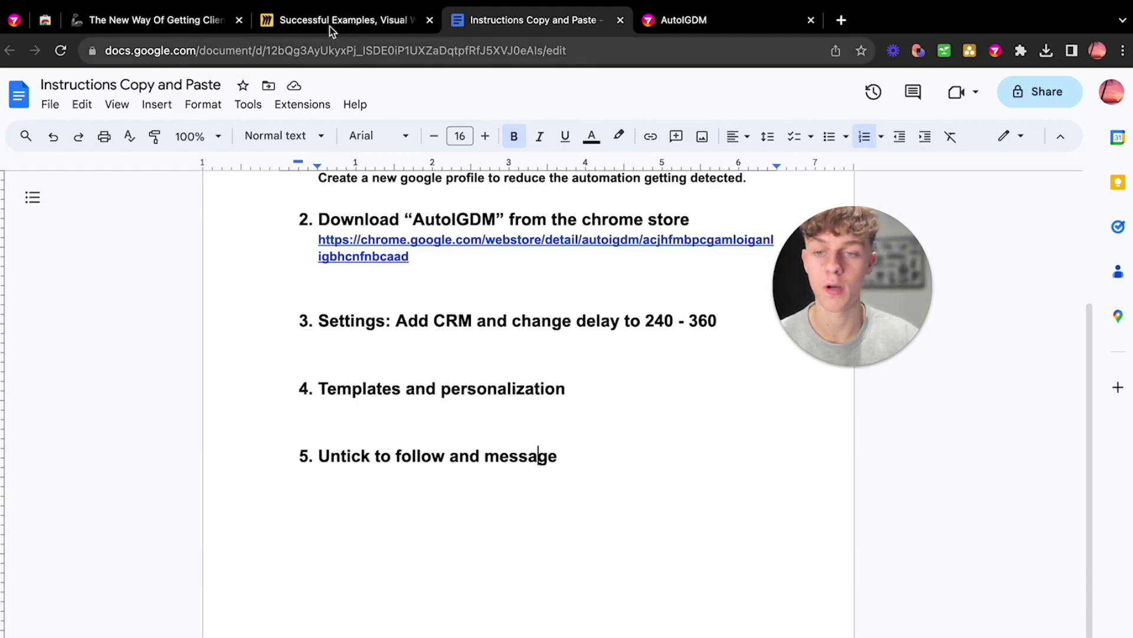
Open the Successful Examples Miro board with the coach's DM screenshot and dismiss the pen settings.
{"action": "left_click", "coordinate": [176, 22]}
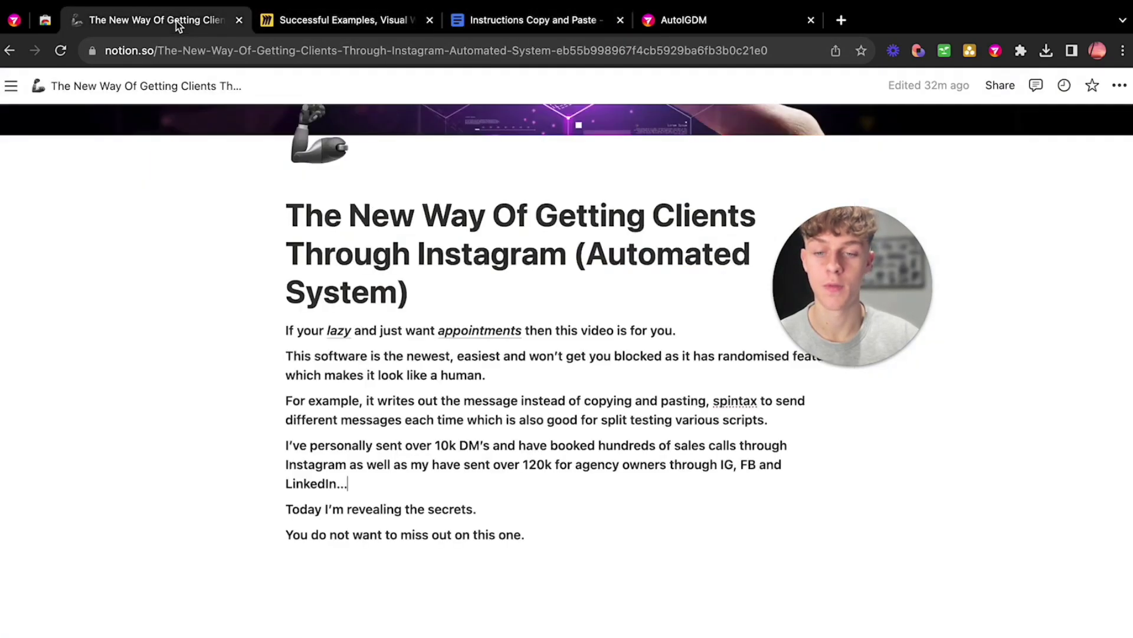
{"action": "left_click", "coordinate": [330, 19]}
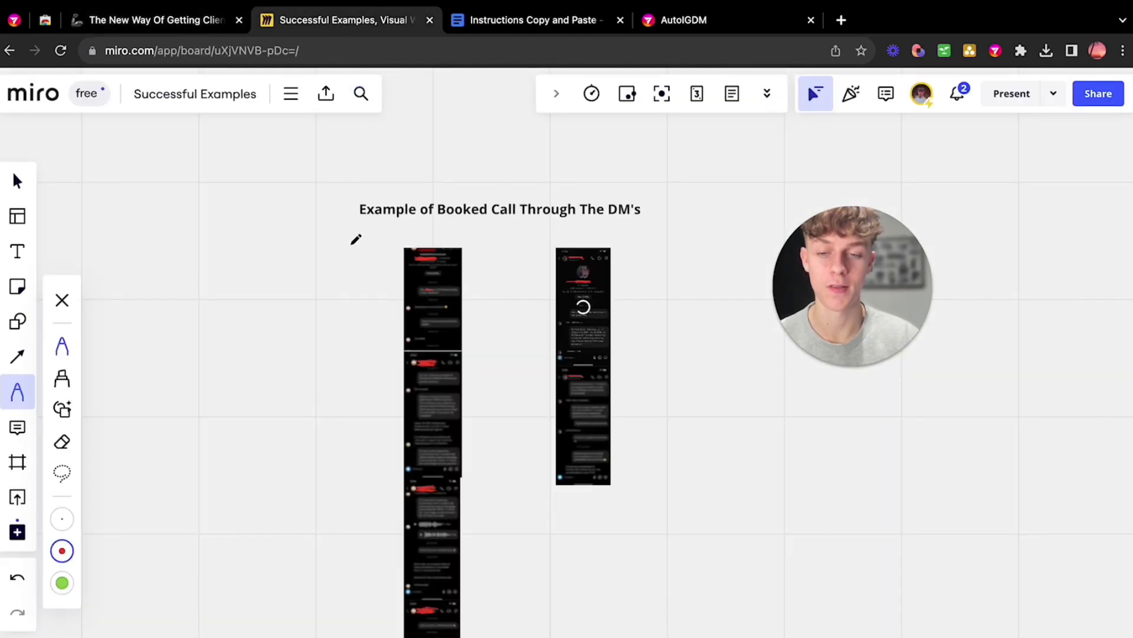
{"action": "scroll", "coordinate": [356, 239], "scroll_direction": "up", "scroll_amount": 5}
{"action": "scroll", "coordinate": [356, 239], "scroll_direction": "up", "scroll_amount": 5}
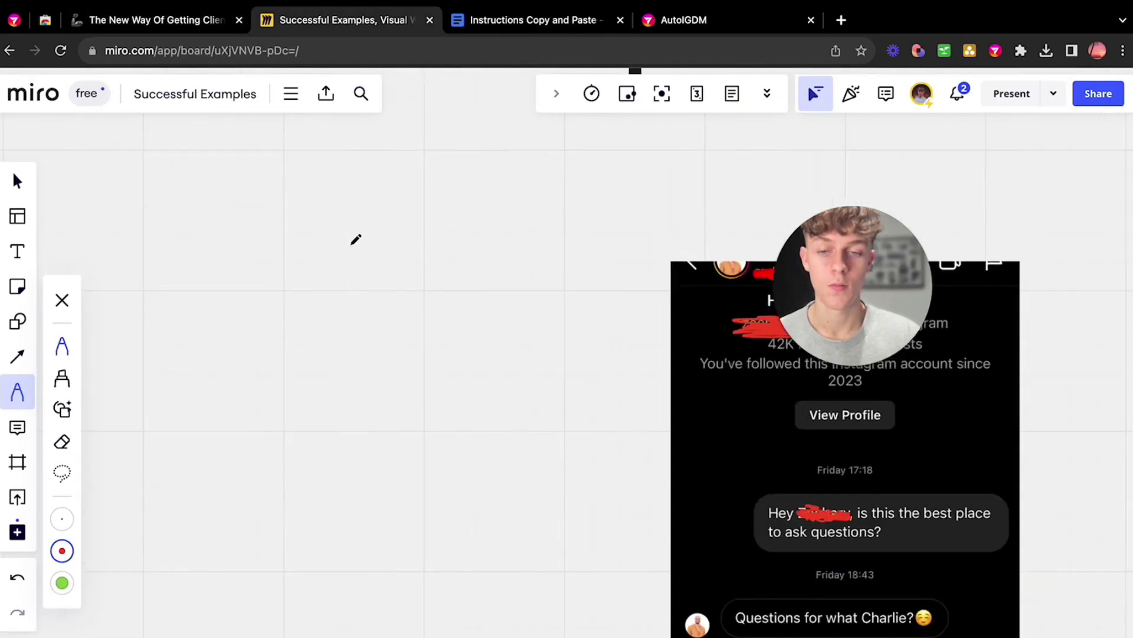
{"action": "scroll", "coordinate": [356, 239], "scroll_direction": "up", "scroll_amount": 5}
{"action": "scroll", "coordinate": [356, 239], "scroll_direction": "right", "scroll_amount": 5}
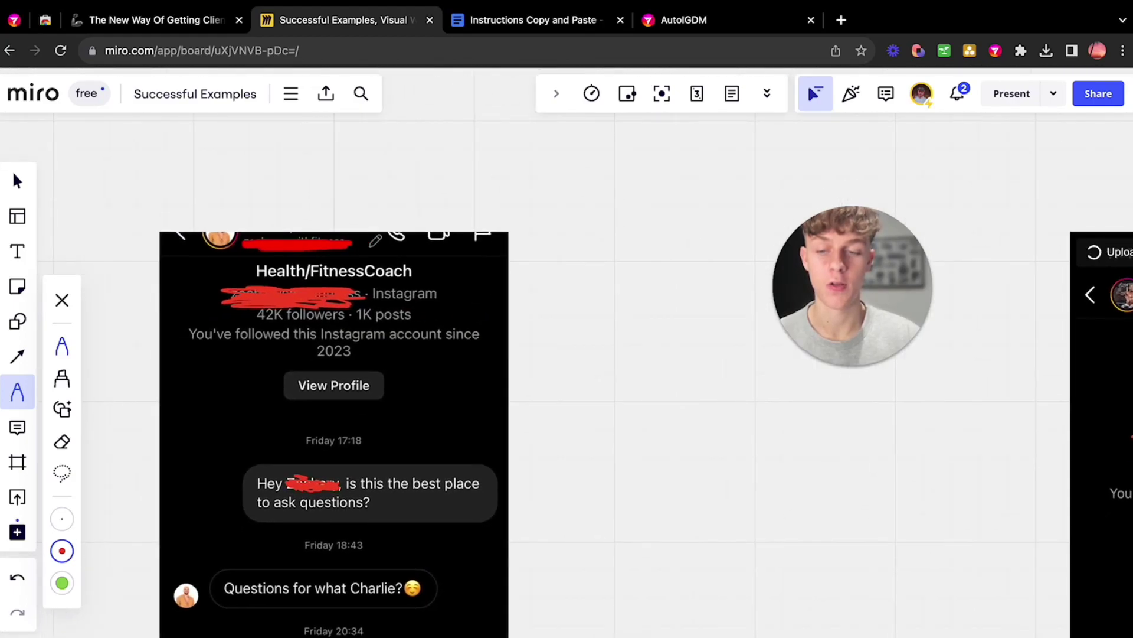
{"action": "scroll", "coordinate": [564, 313], "scroll_direction": "down", "scroll_amount": 2}
{"action": "scroll", "coordinate": [564, 314], "scroll_direction": "left", "scroll_amount": 1}
{"action": "scroll", "coordinate": [564, 314], "scroll_direction": "left", "scroll_amount": 2}
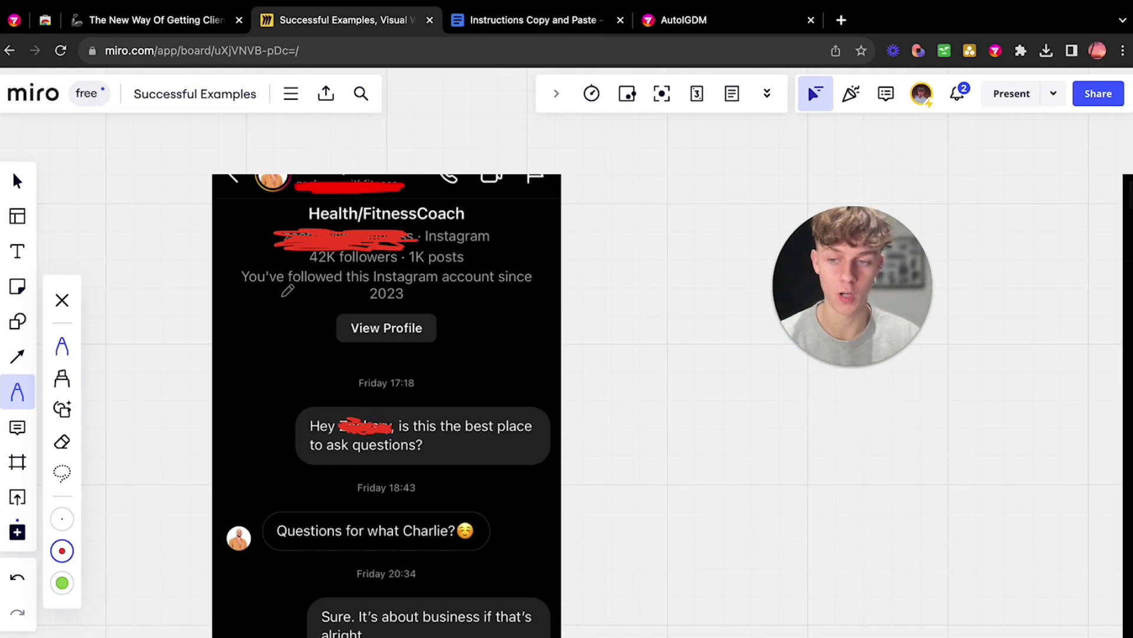
{"action": "left_click", "coordinate": [62, 301]}
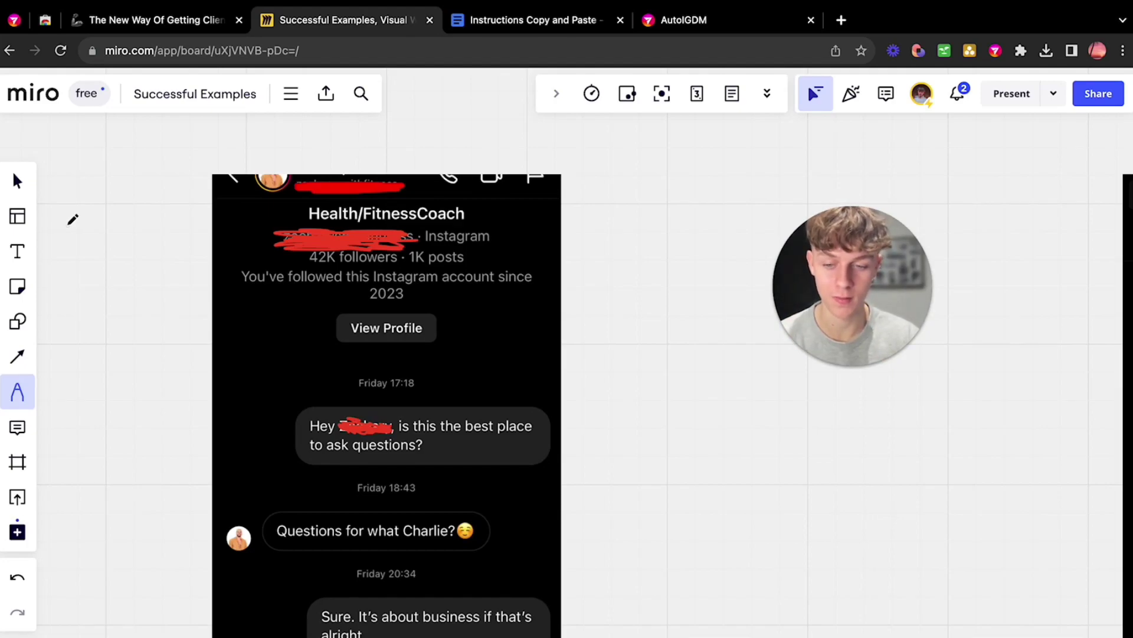
{"action": "scroll", "coordinate": [73, 220], "scroll_direction": "left", "scroll_amount": 2}
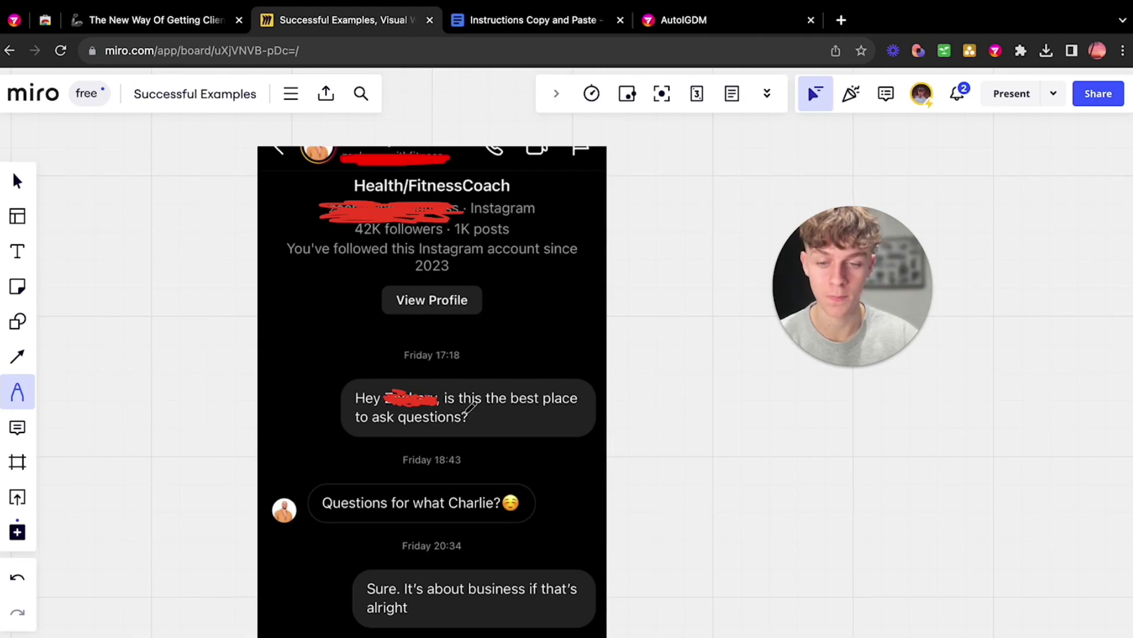
Underline the opening question, the 'Go ahead' reply and the content-strategy pitch in red.
{"action": "left_click_drag", "start_coordinate": [481, 407], "coordinate": [577, 408]}
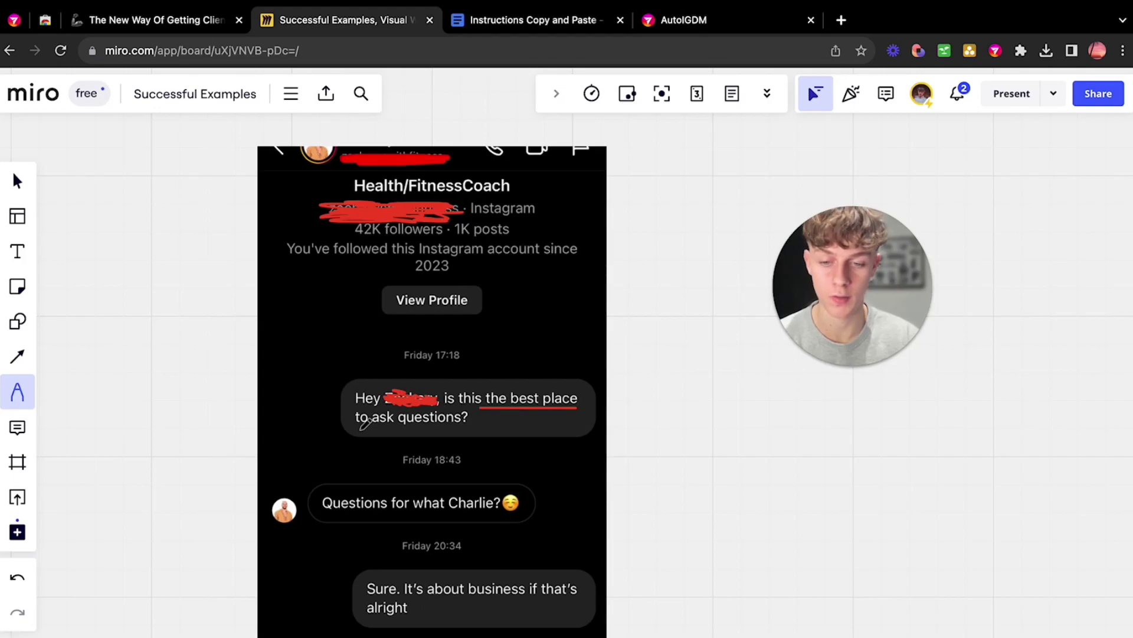
{"action": "left_click_drag", "start_coordinate": [351, 428], "coordinate": [479, 430]}
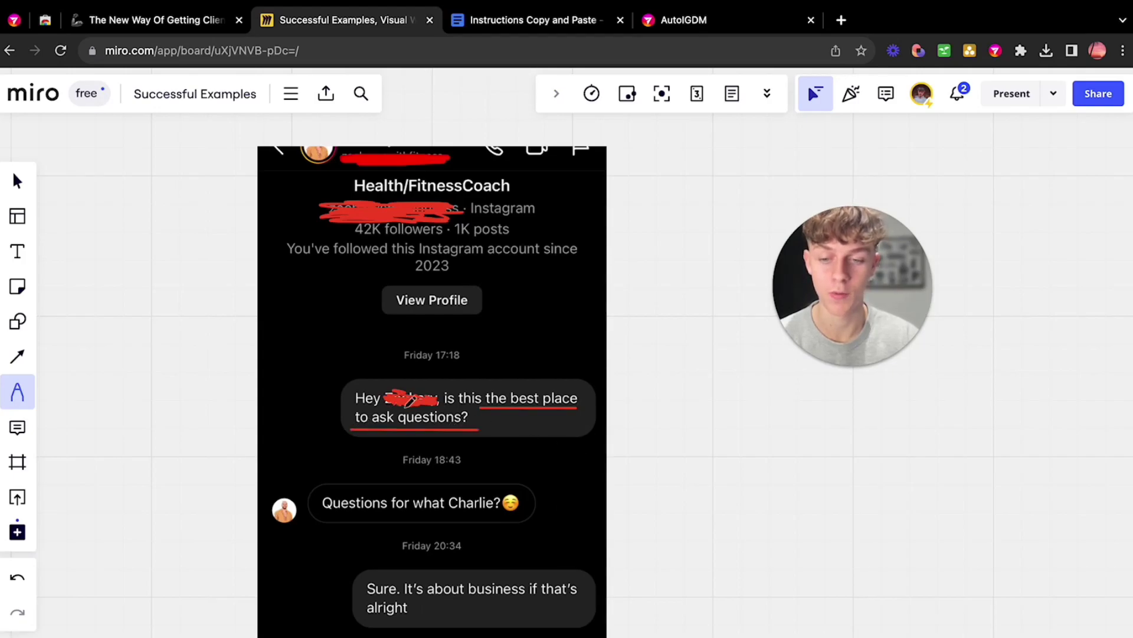
{"action": "scroll", "coordinate": [556, 432], "scroll_direction": "down", "scroll_amount": 3}
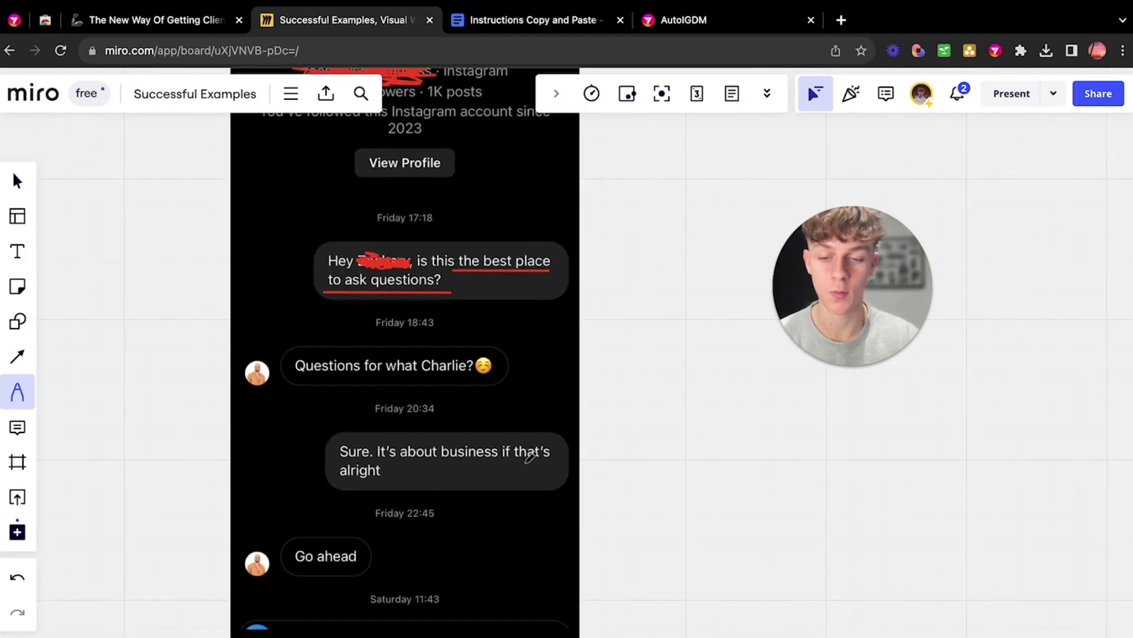
{"action": "scroll", "coordinate": [529, 455], "scroll_direction": "down", "scroll_amount": 2}
{"action": "scroll", "coordinate": [455, 480], "scroll_direction": "down", "scroll_amount": 1}
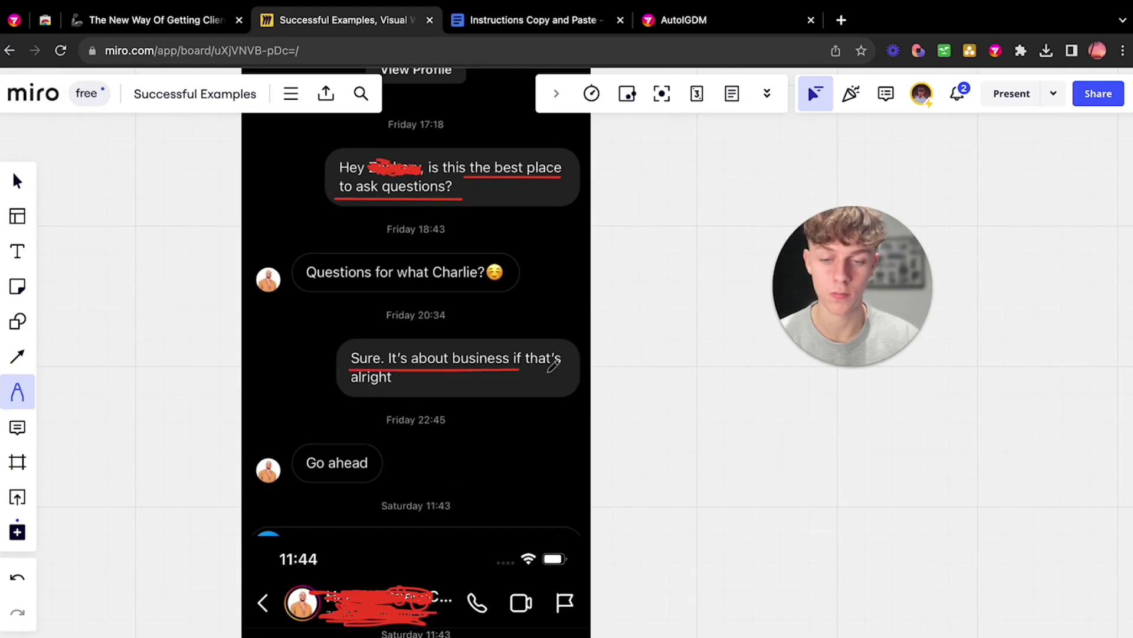
{"action": "left_click_drag", "start_coordinate": [352, 367], "coordinate": [572, 374]}
{"action": "left_click_drag", "start_coordinate": [332, 387], "coordinate": [435, 386]}
{"action": "scroll", "coordinate": [432, 387], "scroll_direction": "down", "scroll_amount": 3}
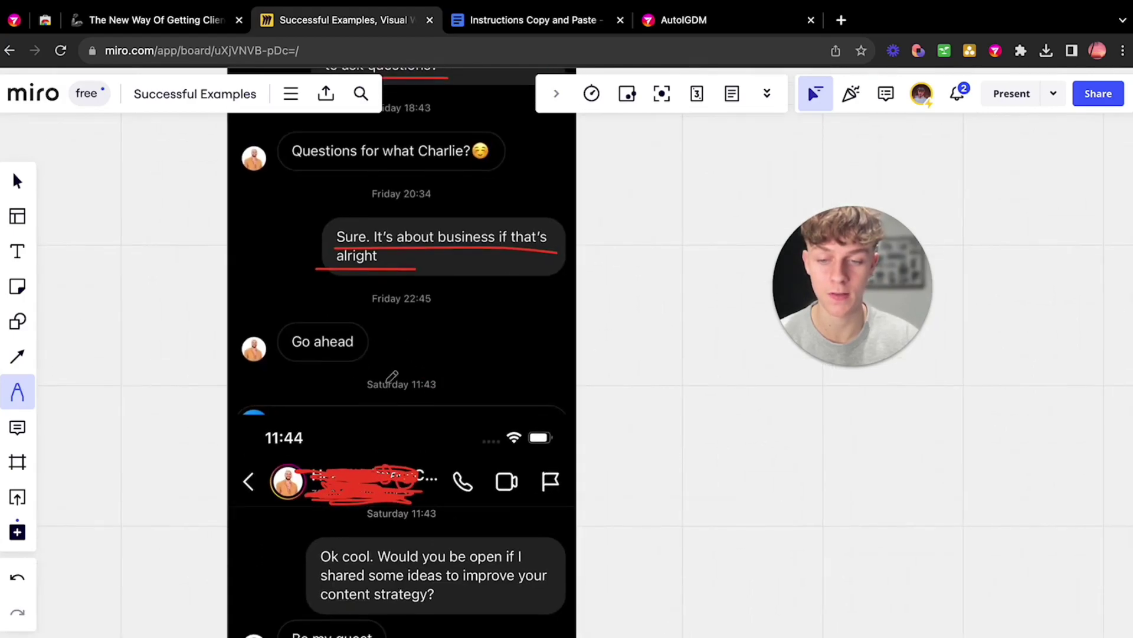
{"action": "left_click_drag", "start_coordinate": [278, 358], "coordinate": [433, 359]}
{"action": "scroll", "coordinate": [554, 360], "scroll_direction": "down", "scroll_amount": 2}
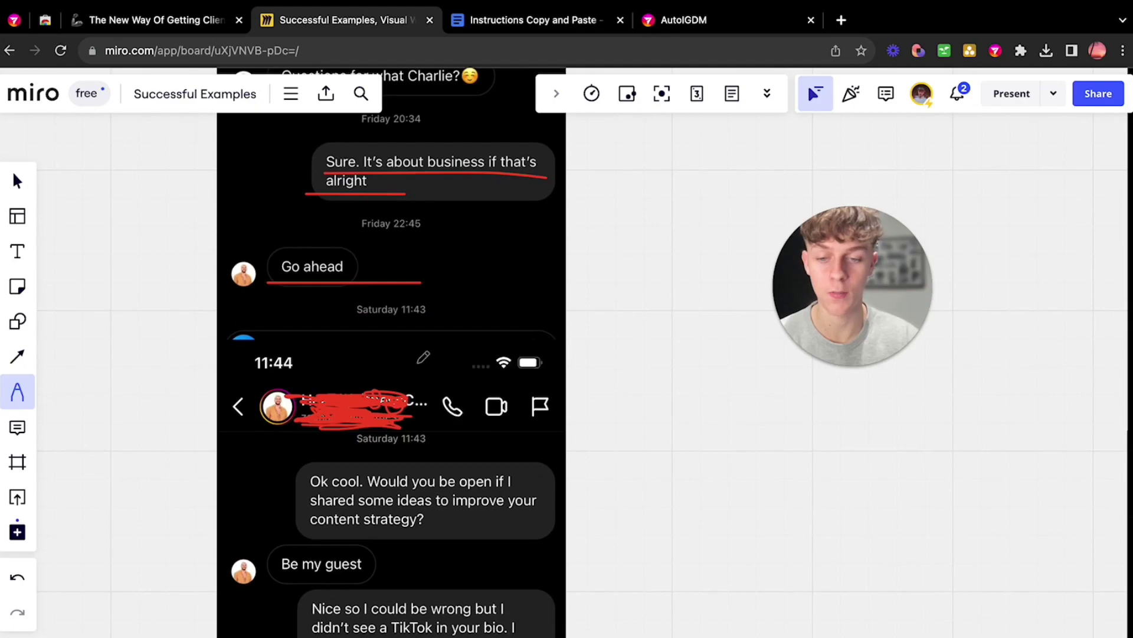
{"action": "scroll", "coordinate": [528, 301], "scroll_direction": "up", "scroll_amount": 3}
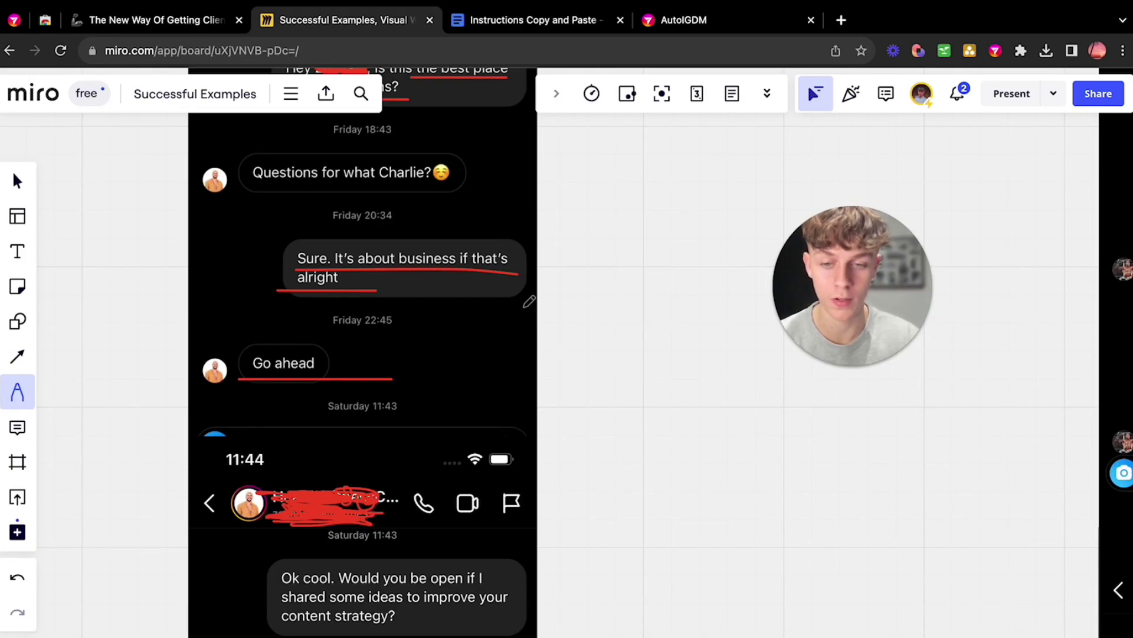
{"action": "scroll", "coordinate": [592, 351], "scroll_direction": "down", "scroll_amount": 5}
{"action": "scroll", "coordinate": [593, 352], "scroll_direction": "down", "scroll_amount": 1}
{"action": "scroll", "coordinate": [593, 352], "scroll_direction": "down", "scroll_amount": 4}
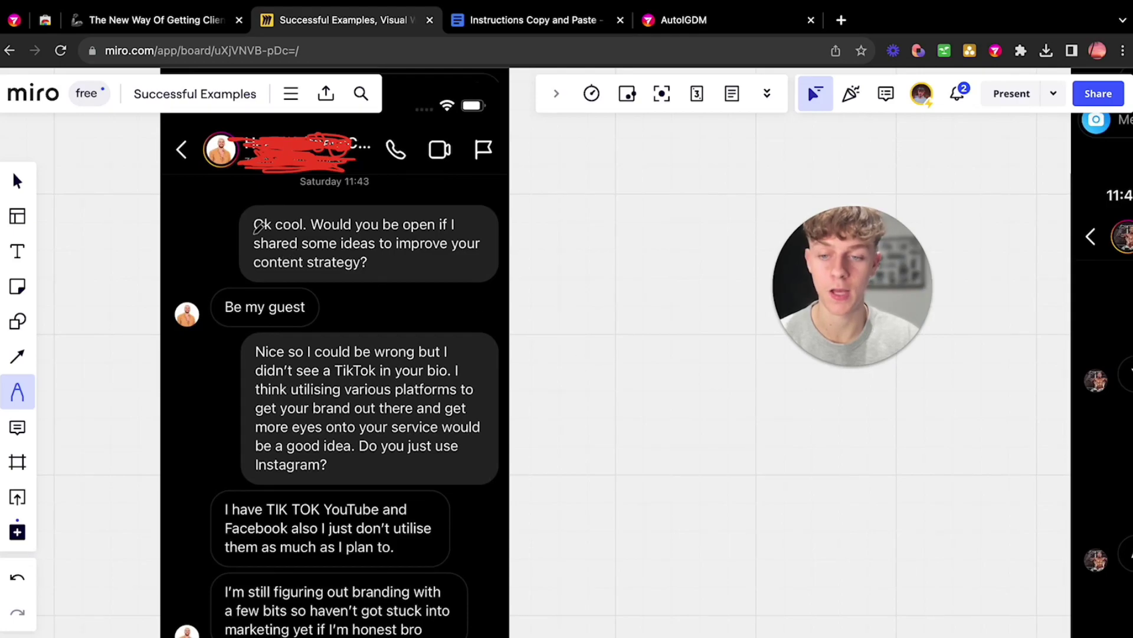
{"action": "scroll", "coordinate": [257, 226], "scroll_direction": "left", "scroll_amount": 2}
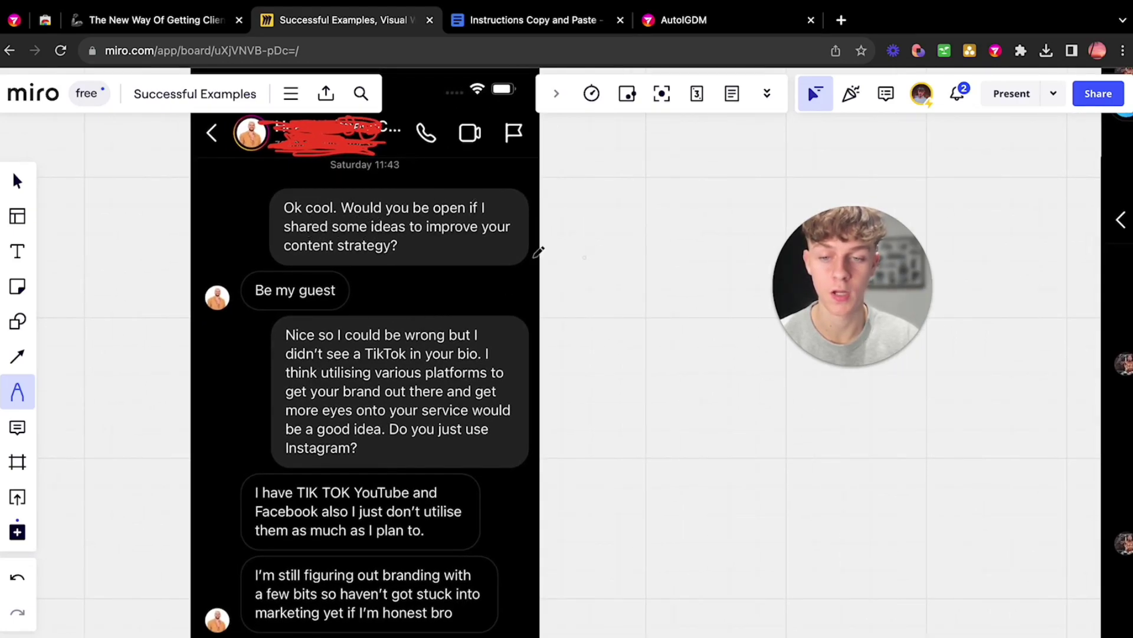
{"action": "left_click_drag", "start_coordinate": [273, 257], "coordinate": [426, 255]}
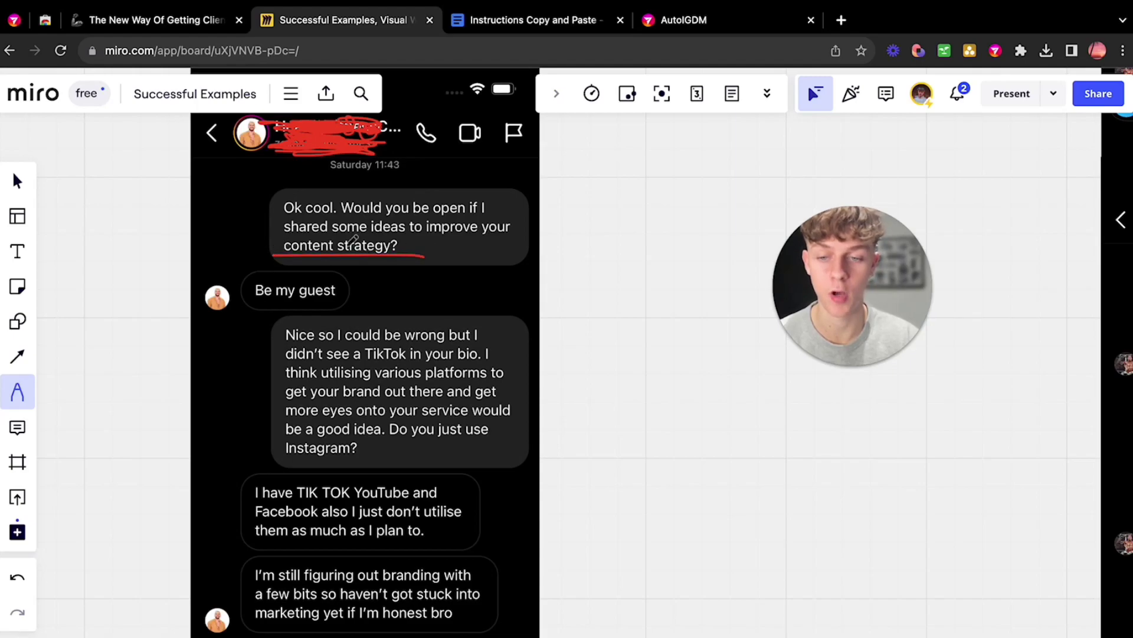
{"action": "left_click_drag", "start_coordinate": [277, 229], "coordinate": [510, 228]}
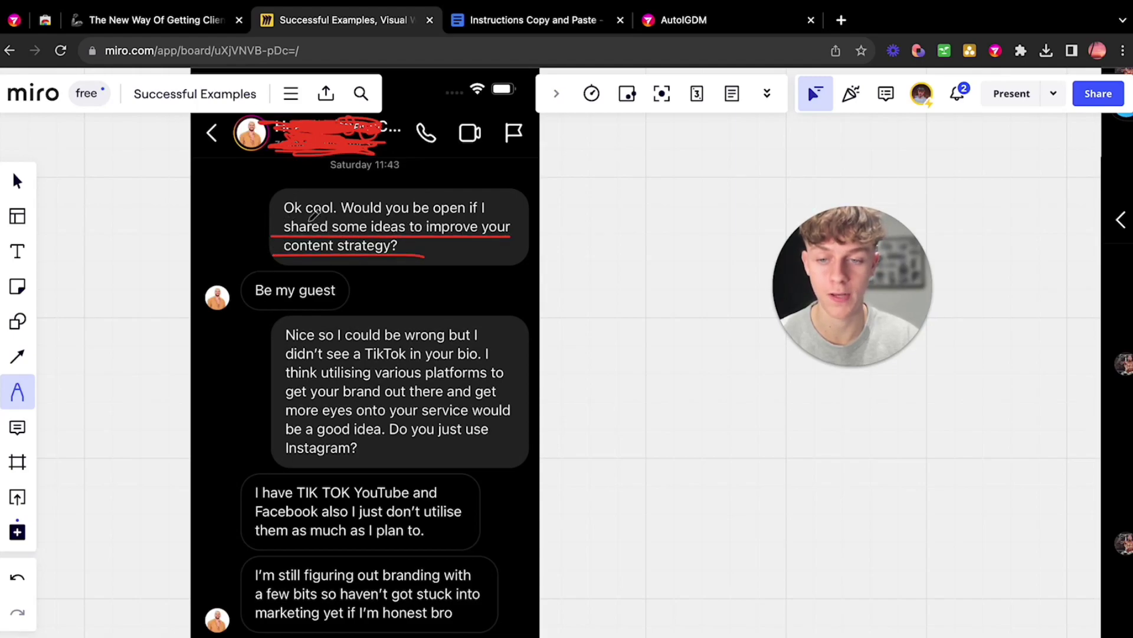
{"action": "left_click_drag", "start_coordinate": [276, 217], "coordinate": [518, 216]}
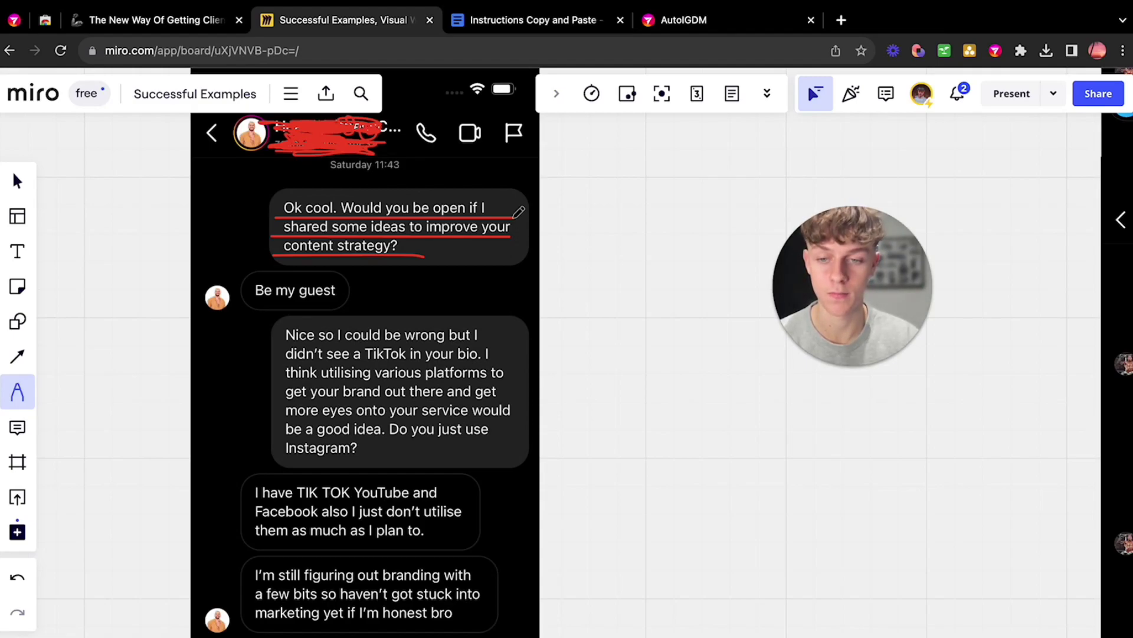
{"action": "scroll", "coordinate": [340, 251], "scroll_direction": "down", "scroll_amount": 1}
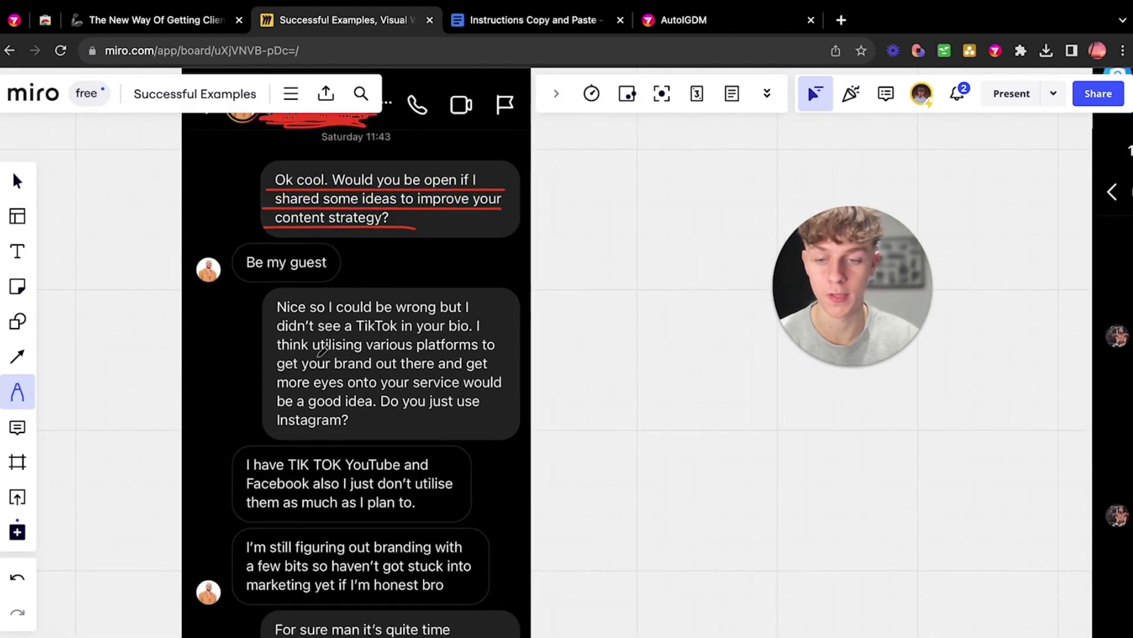
{"action": "scroll", "coordinate": [328, 345], "scroll_direction": "down", "scroll_amount": 2}
{"action": "scroll", "coordinate": [440, 317], "scroll_direction": "down", "scroll_amount": 2}
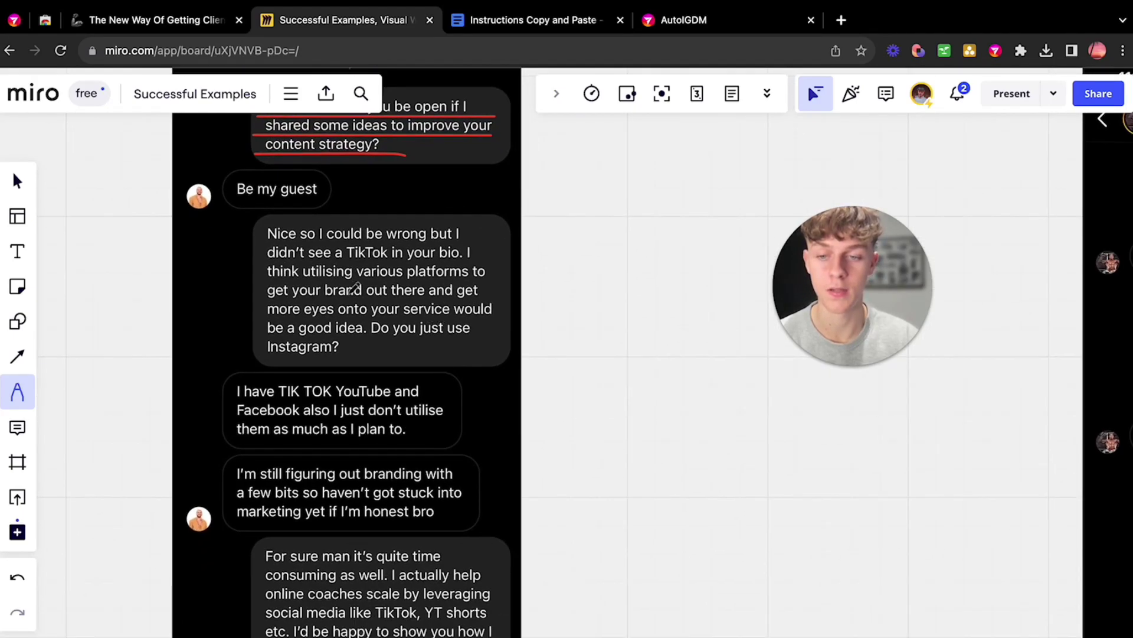
{"action": "scroll", "coordinate": [485, 317], "scroll_direction": "down", "scroll_amount": 3}
{"action": "scroll", "coordinate": [411, 411], "scroll_direction": "down", "scroll_amount": 2}
{"action": "scroll", "coordinate": [410, 411], "scroll_direction": "down", "scroll_amount": 4}
{"action": "scroll", "coordinate": [410, 411], "scroll_direction": "down", "scroll_amount": 4}
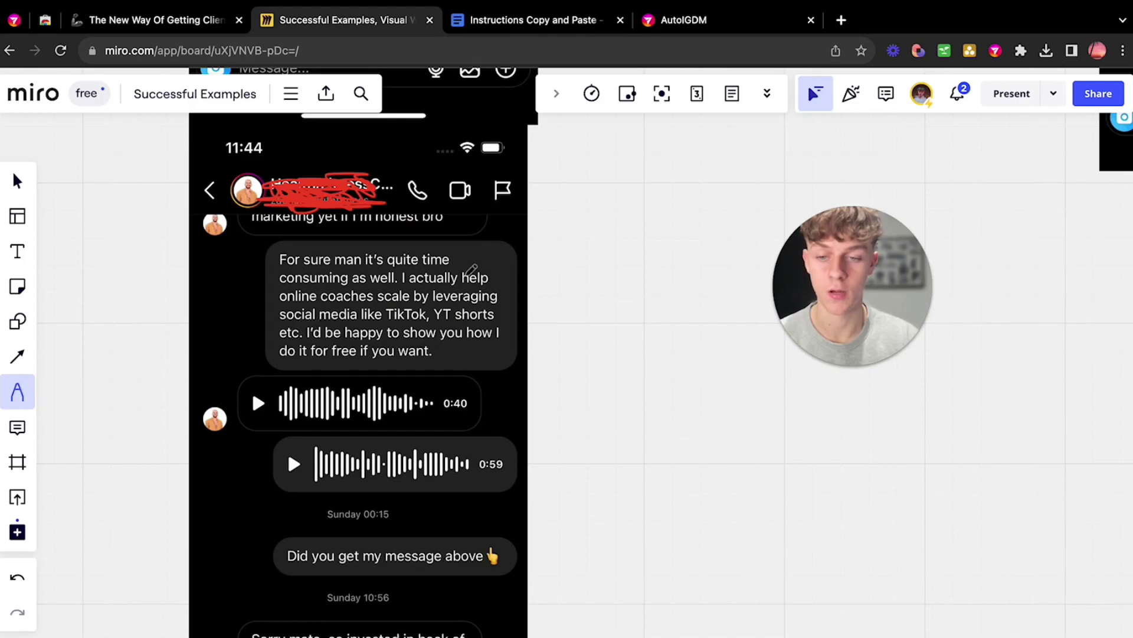
{"action": "scroll", "coordinate": [329, 347], "scroll_direction": "down", "scroll_amount": 3}
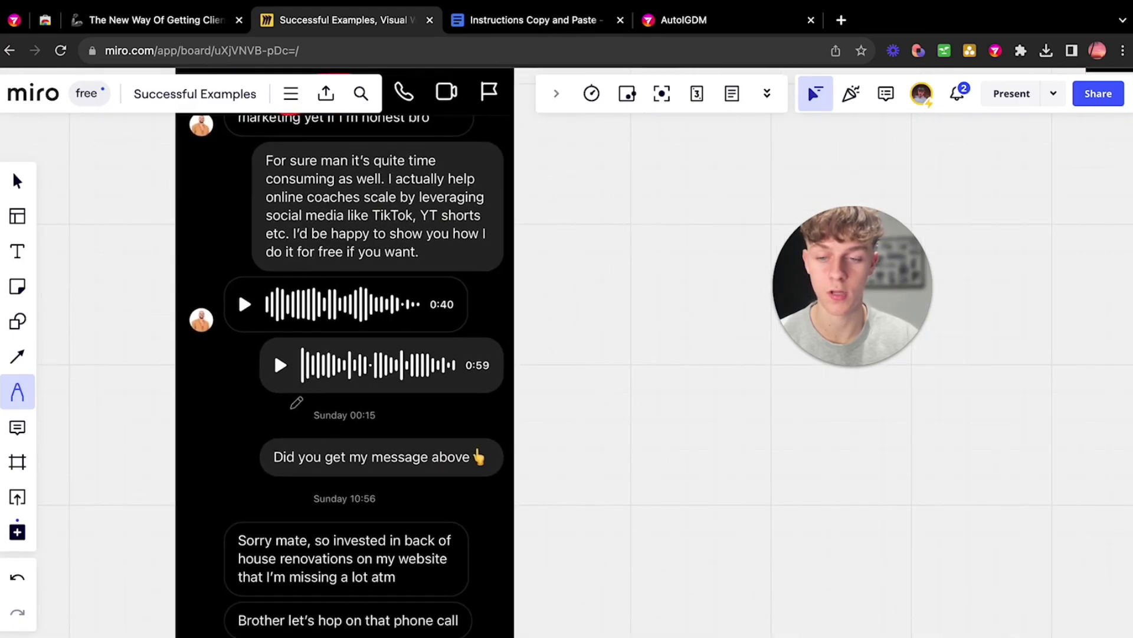
Underline the 'Did you get my message above' follow-up, booking link, 'Sorted bro' and 'Speak tomorrow'.
{"action": "left_click_drag", "start_coordinate": [267, 469], "coordinate": [489, 472]}
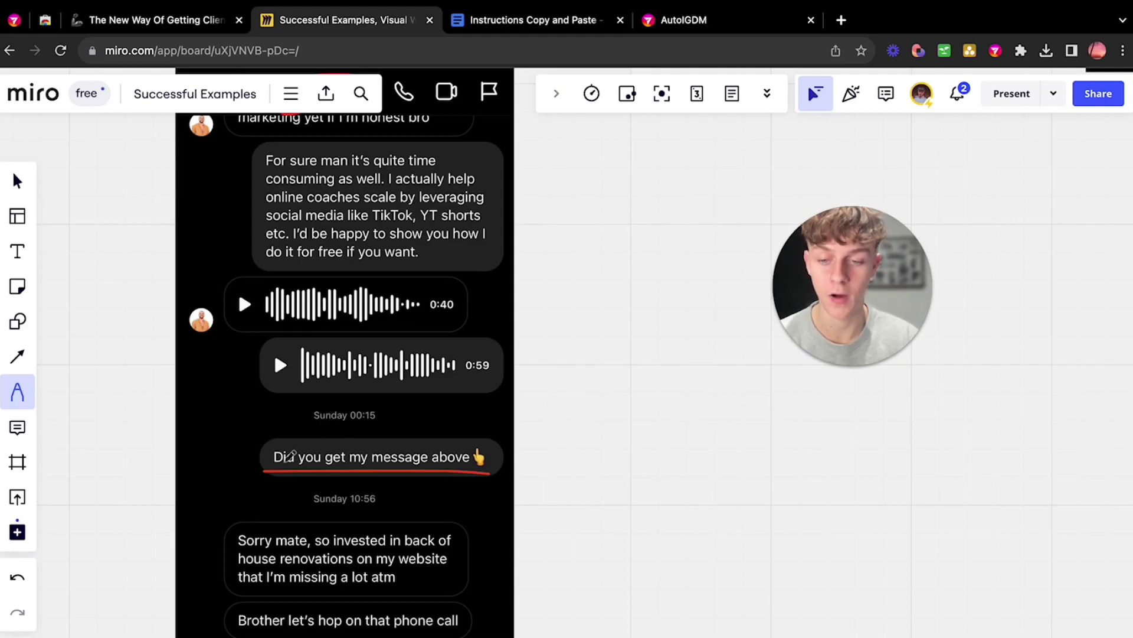
{"action": "left_click_drag", "start_coordinate": [262, 473], "coordinate": [512, 476]}
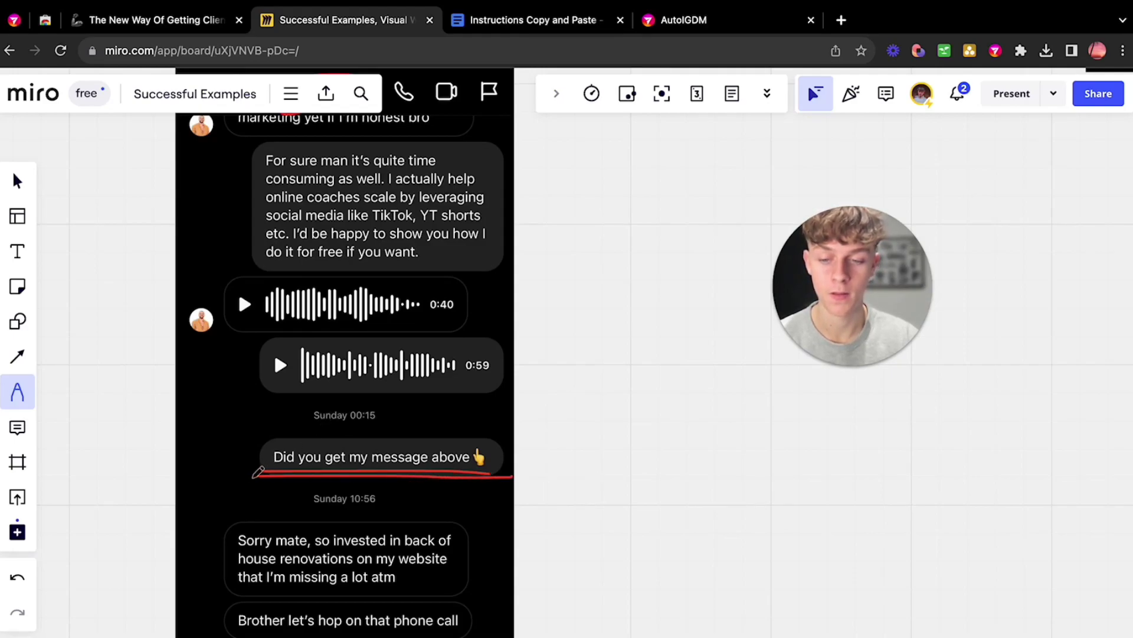
{"action": "left_click_drag", "start_coordinate": [250, 492], "coordinate": [312, 492]}
{"action": "left_click_drag", "start_coordinate": [404, 492], "coordinate": [496, 493]}
{"action": "left_click_drag", "start_coordinate": [263, 479], "coordinate": [453, 479]}
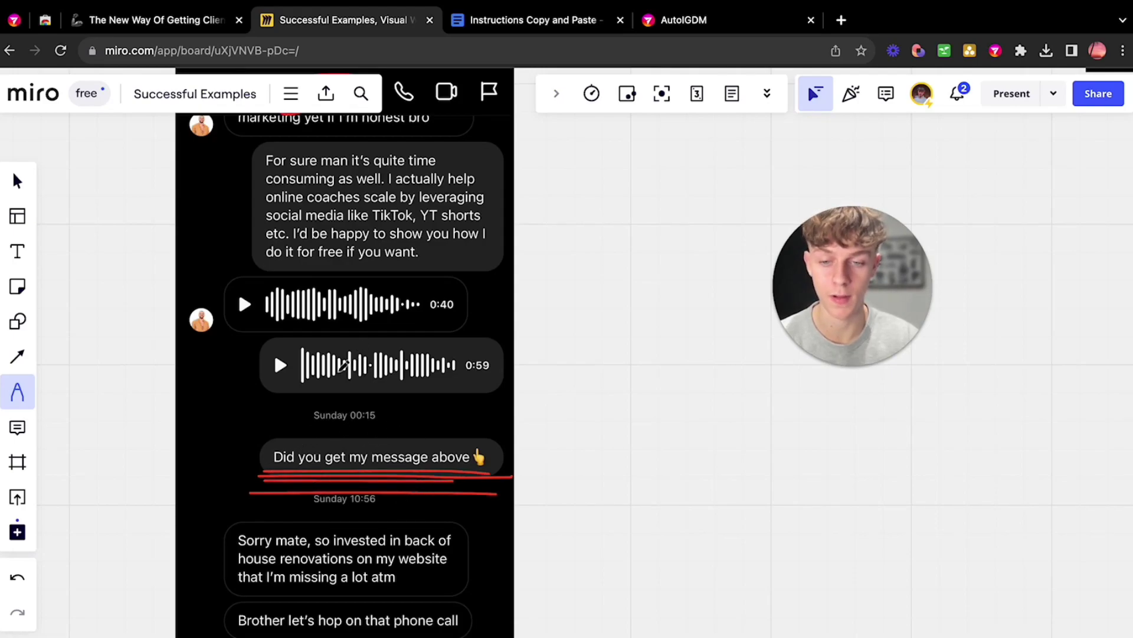
{"action": "scroll", "coordinate": [345, 363], "scroll_direction": "up", "scroll_amount": 10}
{"action": "scroll", "coordinate": [354, 337], "scroll_direction": "down", "scroll_amount": 10}
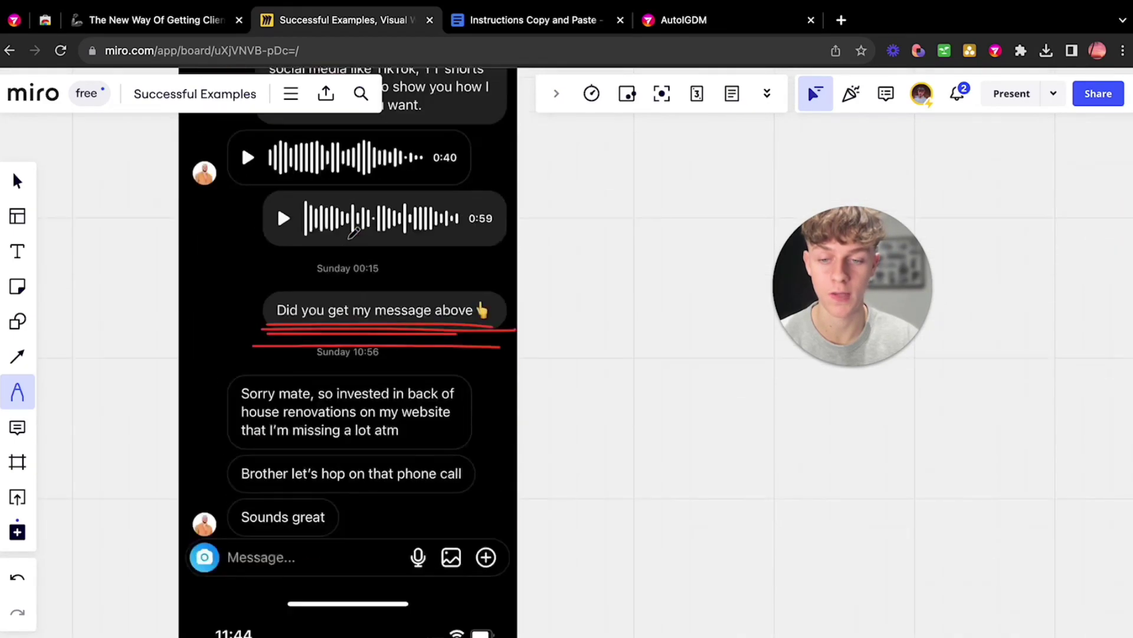
{"action": "scroll", "coordinate": [372, 294], "scroll_direction": "down", "scroll_amount": 3}
{"action": "scroll", "coordinate": [435, 351], "scroll_direction": "down", "scroll_amount": 2}
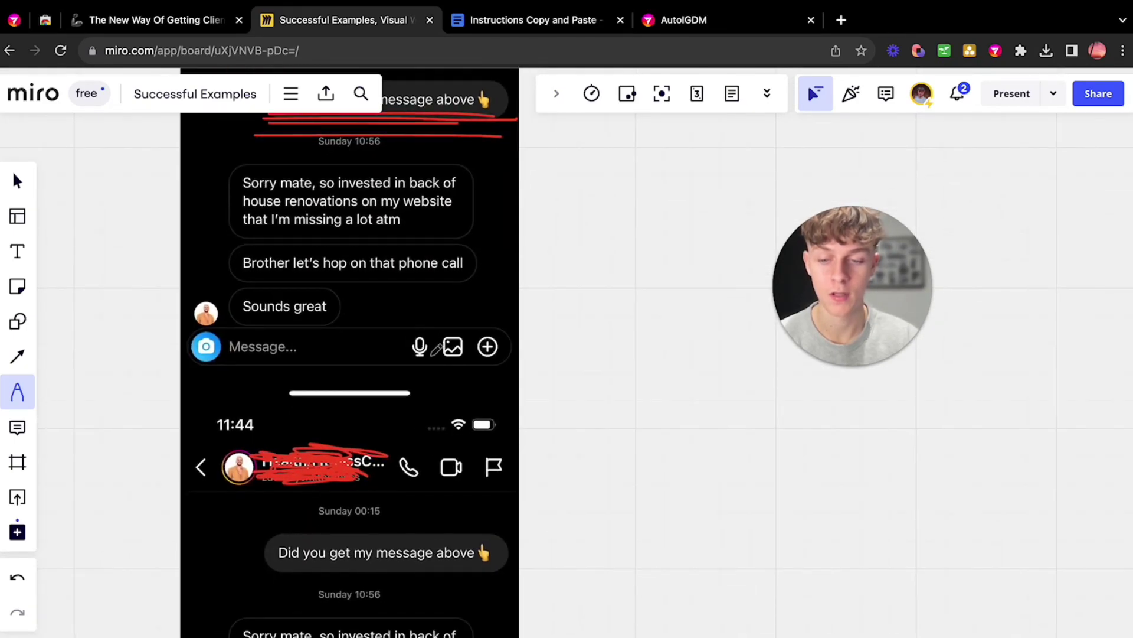
{"action": "scroll", "coordinate": [422, 354], "scroll_direction": "down", "scroll_amount": 4}
{"action": "scroll", "coordinate": [419, 438], "scroll_direction": "down", "scroll_amount": 1}
{"action": "scroll", "coordinate": [320, 327], "scroll_direction": "down", "scroll_amount": 3}
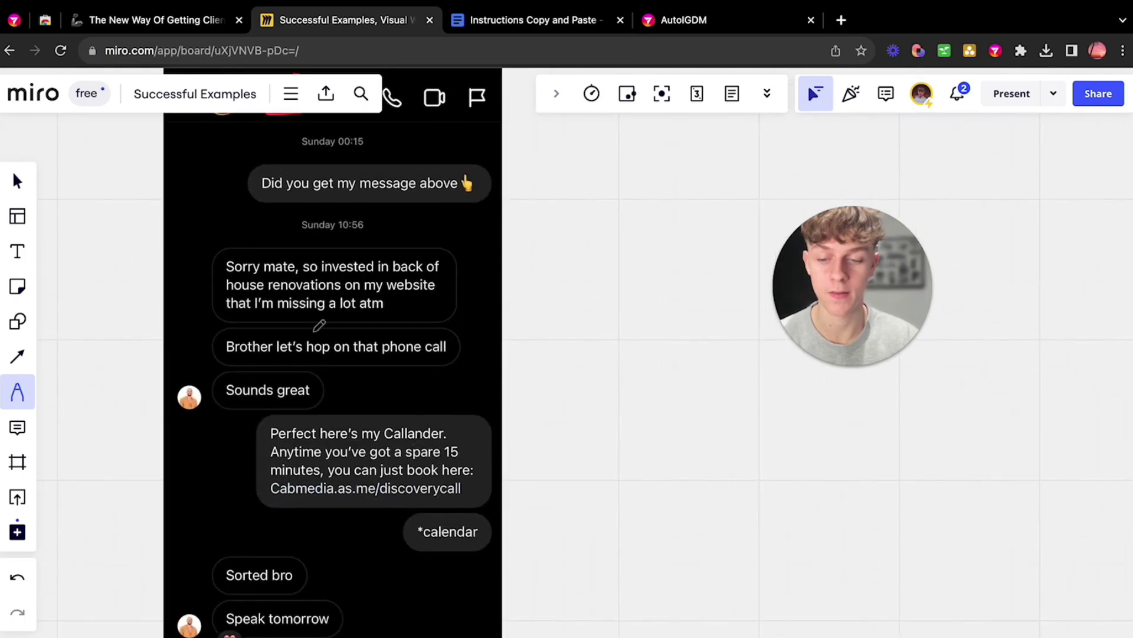
{"action": "scroll", "coordinate": [318, 465], "scroll_direction": "down", "scroll_amount": 2}
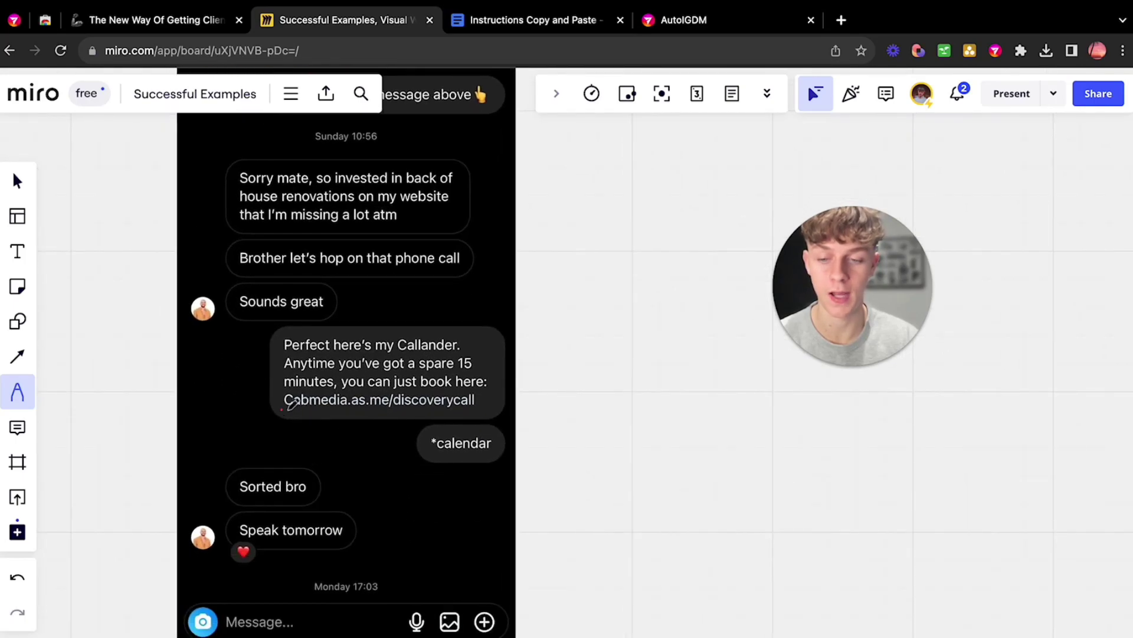
{"action": "left_click_drag", "start_coordinate": [285, 408], "coordinate": [496, 409]}
{"action": "left_click_drag", "start_coordinate": [242, 498], "coordinate": [314, 498]}
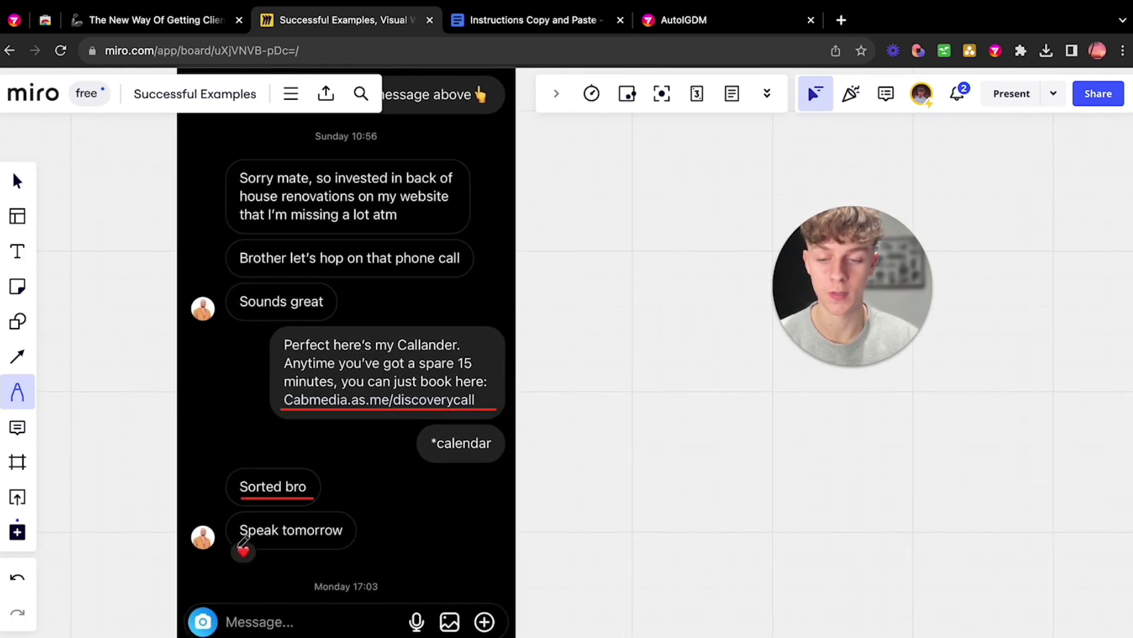
{"action": "left_click_drag", "start_coordinate": [241, 542], "coordinate": [430, 542]}
{"action": "scroll", "coordinate": [345, 353], "scroll_direction": "up", "scroll_amount": 3}
{"action": "scroll", "coordinate": [346, 353], "scroll_direction": "up", "scroll_amount": 3}
{"action": "scroll", "coordinate": [346, 352], "scroll_direction": "right", "scroll_amount": 4}
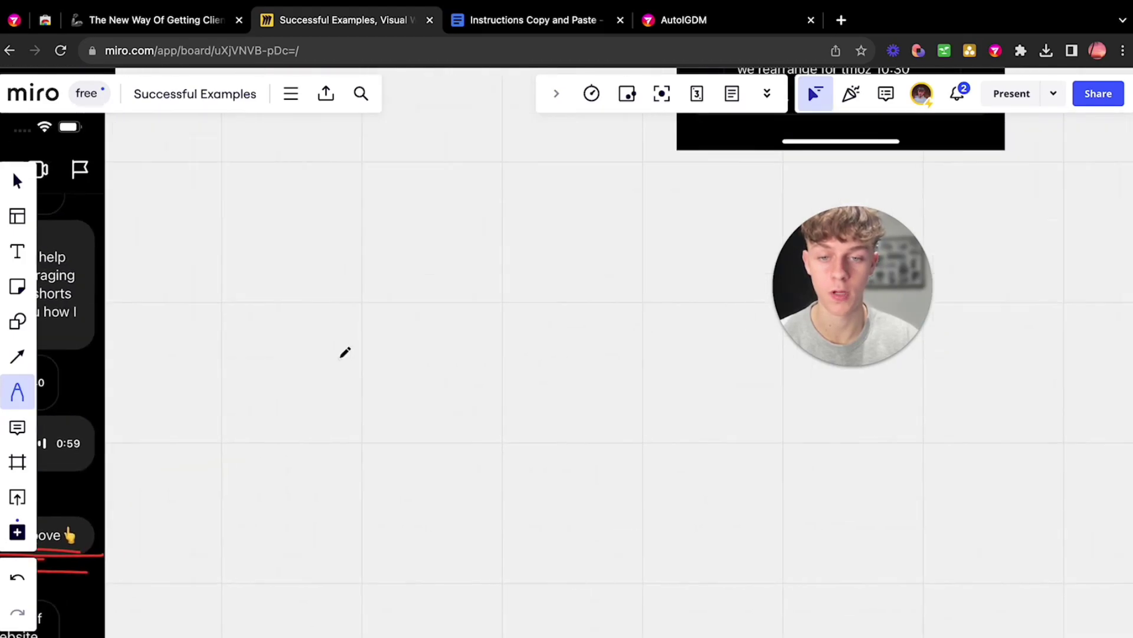
{"action": "scroll", "coordinate": [345, 352], "scroll_direction": "left", "scroll_amount": 5}
{"action": "scroll", "coordinate": [346, 352], "scroll_direction": "right", "scroll_amount": 3}
{"action": "scroll", "coordinate": [345, 353], "scroll_direction": "down", "scroll_amount": 5}
{"action": "scroll", "coordinate": [345, 353], "scroll_direction": "down", "scroll_amount": 1}
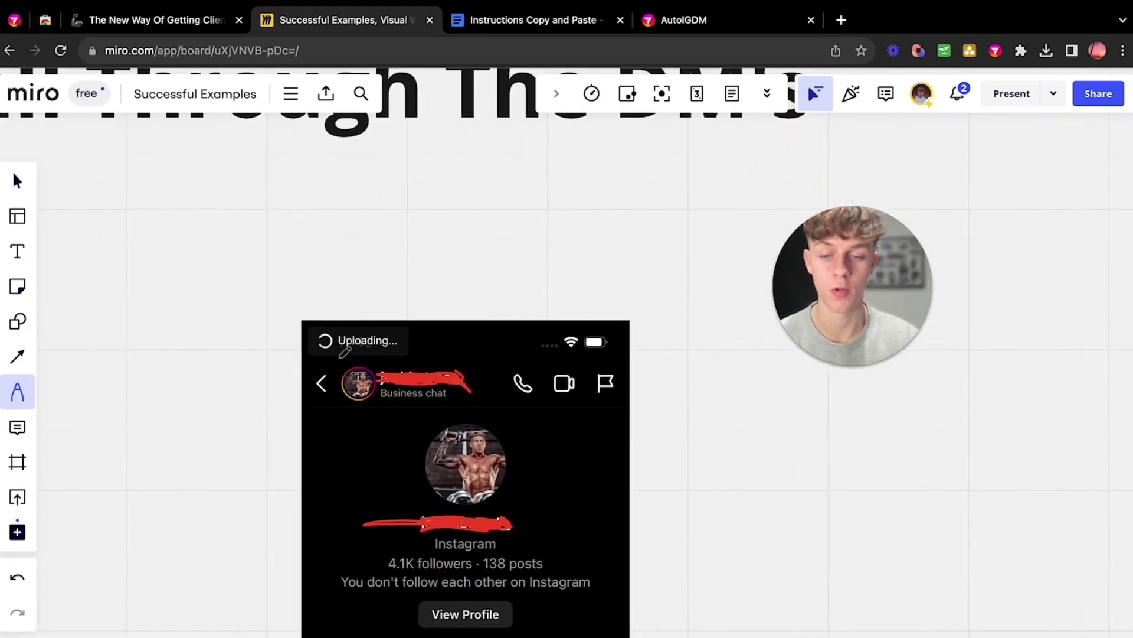
{"action": "scroll", "coordinate": [345, 352], "scroll_direction": "down", "scroll_amount": 3}
{"action": "scroll", "coordinate": [345, 352], "scroll_direction": "down", "scroll_amount": 2}
{"action": "scroll", "coordinate": [345, 351], "scroll_direction": "right", "scroll_amount": 1}
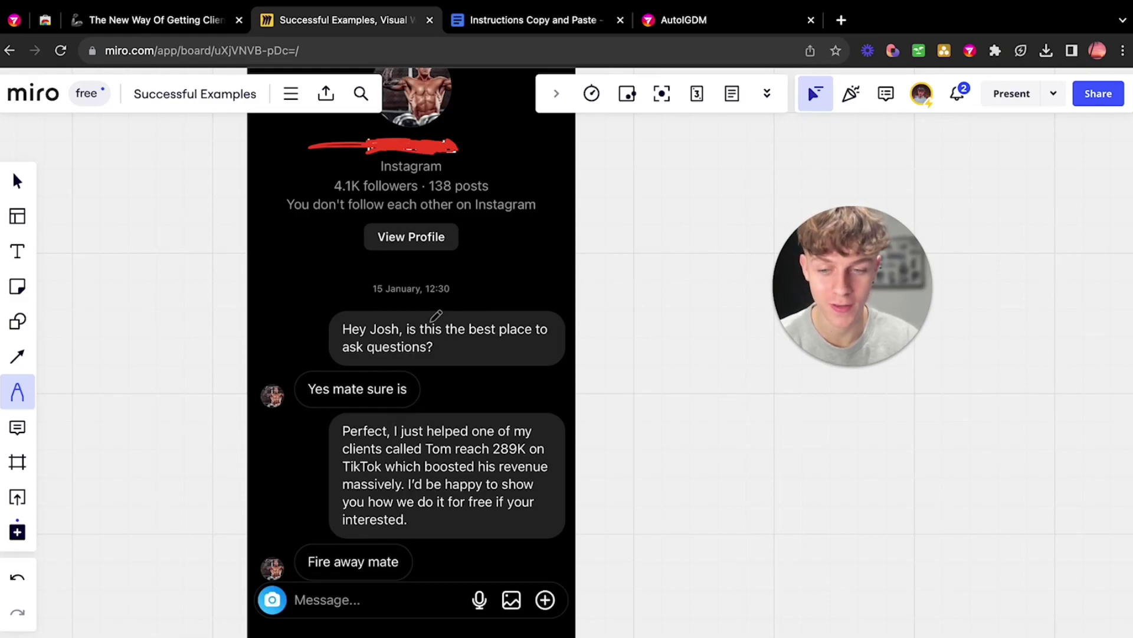
Underline 'is this the best place to ask questions?', the calendar line and 'Ok calm' in red.
{"action": "left_click_drag", "start_coordinate": [405, 335], "coordinate": [562, 337]}
{"action": "left_click_drag", "start_coordinate": [327, 361], "coordinate": [460, 362]}
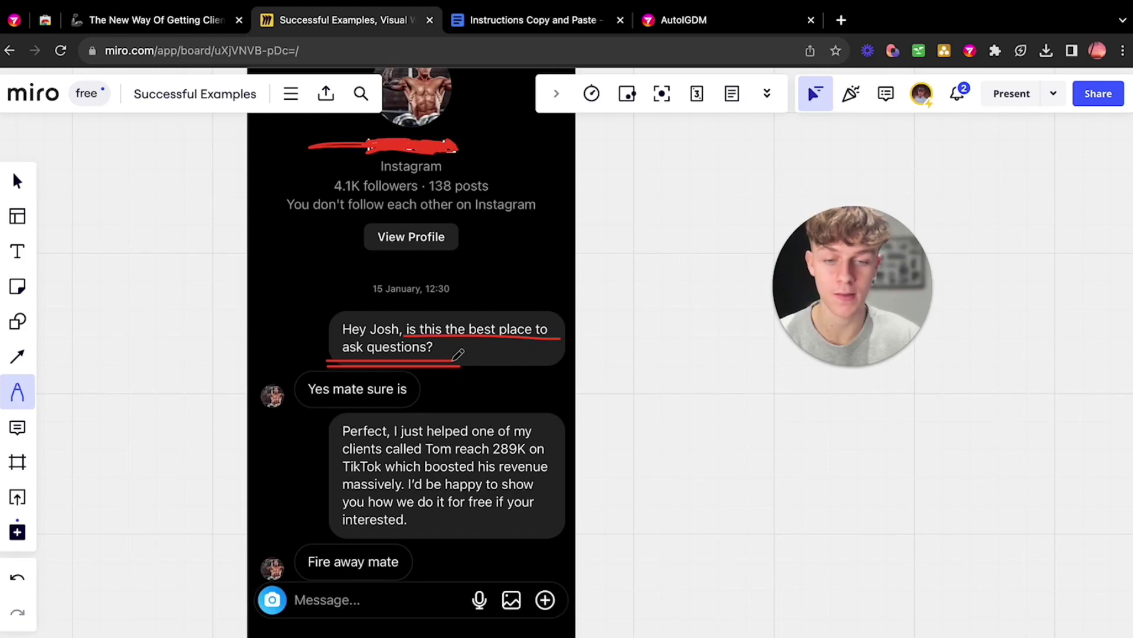
{"action": "scroll", "coordinate": [459, 355], "scroll_direction": "down", "scroll_amount": 2}
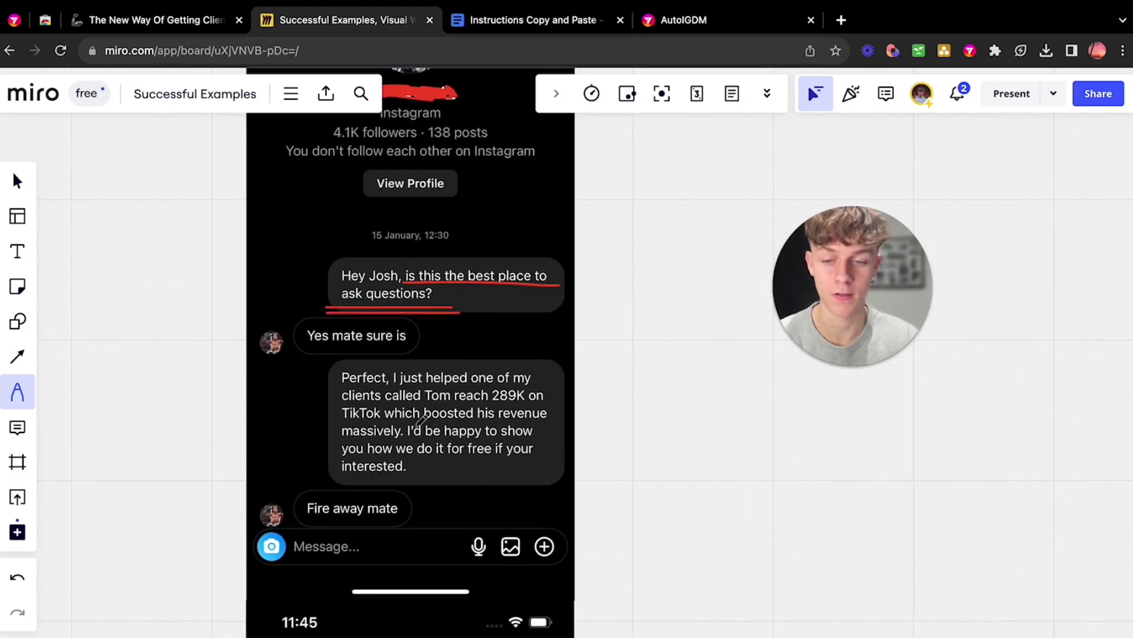
{"action": "scroll", "coordinate": [421, 394], "scroll_direction": "down", "scroll_amount": 3}
{"action": "scroll", "coordinate": [461, 301], "scroll_direction": "down", "scroll_amount": 2}
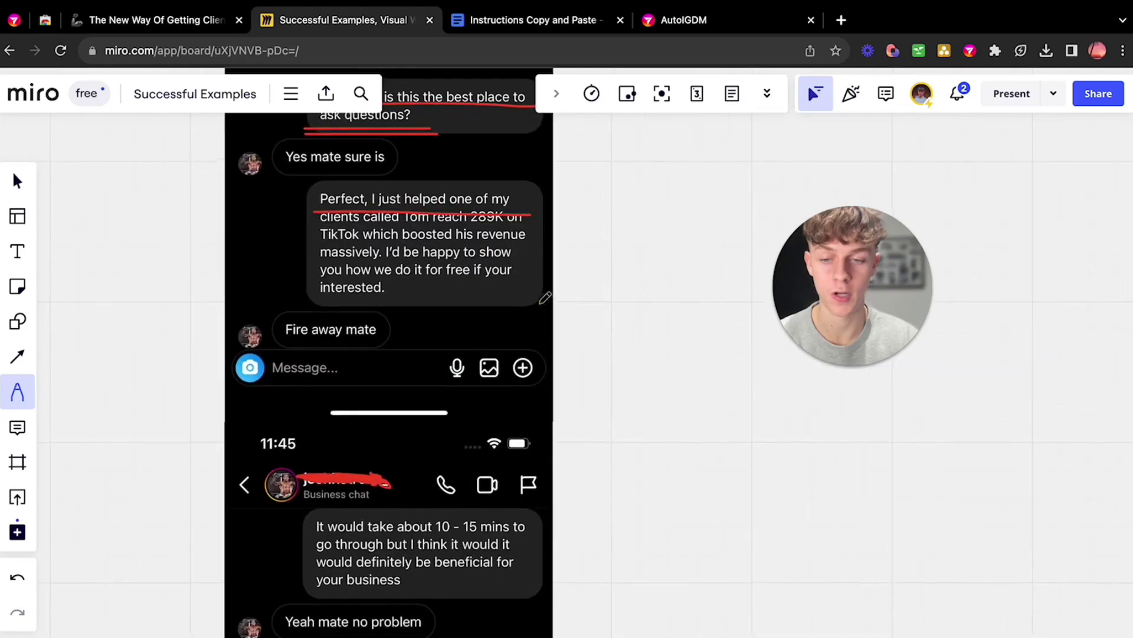
{"action": "scroll", "coordinate": [443, 394], "scroll_direction": "down", "scroll_amount": 3}
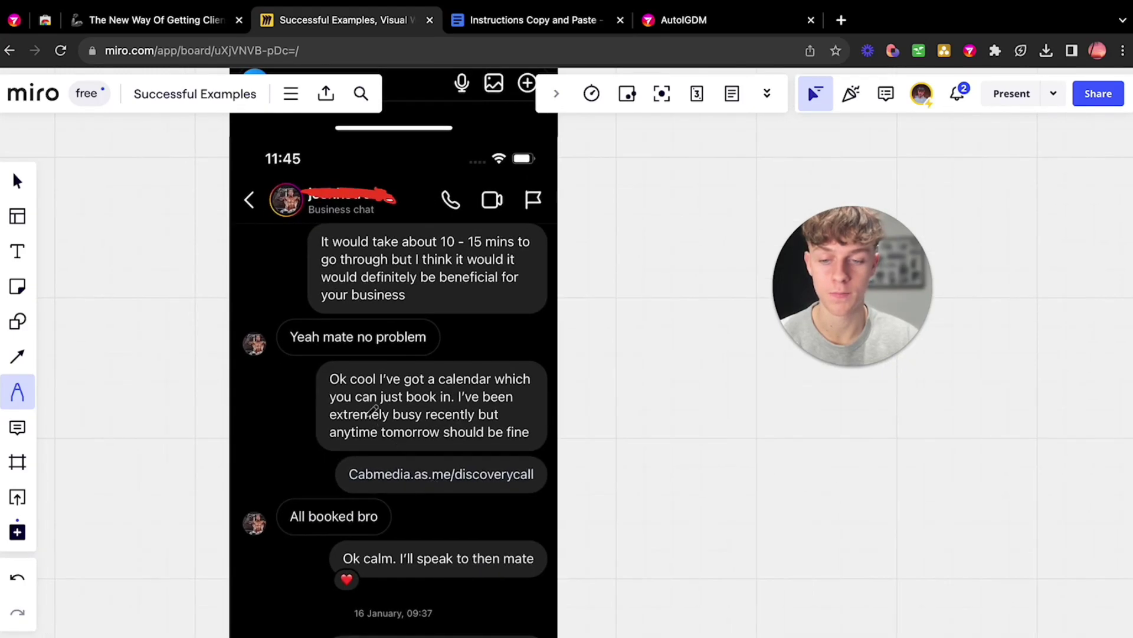
{"action": "left_click_drag", "start_coordinate": [325, 396], "coordinate": [517, 396]}
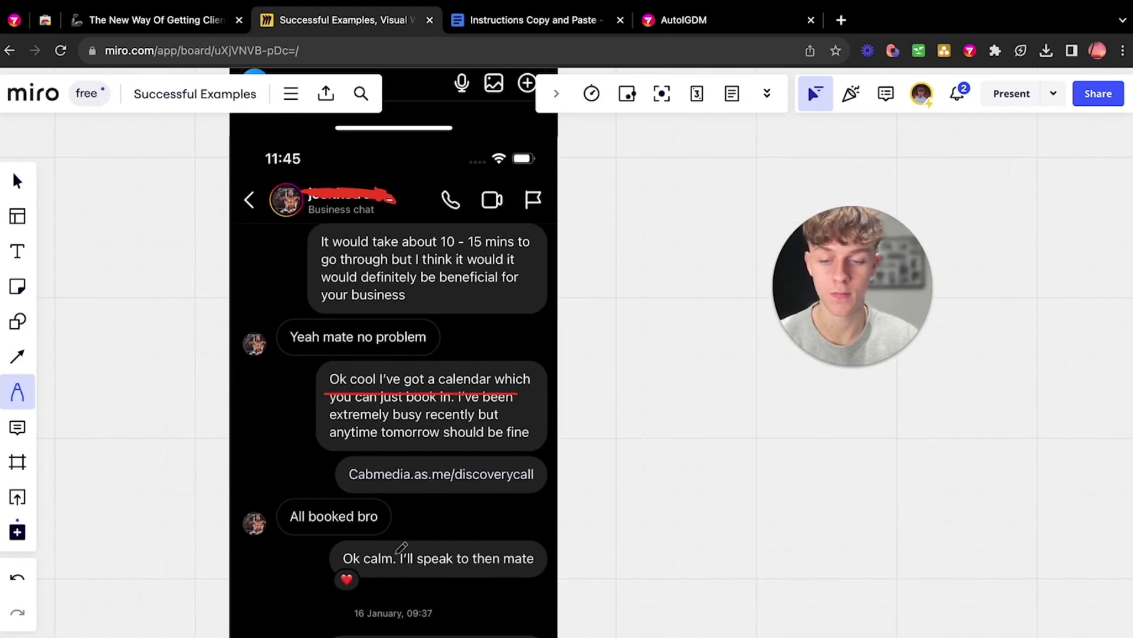
{"action": "left_click_drag", "start_coordinate": [344, 571], "coordinate": [534, 571]}
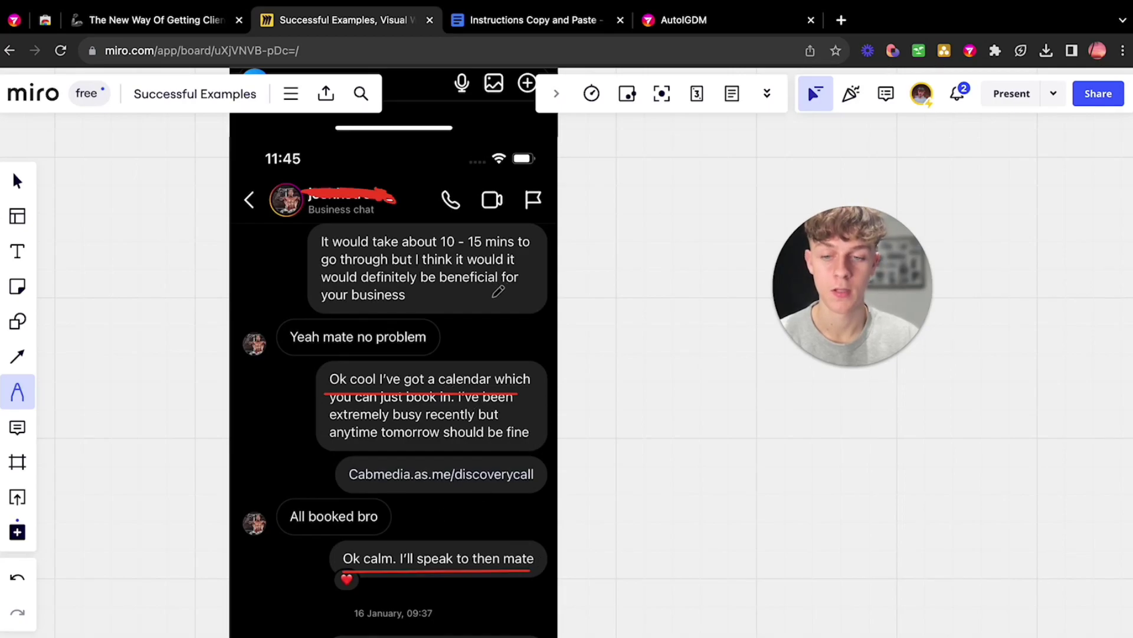
{"action": "scroll", "coordinate": [498, 293], "scroll_direction": "up", "scroll_amount": 5}
{"action": "scroll", "coordinate": [498, 292], "scroll_direction": "up", "scroll_amount": 5}
{"action": "scroll", "coordinate": [497, 293], "scroll_direction": "down", "scroll_amount": 3}
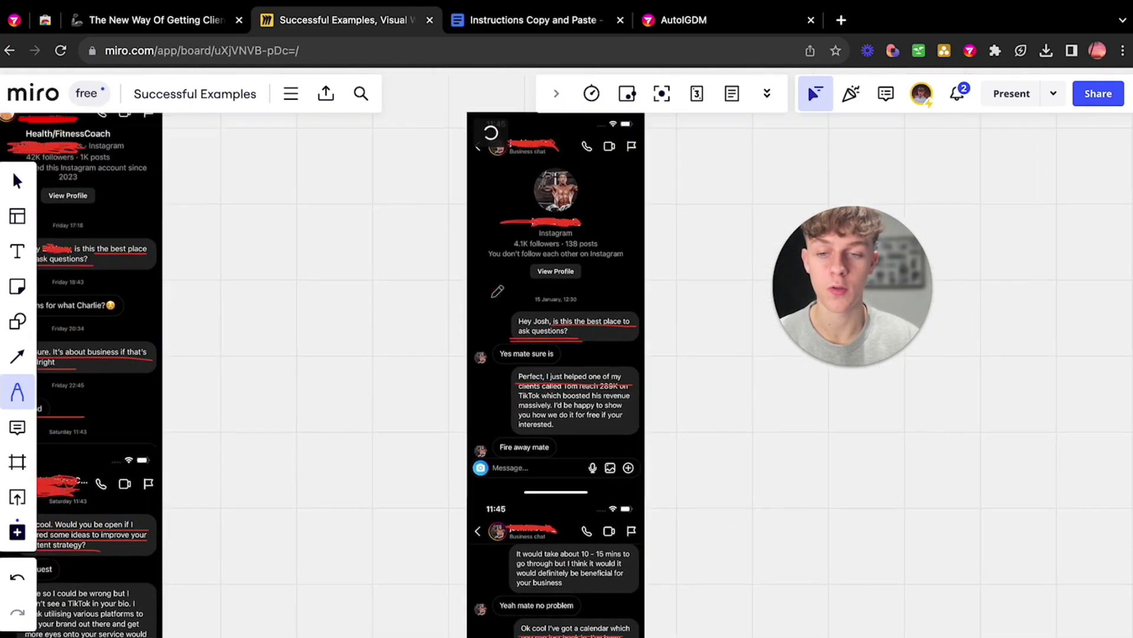
{"action": "scroll", "coordinate": [497, 292], "scroll_direction": "down", "scroll_amount": 5}
{"action": "scroll", "coordinate": [498, 293], "scroll_direction": "down", "scroll_amount": 1}
{"action": "scroll", "coordinate": [498, 293], "scroll_direction": "down", "scroll_amount": 3}
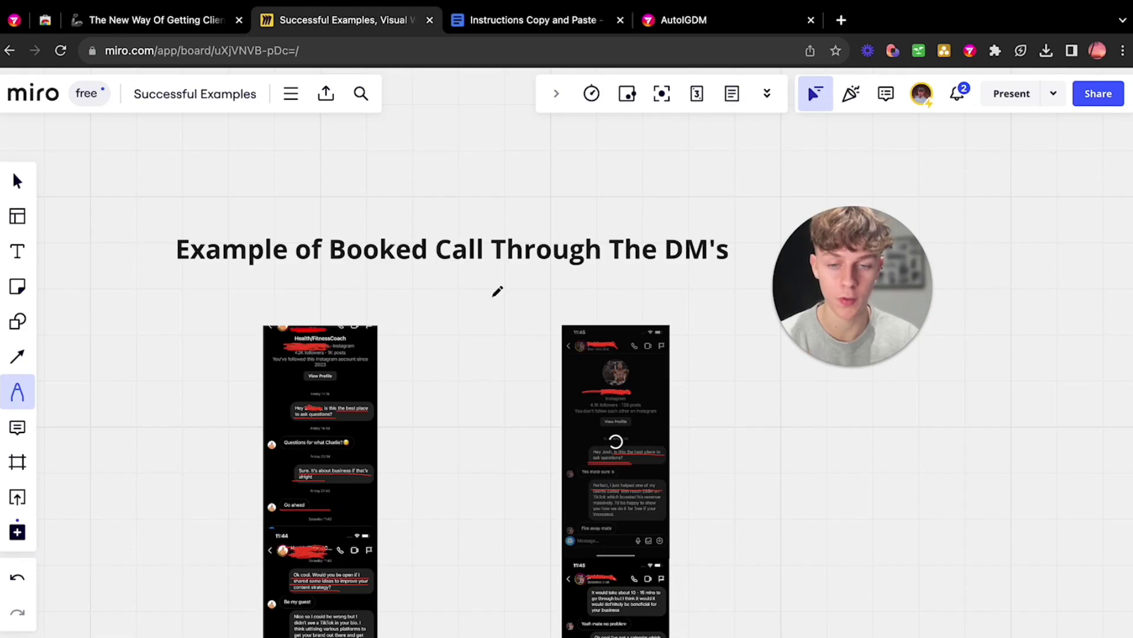
{"action": "scroll", "coordinate": [497, 291], "scroll_direction": "up", "scroll_amount": 3}
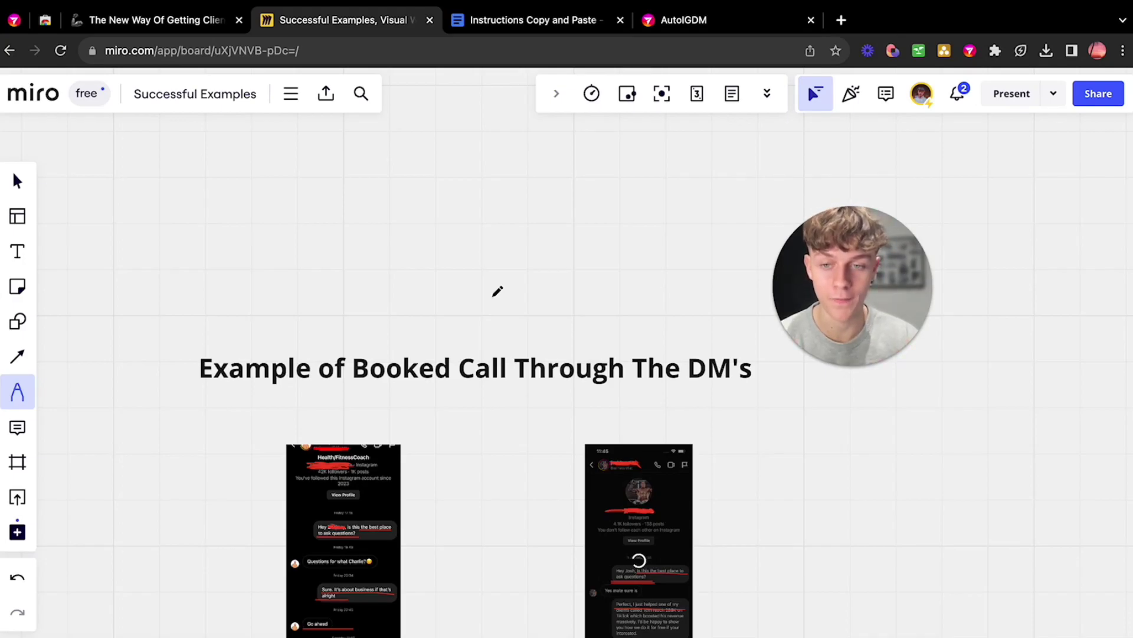
{"action": "scroll", "coordinate": [498, 292], "scroll_direction": "up", "scroll_amount": 3}
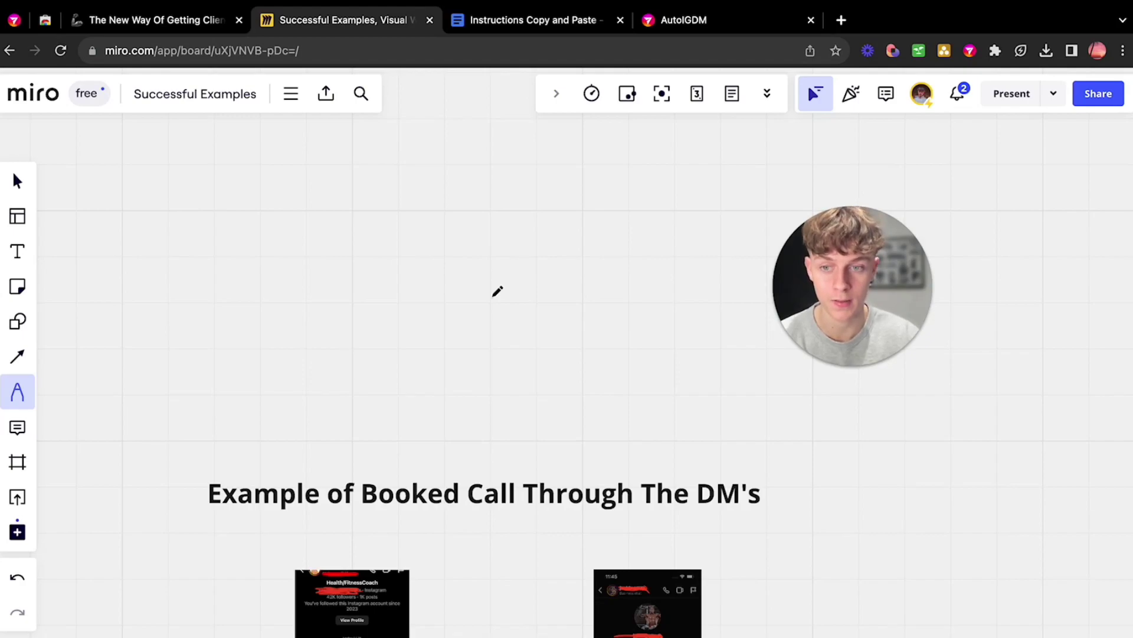
{"action": "scroll", "coordinate": [499, 292], "scroll_direction": "up", "scroll_amount": 2}
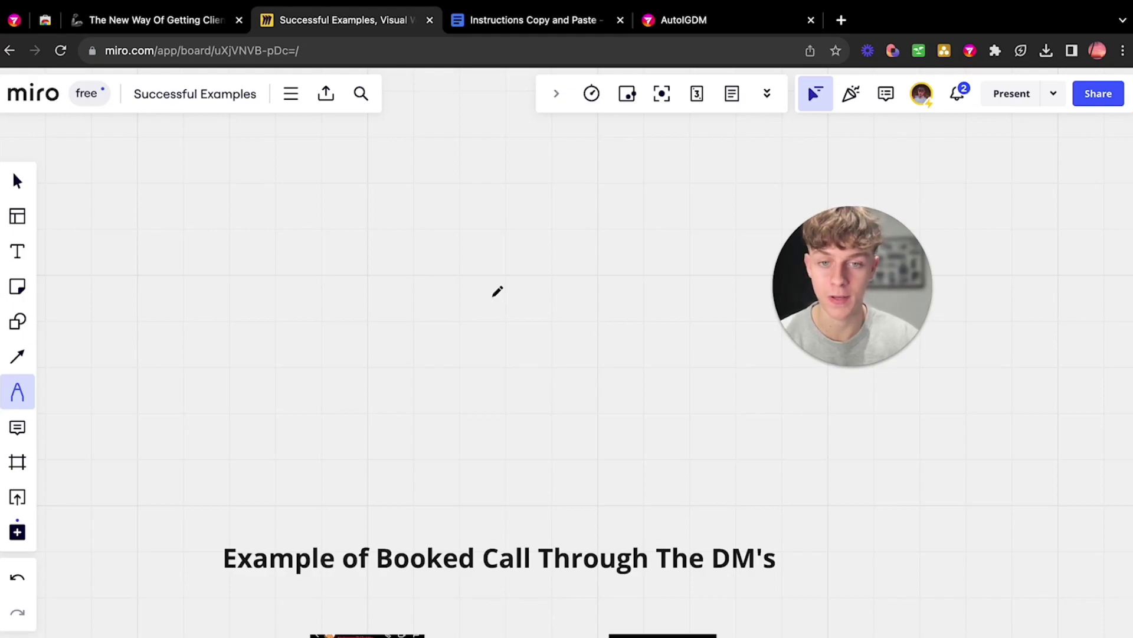
Bring up the AutoIGDM settings page with its 240–360 second delay and 60-request cap.
{"action": "left_click", "coordinate": [662, 21]}
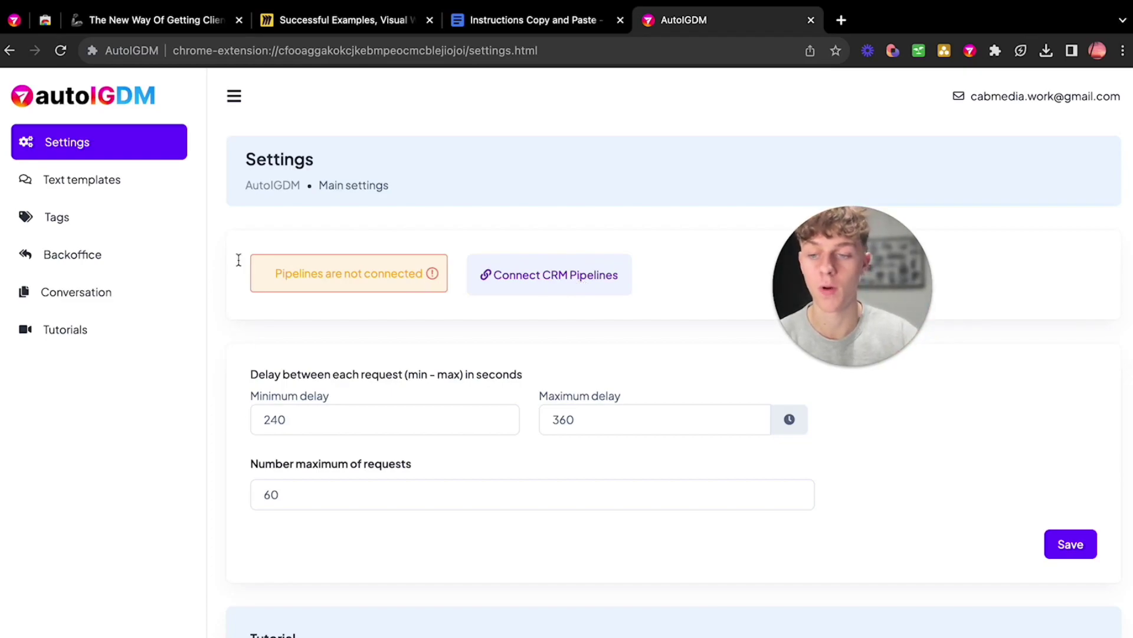
{"action": "left_click", "coordinate": [85, 327]}
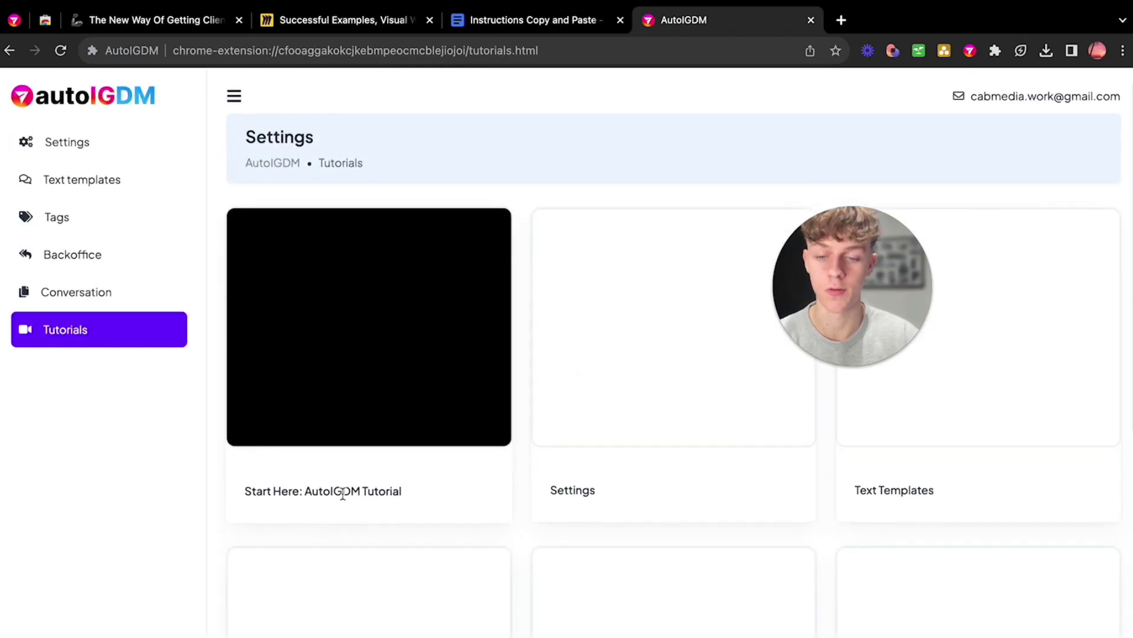
{"action": "scroll", "coordinate": [342, 493], "scroll_direction": "down", "scroll_amount": 3}
{"action": "scroll", "coordinate": [250, 321], "scroll_direction": "up", "scroll_amount": 3}
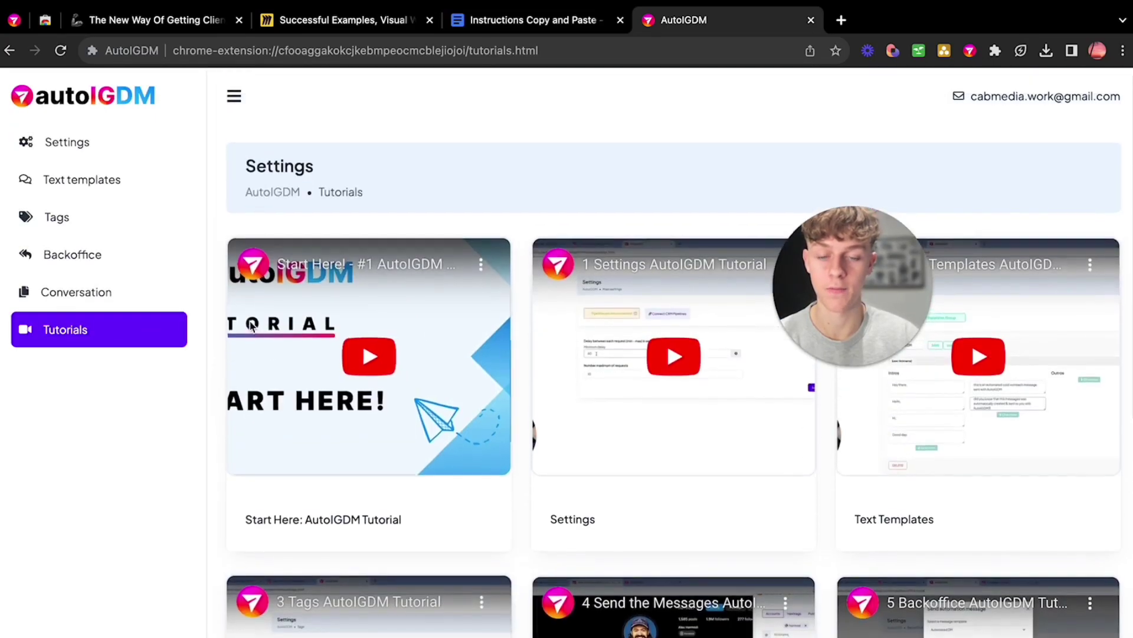
{"action": "left_click", "coordinate": [96, 147]}
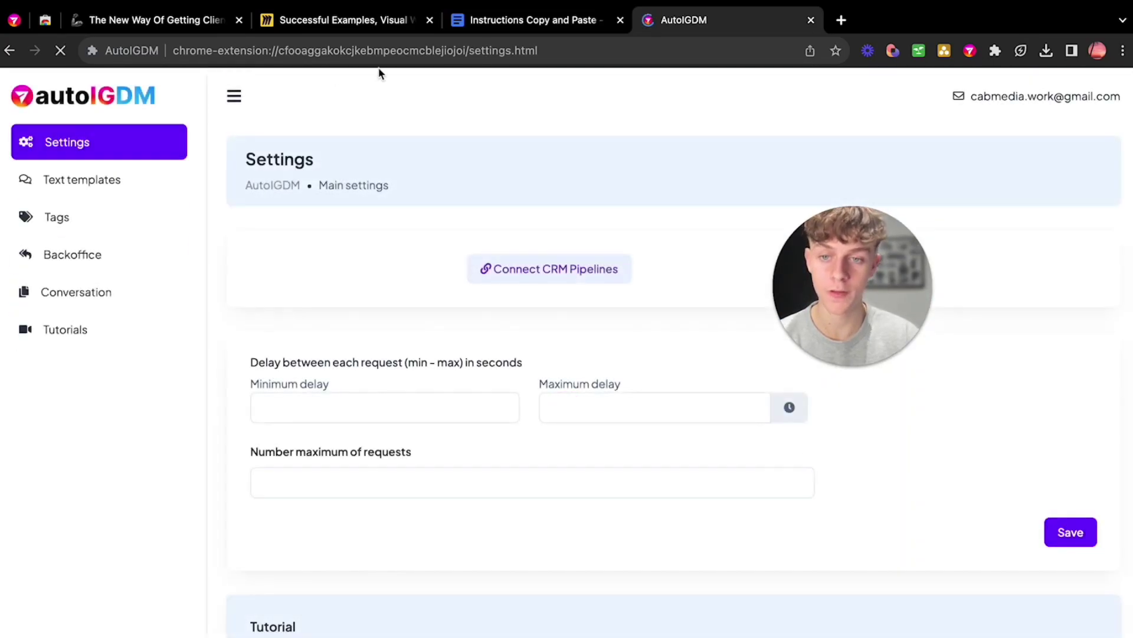
Return to the Notion client-outreach page, then open a new blank browser tab.
{"action": "left_click", "coordinate": [194, 22]}
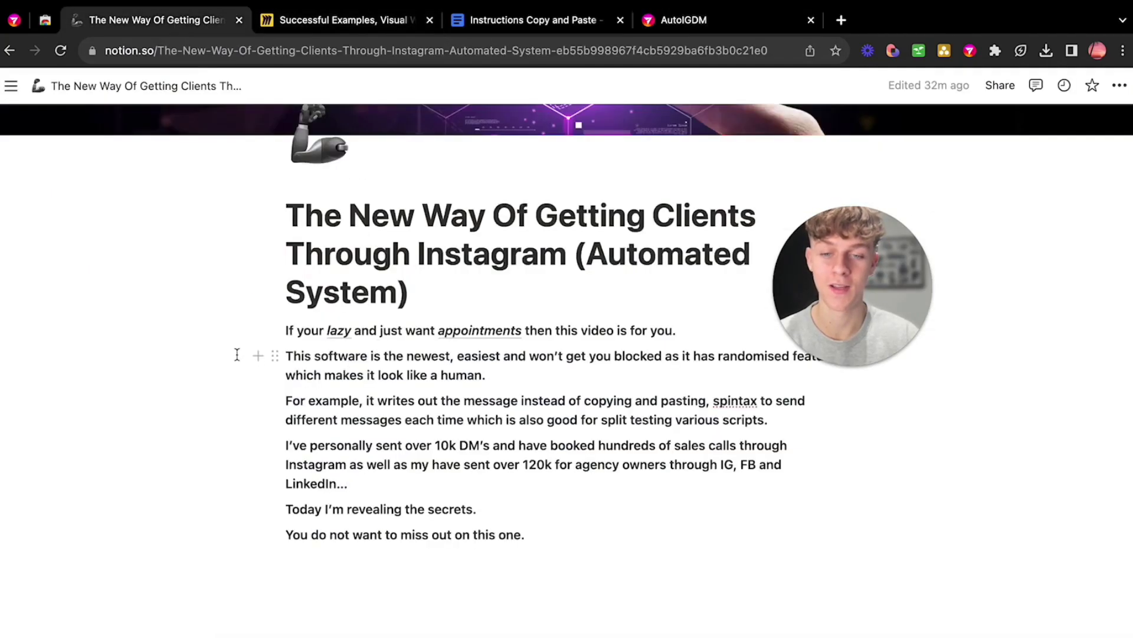
{"action": "scroll", "coordinate": [236, 354], "scroll_direction": "up", "scroll_amount": 2}
{"action": "scroll", "coordinate": [236, 355], "scroll_direction": "down", "scroll_amount": 2}
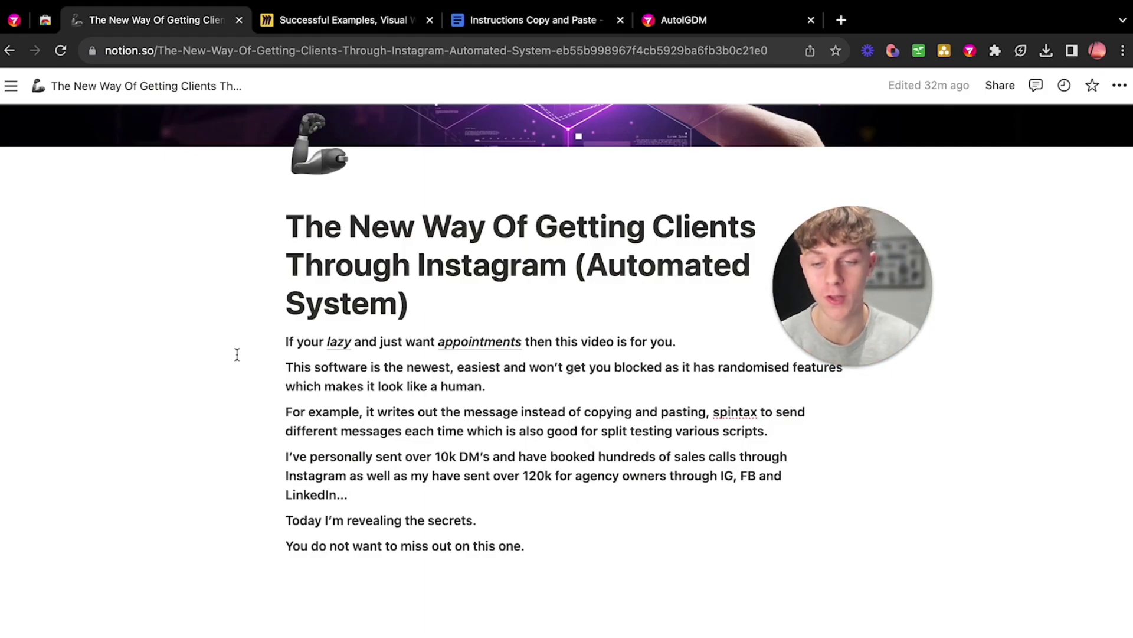
{"action": "left_click", "coordinate": [840, 21]}
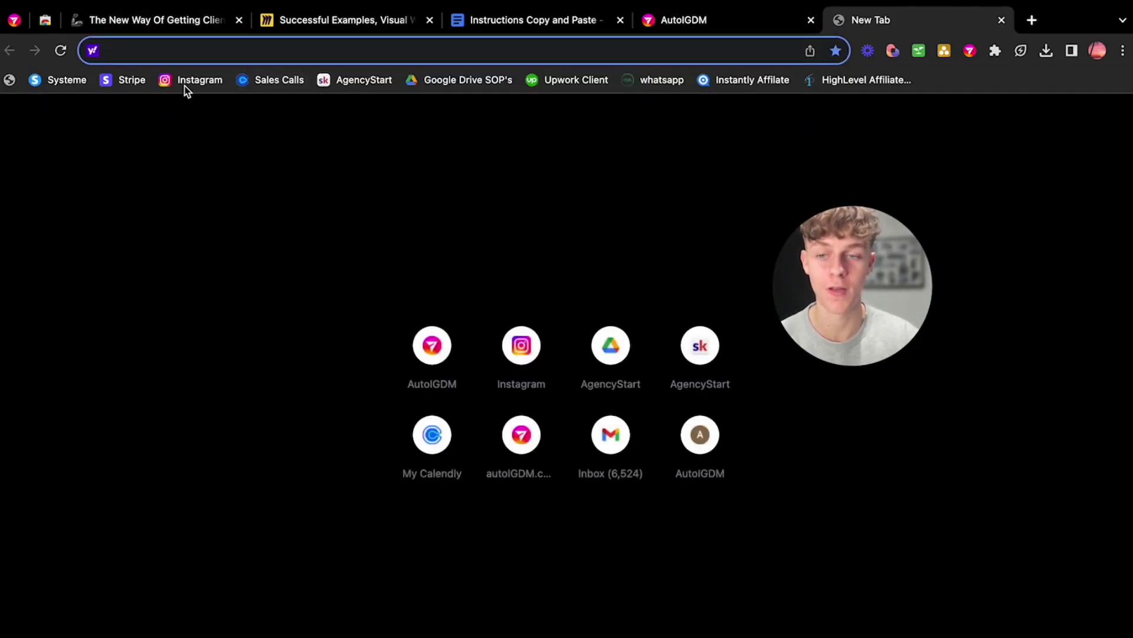
Open the creator's own Instagram profile from the new tab, then go back to Notion.
{"action": "left_click", "coordinate": [185, 86]}
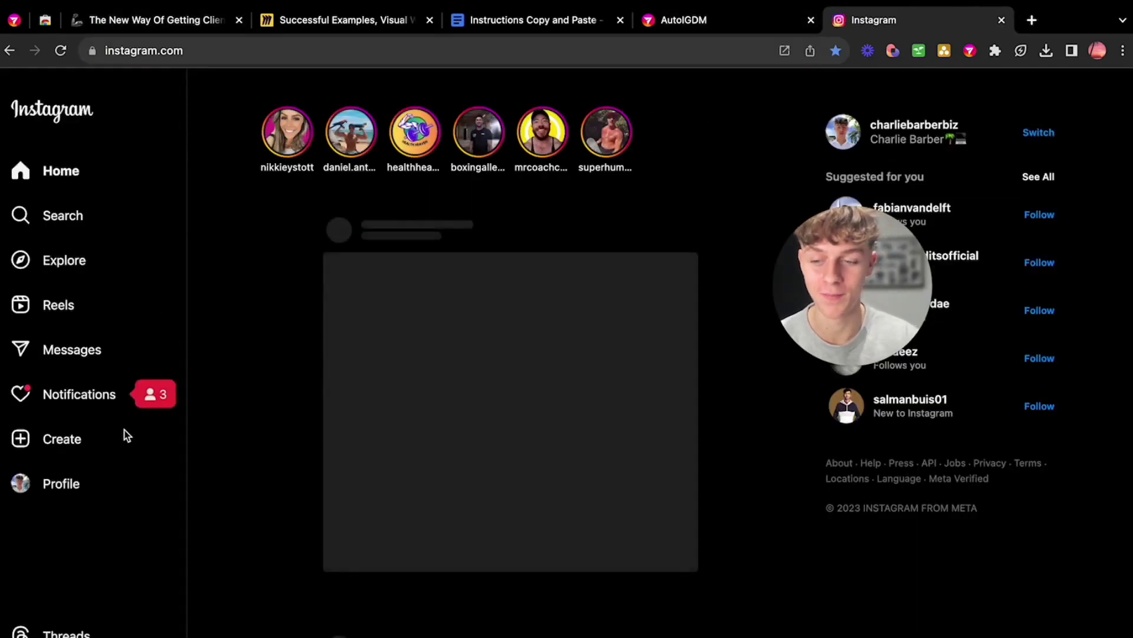
{"action": "left_click", "coordinate": [62, 485]}
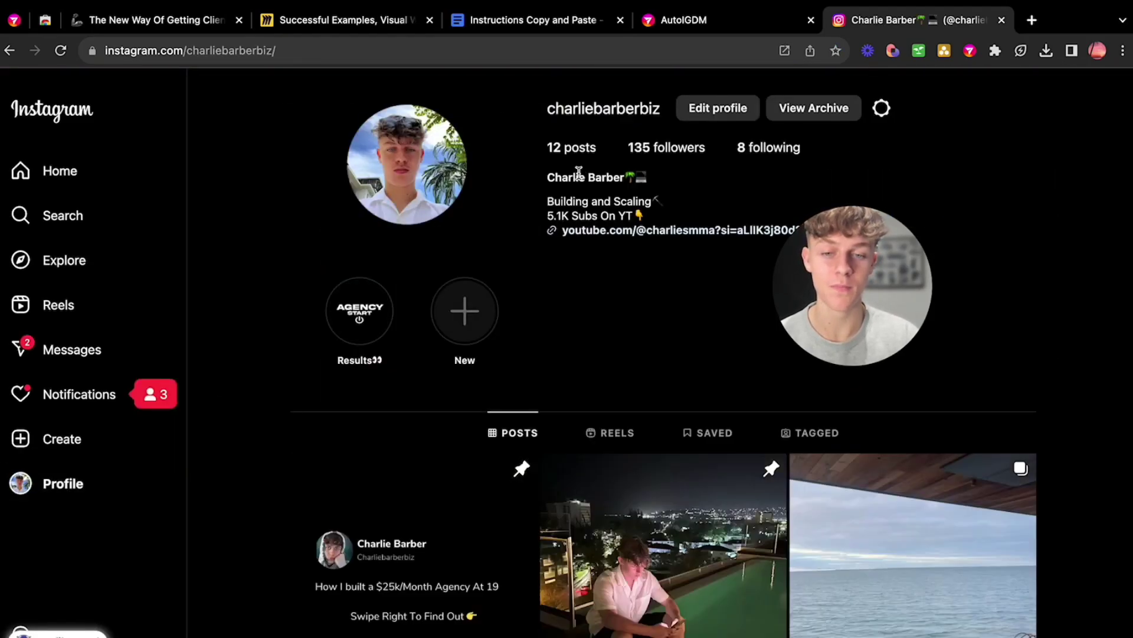
{"action": "scroll", "coordinate": [611, 319], "scroll_direction": "down", "scroll_amount": 5}
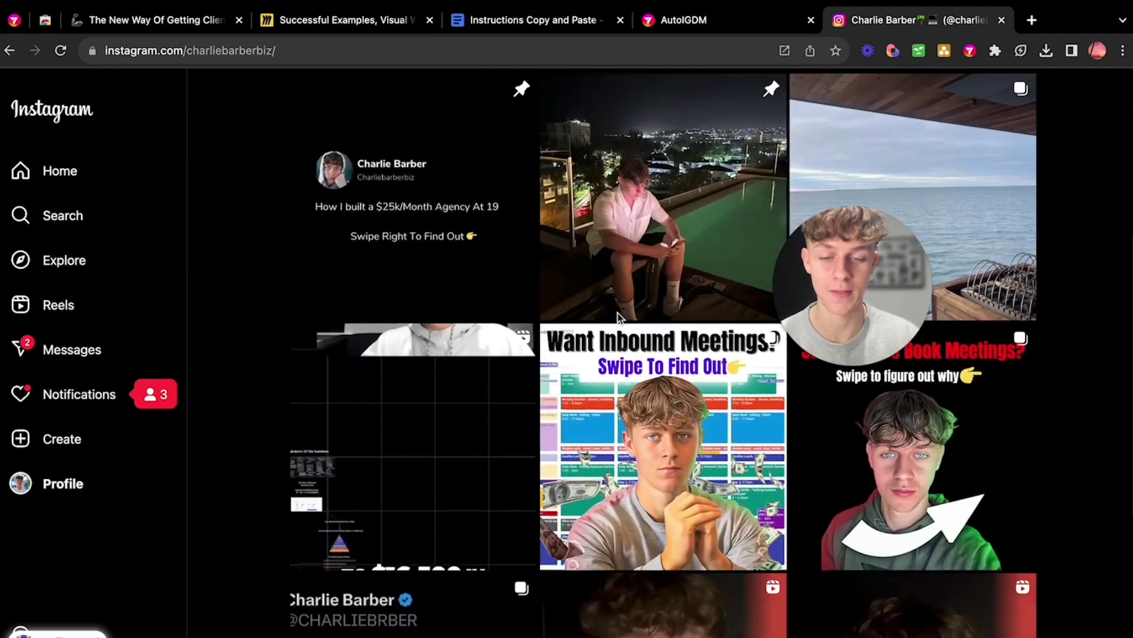
{"action": "scroll", "coordinate": [575, 318], "scroll_direction": "up", "scroll_amount": 5}
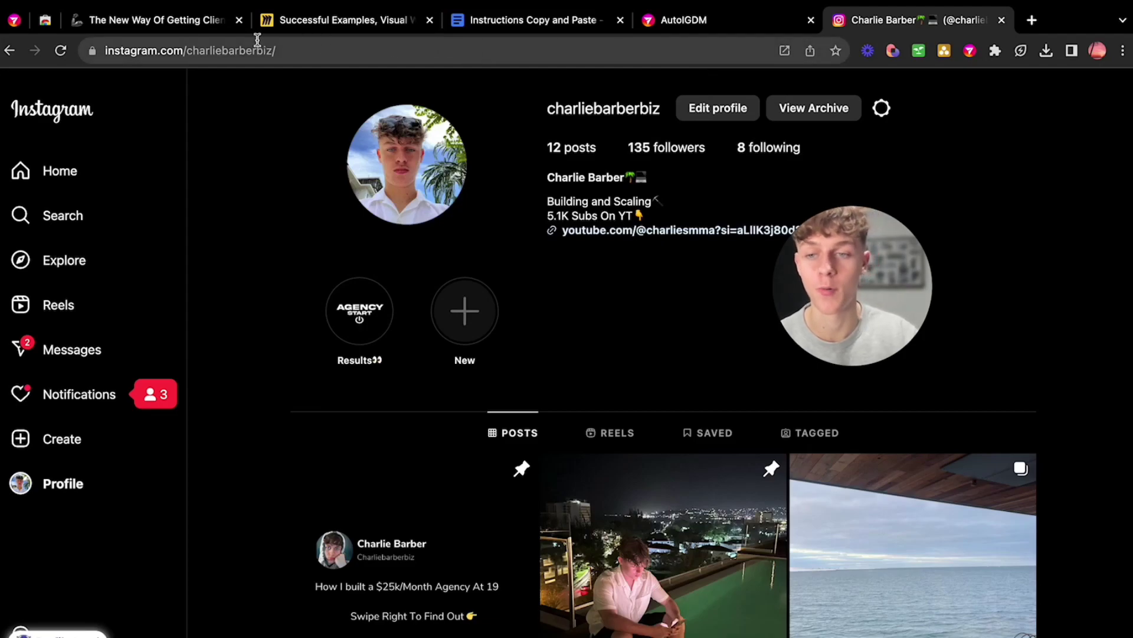
{"action": "left_click", "coordinate": [144, 25]}
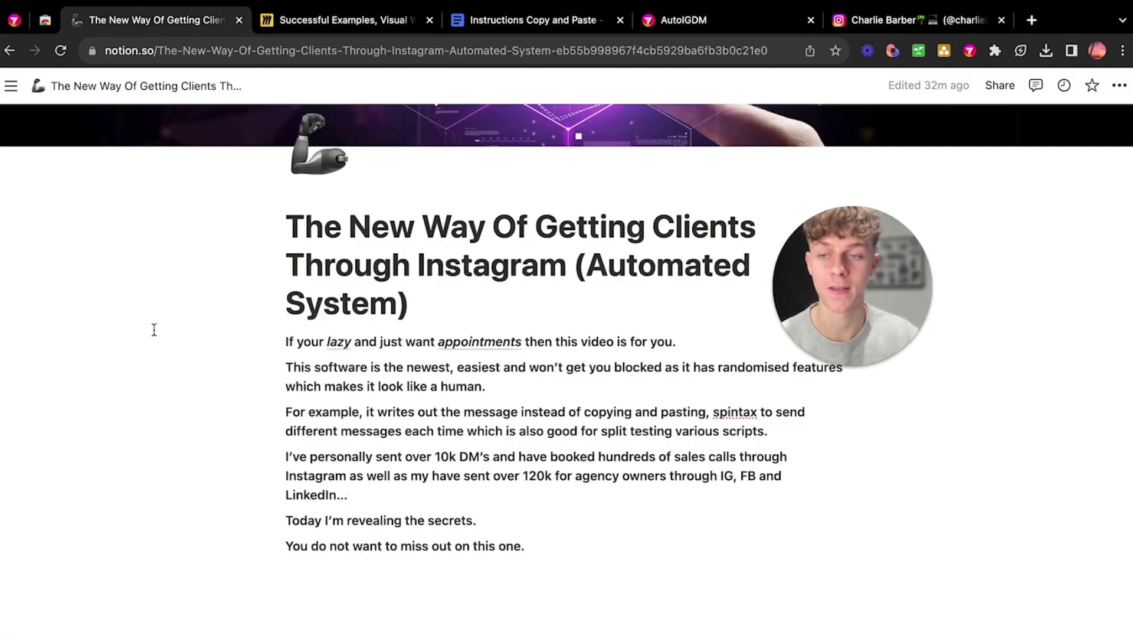